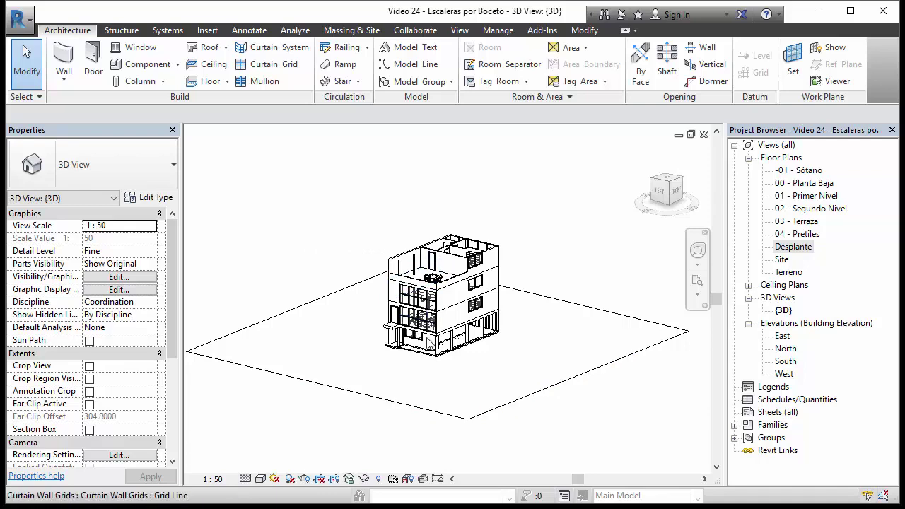
Look over the available ways to create a stair
{"action": "scroll", "coordinate": [424, 319], "scroll_direction": "up", "scroll_amount": 2}
{"action": "scroll", "coordinate": [428, 320], "scroll_direction": "up", "scroll_amount": 2}
{"action": "scroll", "coordinate": [445, 318], "scroll_direction": "down", "scroll_amount": 2}
{"action": "scroll", "coordinate": [459, 317], "scroll_direction": "down", "scroll_amount": 1}
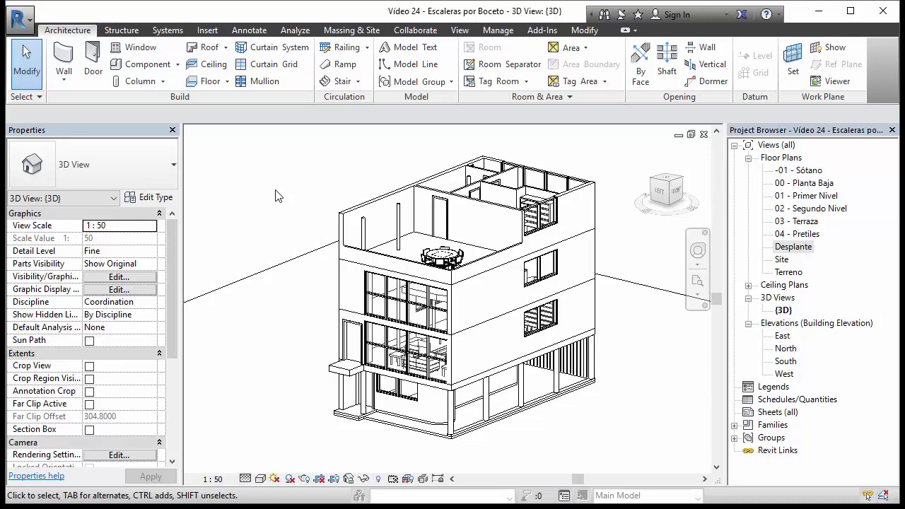
{"action": "left_click", "coordinate": [358, 82]}
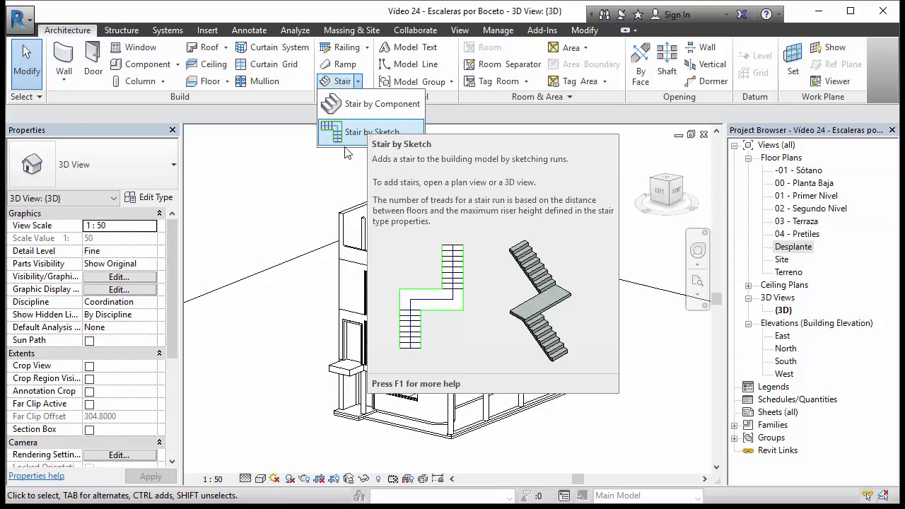
Open the -01 - Sótano floor plan, frame the existing stair, and start a Stair by Sketch
{"action": "double_click", "coordinate": [814, 172]}
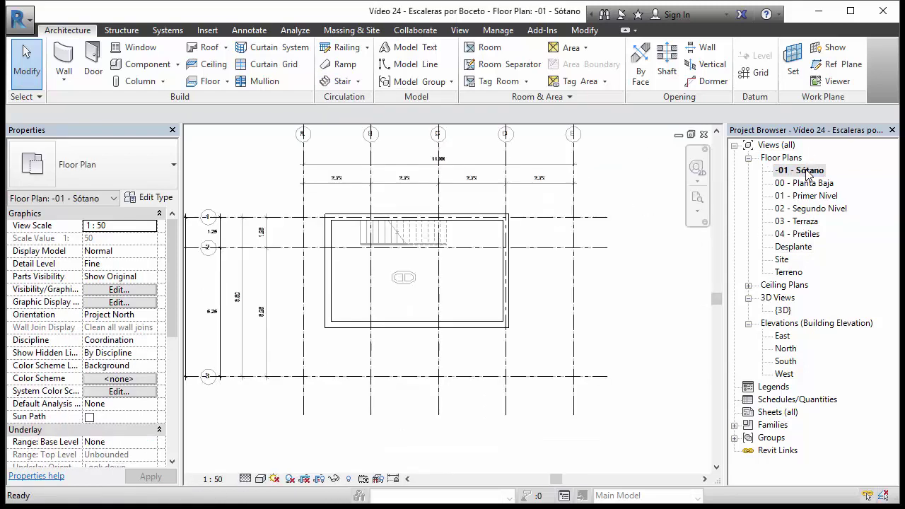
{"action": "scroll", "coordinate": [434, 239], "scroll_direction": "up", "scroll_amount": 5}
{"action": "middle_click_drag", "start_coordinate": [353, 248], "coordinate": [289, 207]}
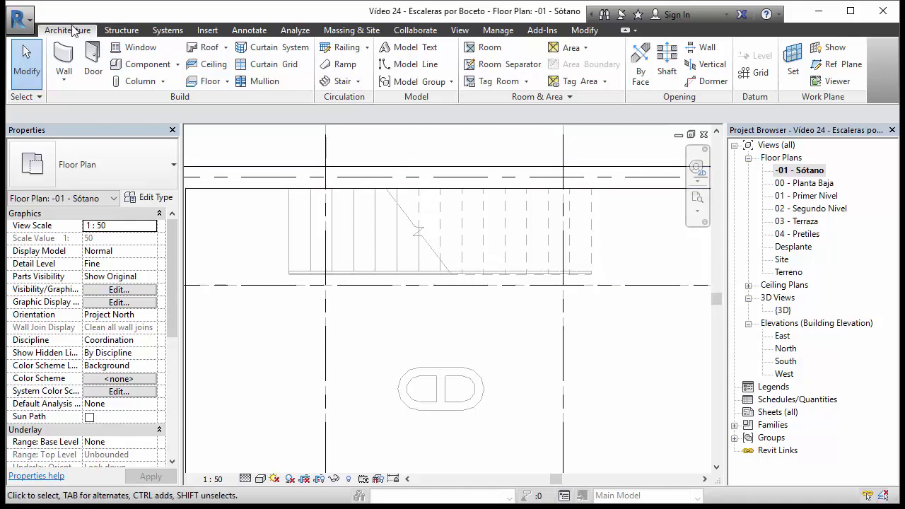
{"action": "left_click", "coordinate": [357, 82]}
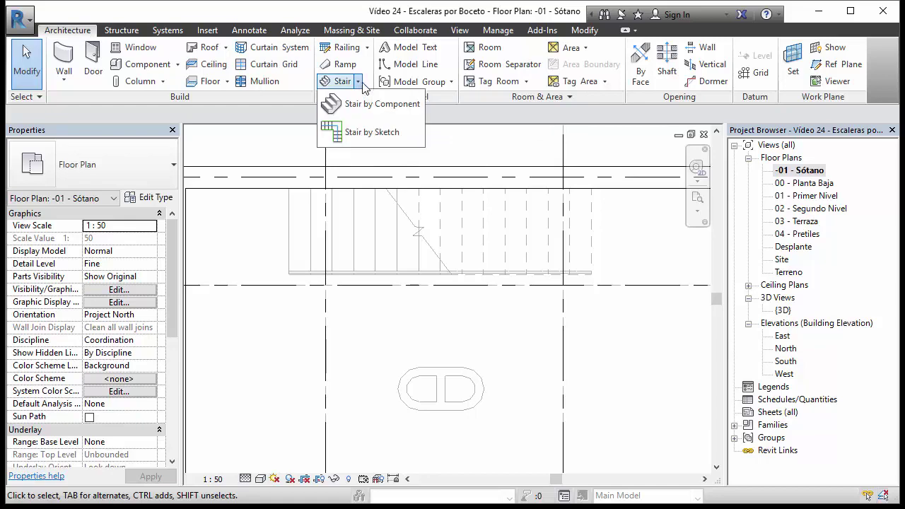
{"action": "left_click", "coordinate": [372, 135]}
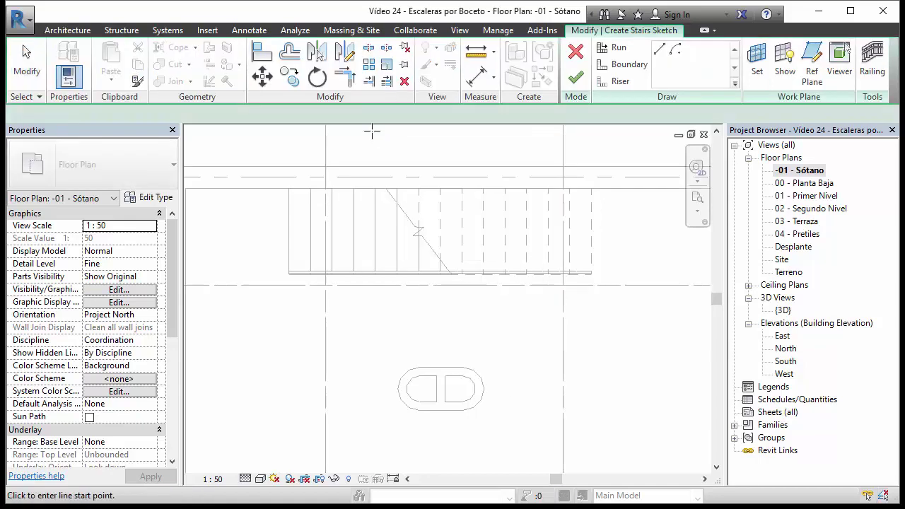
Draw the upper stair boundary line along the wall
{"action": "middle_click_drag", "start_coordinate": [388, 207], "coordinate": [417, 219]}
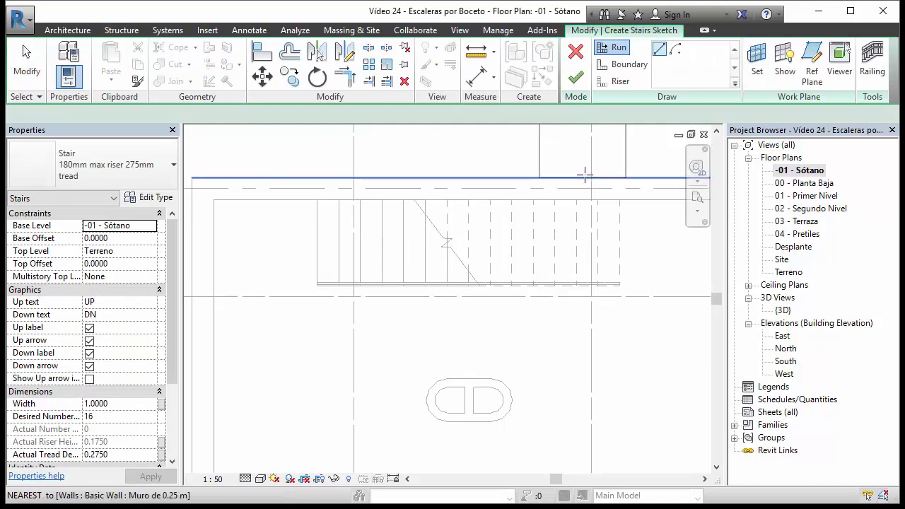
{"action": "left_click", "coordinate": [625, 69]}
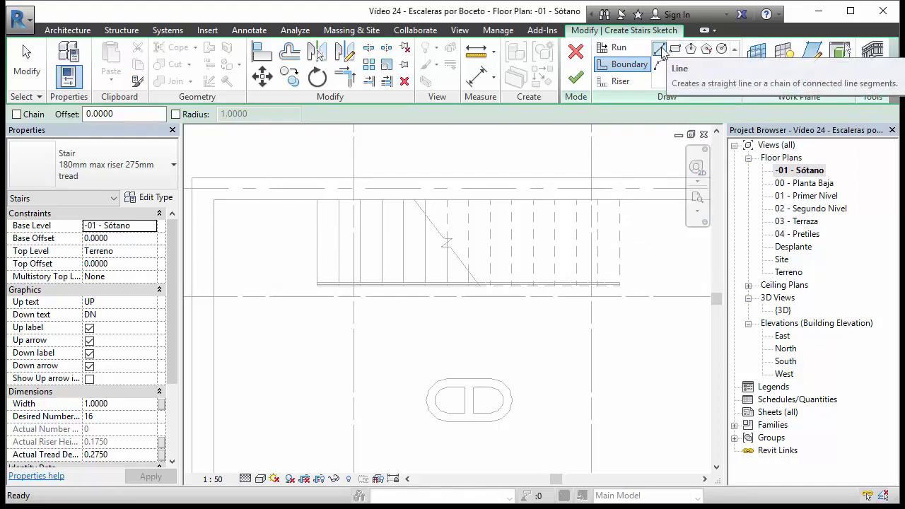
{"action": "scroll", "coordinate": [325, 205], "scroll_direction": "up", "scroll_amount": 3}
{"action": "left_click", "coordinate": [332, 185]}
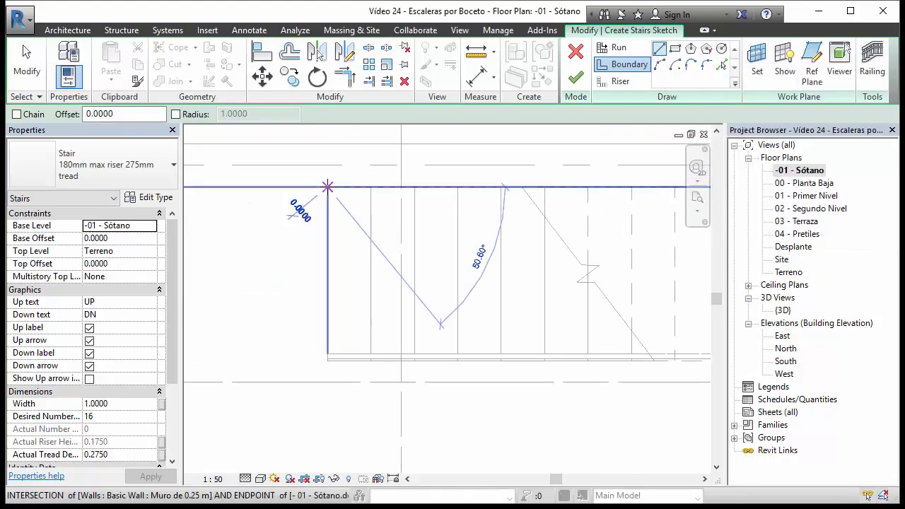
{"action": "mouse_move", "coordinate": [689, 268]}
{"action": "middle_mouse_down"}
{"action": "mouse_move", "coordinate": [452, 261]}
{"action": "mouse_move", "coordinate": [612, 201]}
{"action": "middle_mouse_up"}
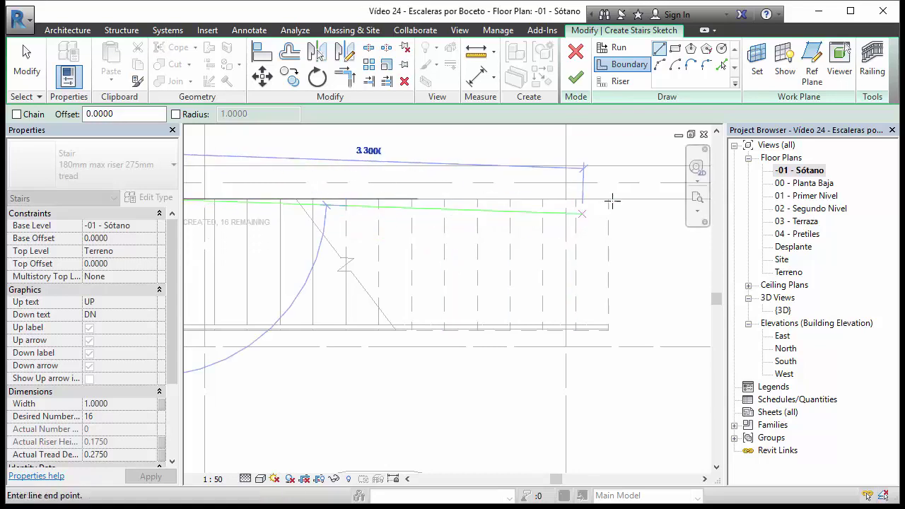
{"action": "left_click", "coordinate": [611, 199]}
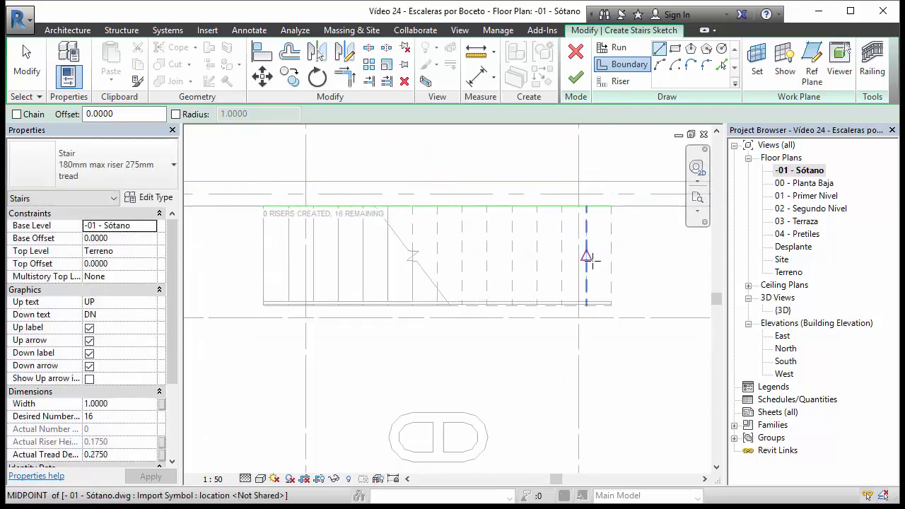
Draw the lower boundary line horizontally from the left corner, leaving 16 risers remaining
{"action": "scroll", "coordinate": [374, 293], "scroll_direction": "up", "scroll_amount": 3}
{"action": "scroll", "coordinate": [258, 277], "scroll_direction": "up", "scroll_amount": 2}
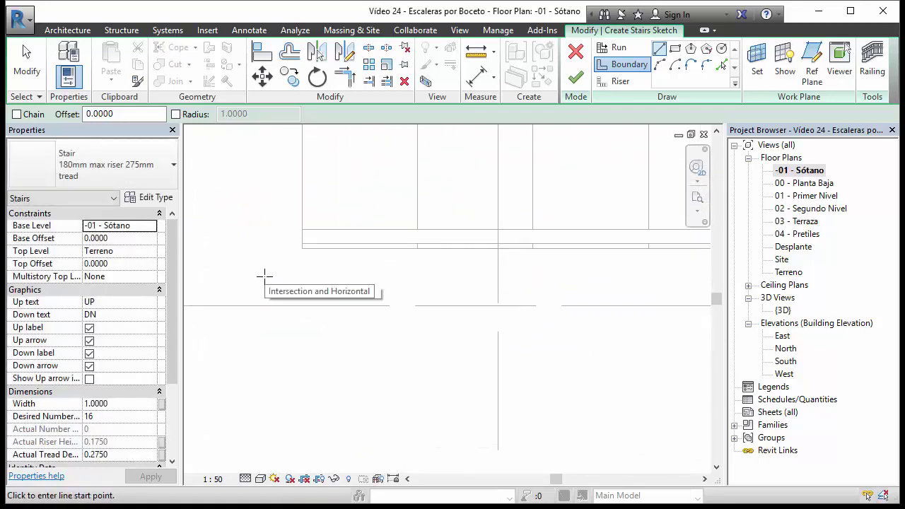
{"action": "left_click", "coordinate": [289, 255]}
{"action": "scroll", "coordinate": [274, 270], "scroll_direction": "down", "scroll_amount": 2}
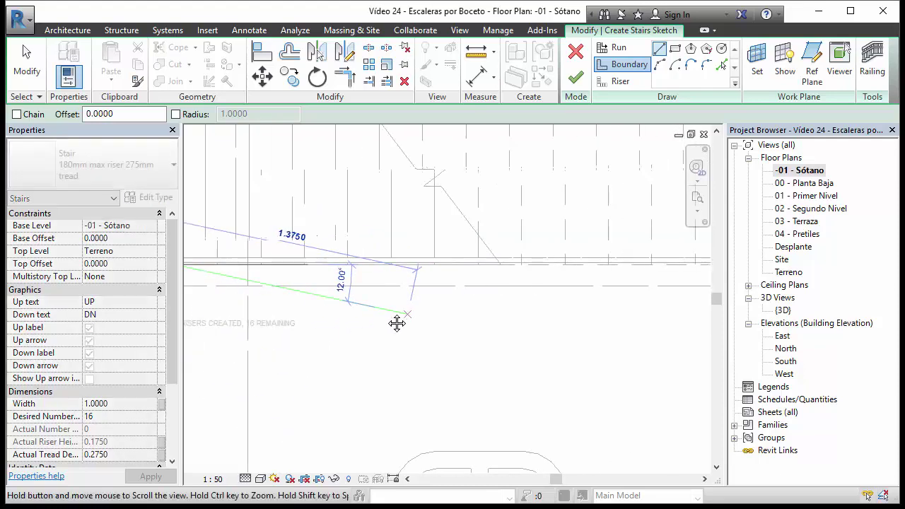
{"action": "middle_click_drag", "start_coordinate": [275, 271], "coordinate": [584, 281]}
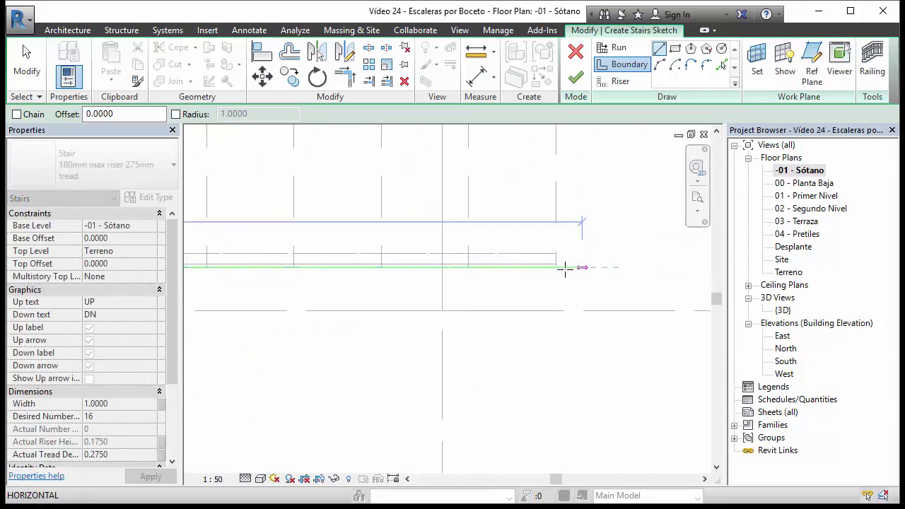
{"action": "left_click", "coordinate": [574, 267]}
{"action": "key", "text": "Escape"}
{"action": "scroll", "coordinate": [588, 281], "scroll_direction": "down", "scroll_amount": 2}
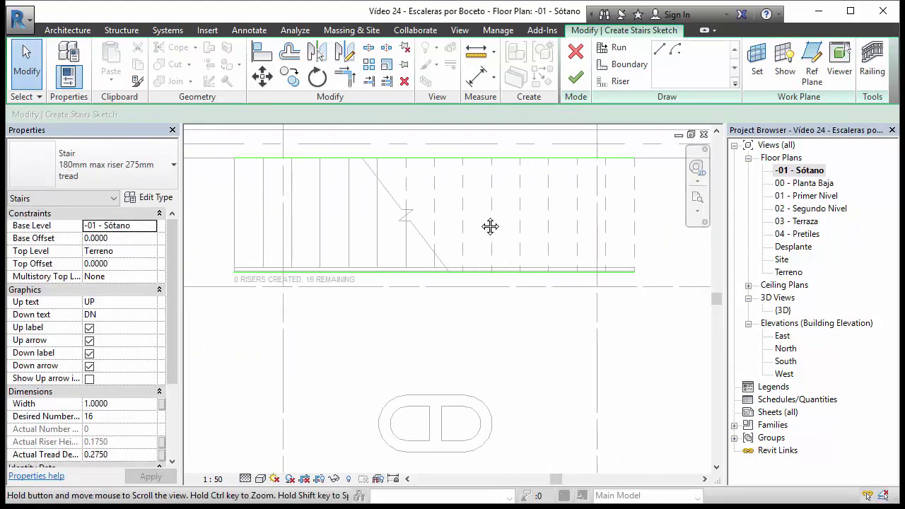
{"action": "middle_click_drag", "start_coordinate": [471, 221], "coordinate": [481, 246]}
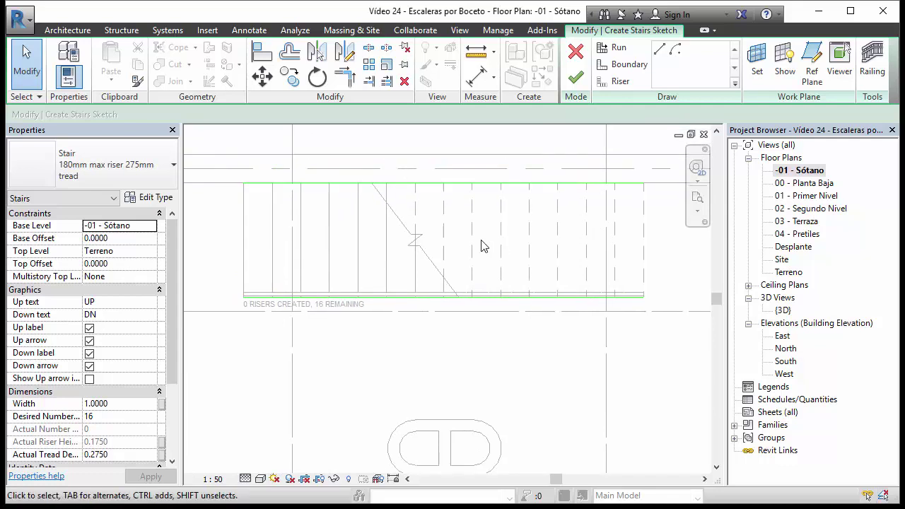
Draw the first riser between the upper and lower boundaries at the stair's left end
{"action": "left_click", "coordinate": [624, 82]}
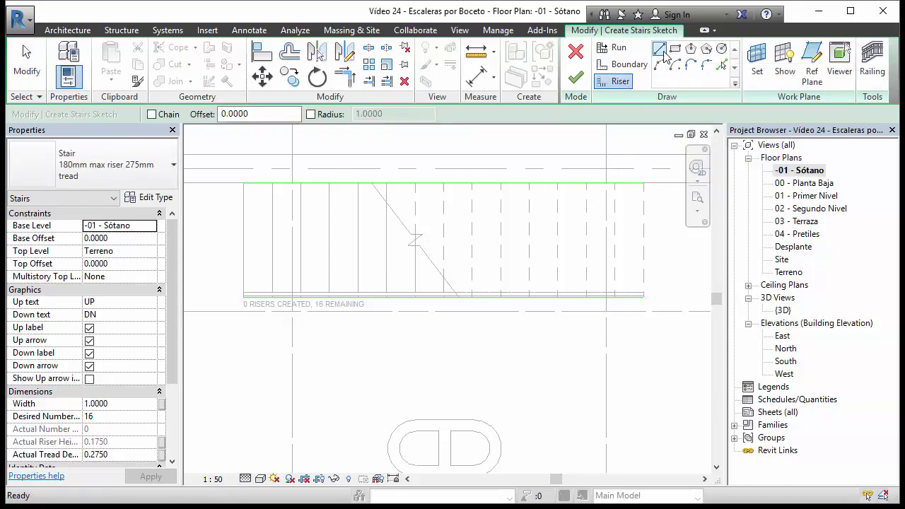
{"action": "scroll", "coordinate": [225, 225], "scroll_direction": "up", "scroll_amount": 2}
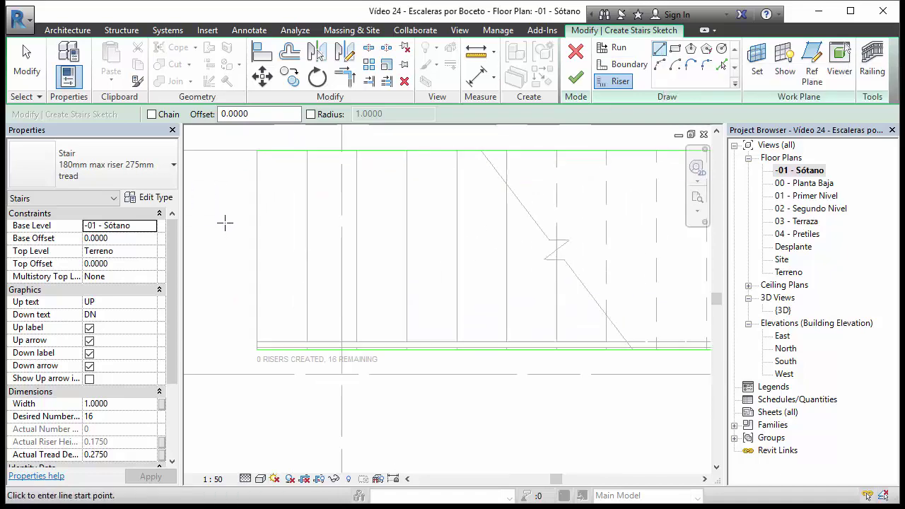
{"action": "left_click", "coordinate": [257, 150]}
{"action": "scroll", "coordinate": [248, 354], "scroll_direction": "up", "scroll_amount": 2}
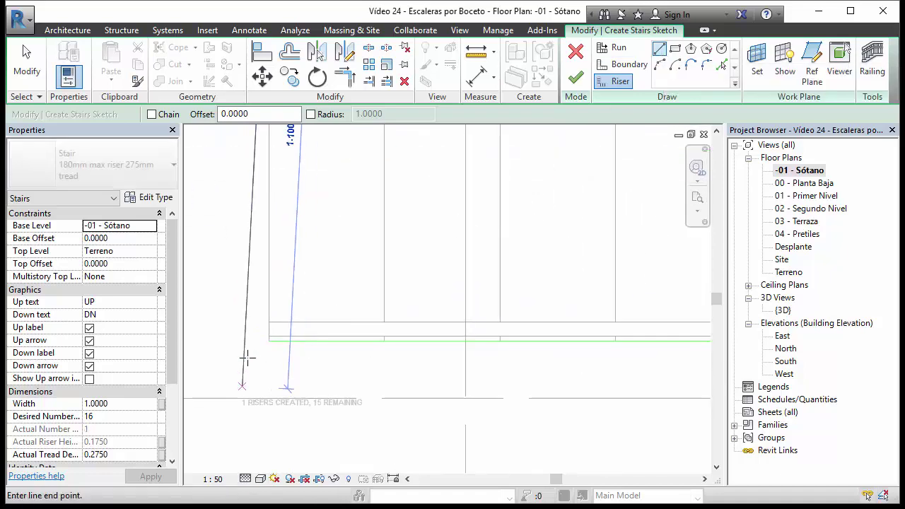
{"action": "left_click", "coordinate": [280, 330]}
{"action": "scroll", "coordinate": [309, 338], "scroll_direction": "down", "scroll_amount": 3}
{"action": "middle_click_drag", "start_coordinate": [309, 337], "coordinate": [363, 303]}
Select the new riser line and start copying it
{"action": "key", "text": "Escape"}
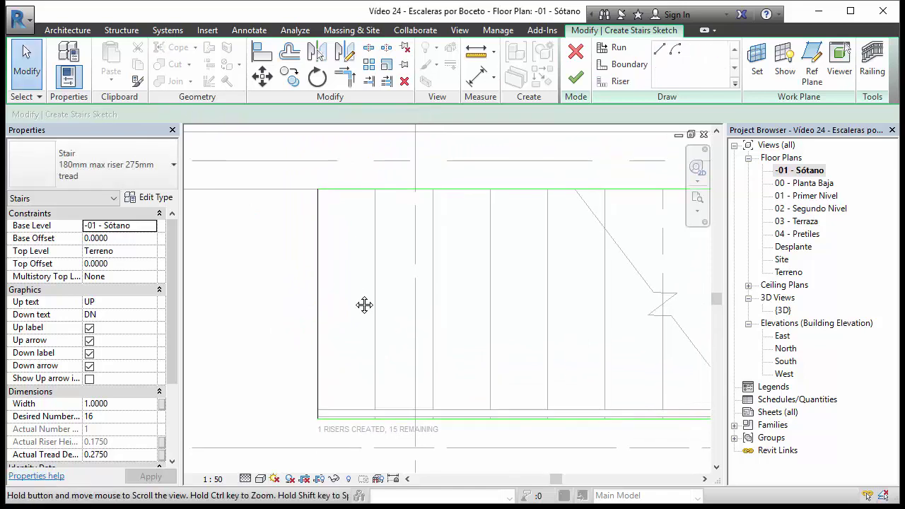
{"action": "left_click", "coordinate": [318, 237]}
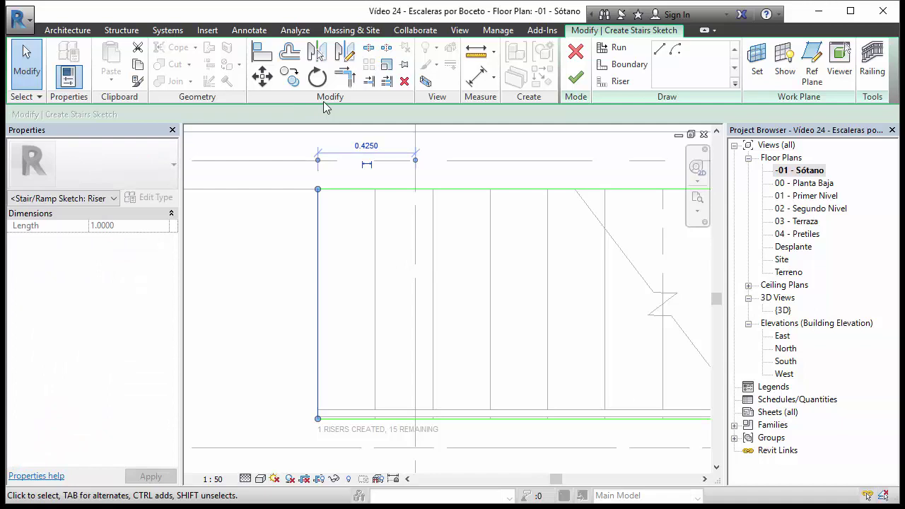
{"action": "left_click", "coordinate": [294, 80]}
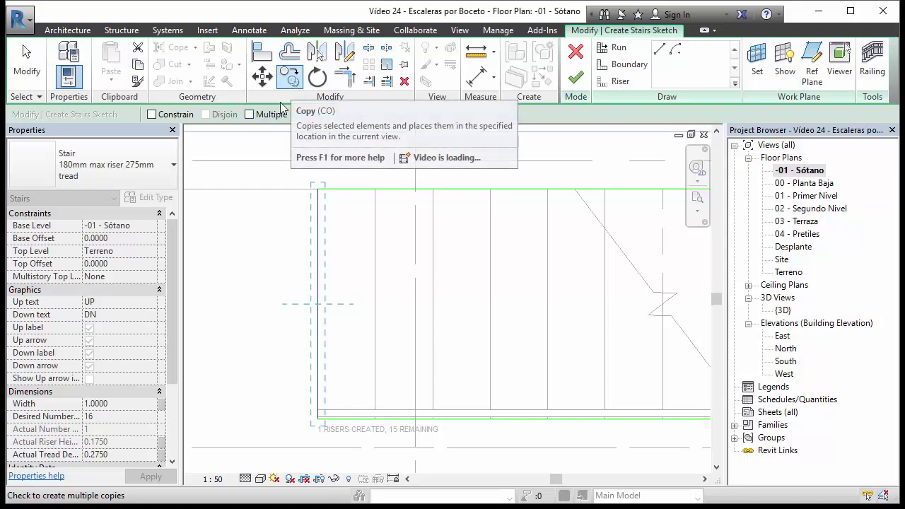
Copy the riser repeatedly at 0.2500 tread spacing along the stair with Multiple enabled
{"action": "left_click", "coordinate": [249, 114]}
{"action": "scroll", "coordinate": [316, 191], "scroll_direction": "up", "scroll_amount": 3}
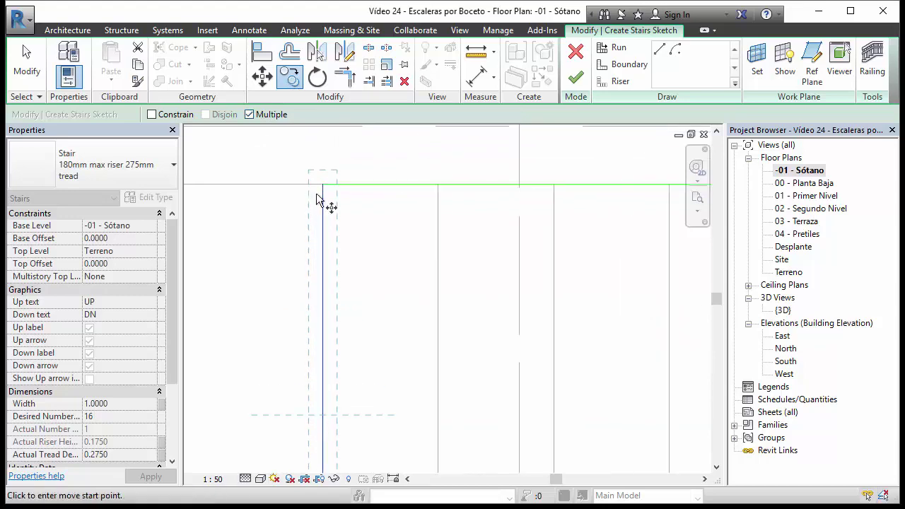
{"action": "left_click", "coordinate": [323, 185]}
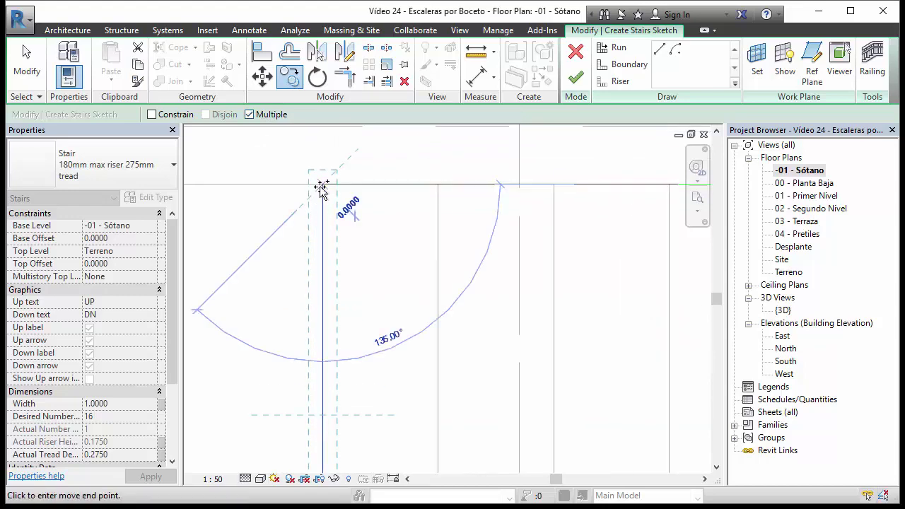
{"action": "left_click", "coordinate": [438, 185]}
{"action": "scroll", "coordinate": [384, 216], "scroll_direction": "down", "scroll_amount": 5}
{"action": "scroll", "coordinate": [383, 229], "scroll_direction": "up", "scroll_amount": 3}
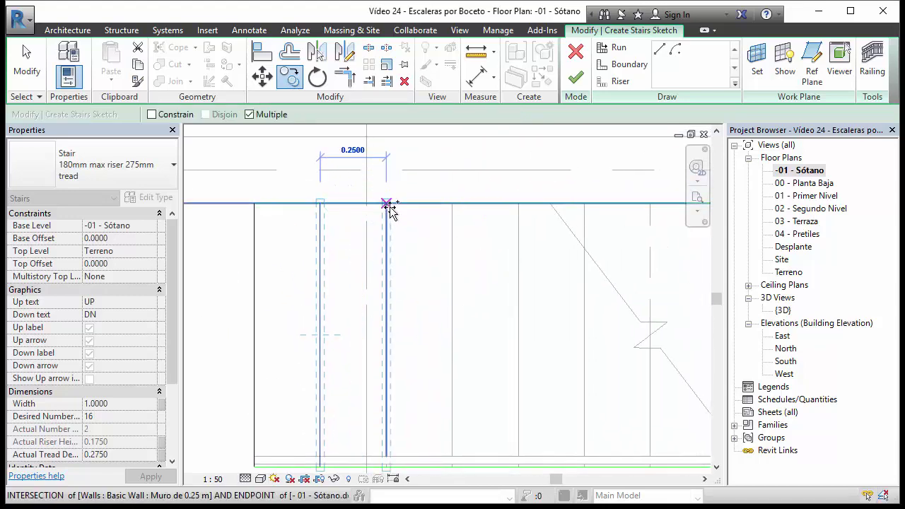
{"action": "left_click", "coordinate": [386, 204]}
{"action": "left_click", "coordinate": [452, 204]}
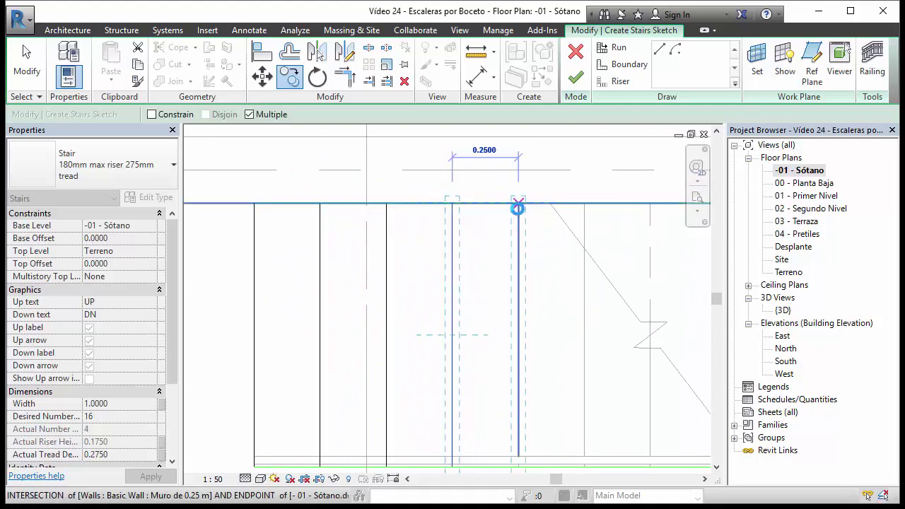
{"action": "left_click", "coordinate": [519, 205]}
{"action": "left_click", "coordinate": [575, 204]}
{"action": "scroll", "coordinate": [550, 205], "scroll_direction": "down", "scroll_amount": 2}
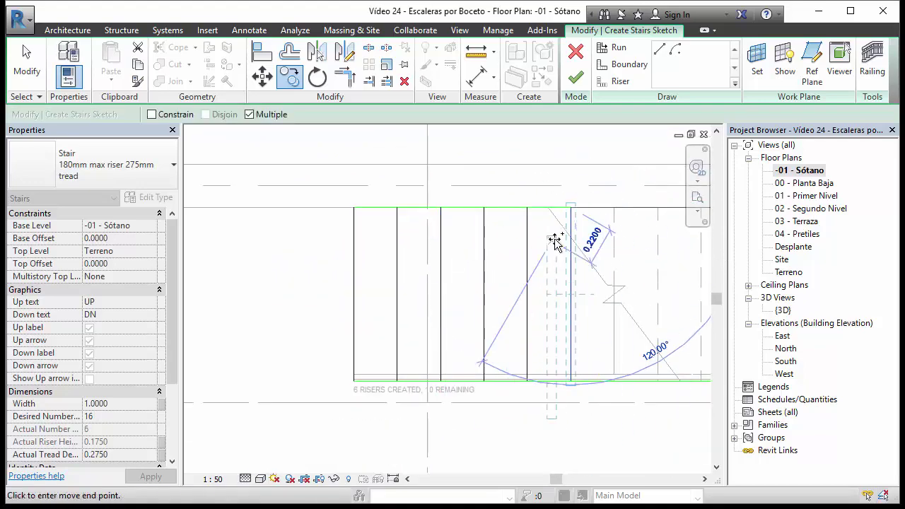
{"action": "left_click", "coordinate": [555, 240]}
Place further riser copies toward the stair's right end, reaching 15 risers
{"action": "middle_click_drag", "start_coordinate": [555, 240], "coordinate": [404, 208]}
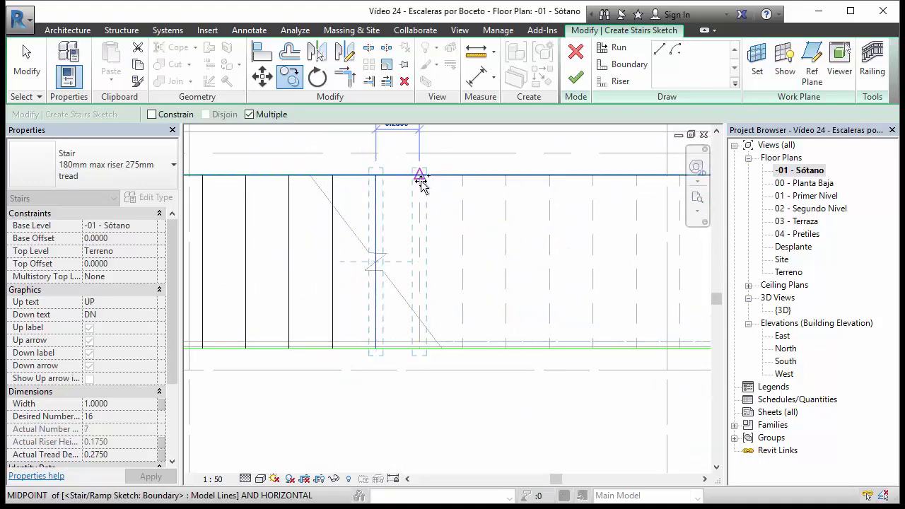
{"action": "left_click", "coordinate": [420, 177]}
{"action": "left_click", "coordinate": [462, 177]}
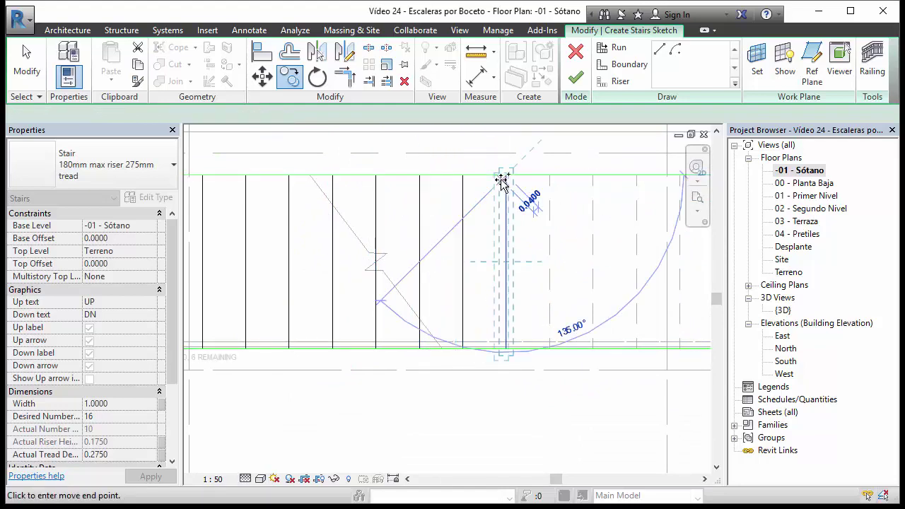
{"action": "middle_click_drag", "start_coordinate": [502, 181], "coordinate": [474, 228]}
{"action": "left_click", "coordinate": [521, 197]}
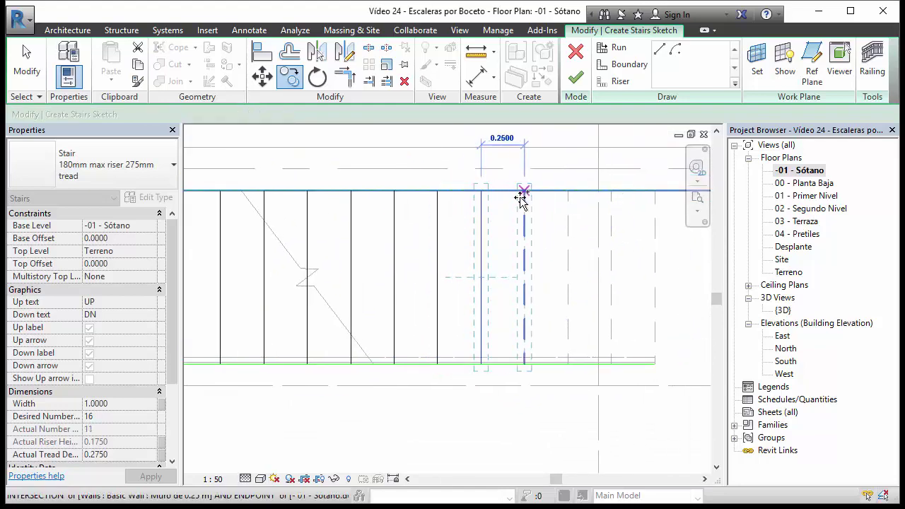
{"action": "left_click", "coordinate": [521, 198]}
{"action": "left_click", "coordinate": [565, 197]}
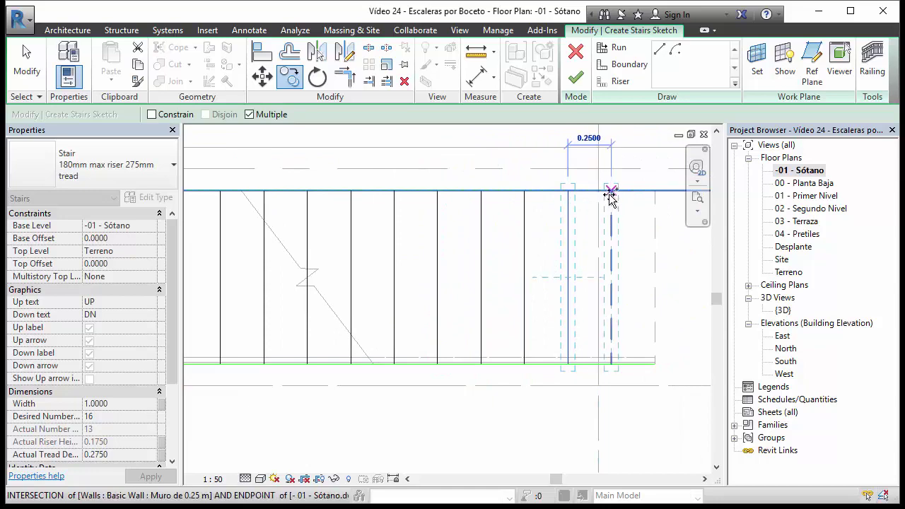
{"action": "left_click", "coordinate": [610, 198]}
{"action": "middle_click_drag", "start_coordinate": [657, 192], "coordinate": [654, 275]}
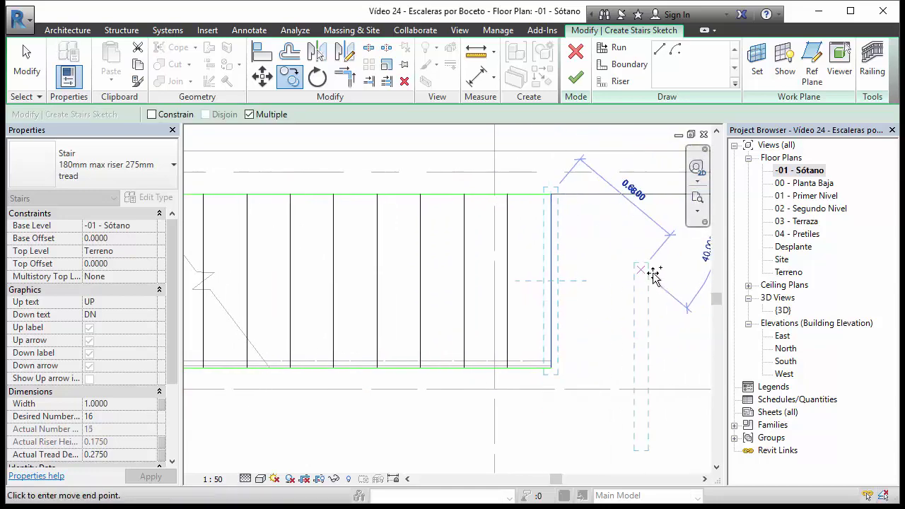
{"action": "key", "text": "Escape"}
{"action": "key", "text": "Escape"}
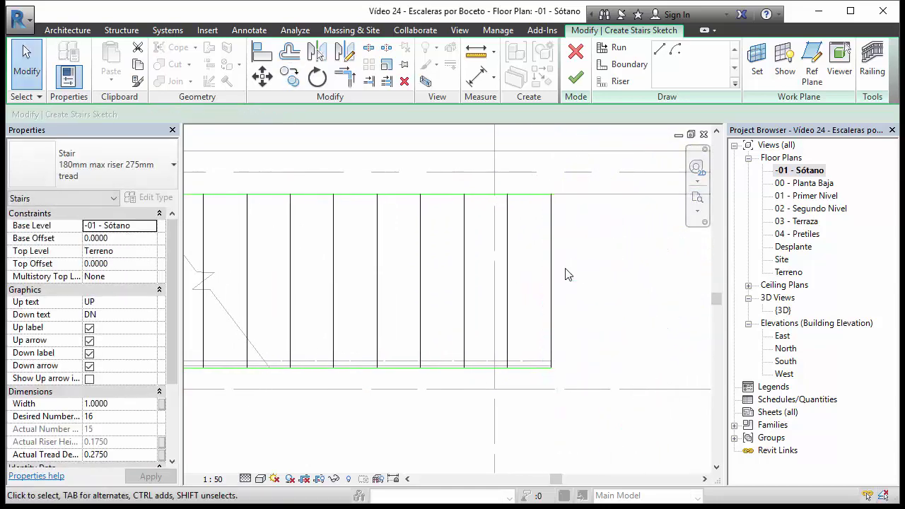
Zoom in to inspect the riser lines, then frame the whole stair sketch
{"action": "scroll", "coordinate": [555, 208], "scroll_direction": "up", "scroll_amount": 3}
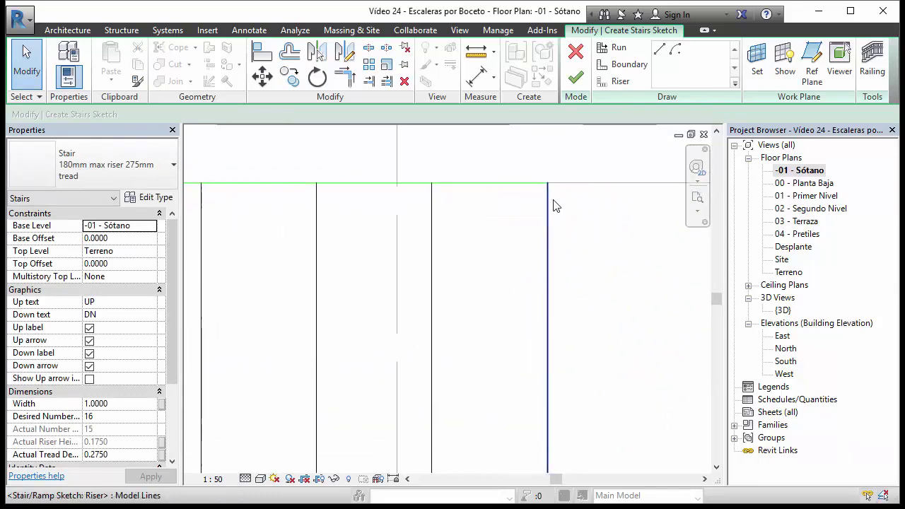
{"action": "scroll", "coordinate": [557, 191], "scroll_direction": "up", "scroll_amount": 3}
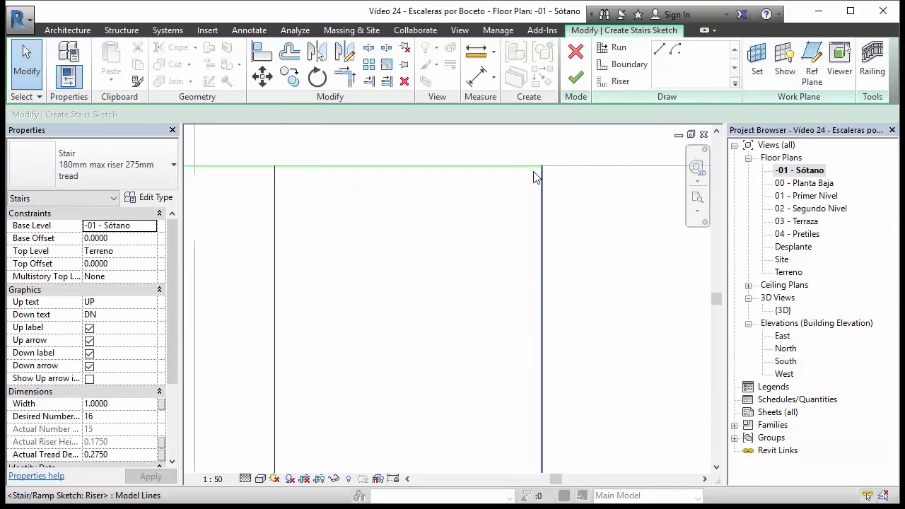
{"action": "scroll", "coordinate": [532, 167], "scroll_direction": "up", "scroll_amount": 2}
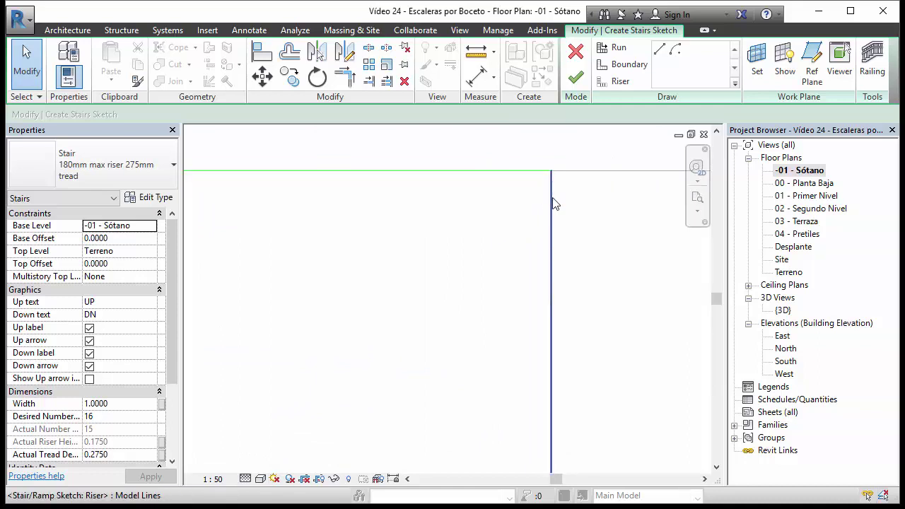
{"action": "scroll", "coordinate": [553, 197], "scroll_direction": "down", "scroll_amount": 5}
{"action": "scroll", "coordinate": [336, 218], "scroll_direction": "up", "scroll_amount": 2}
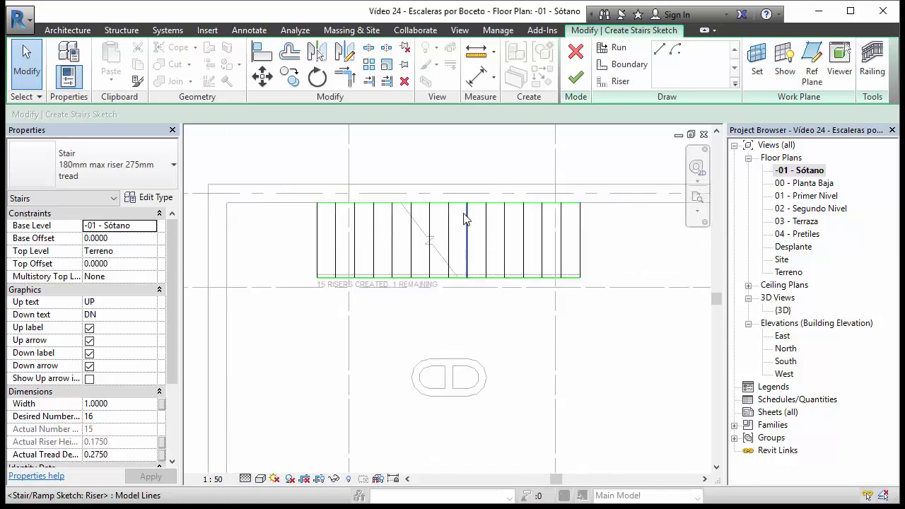
{"action": "middle_click_drag", "start_coordinate": [463, 217], "coordinate": [474, 238]}
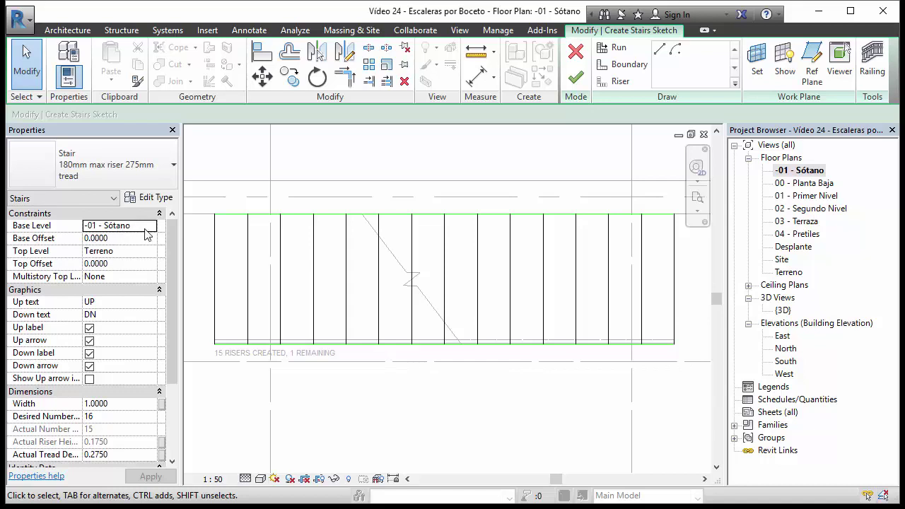
Change the stair's Top Level from Terreno to 00 - Planta Baja in Properties
{"action": "left_click", "coordinate": [106, 251]}
{"action": "left_click", "coordinate": [151, 251]}
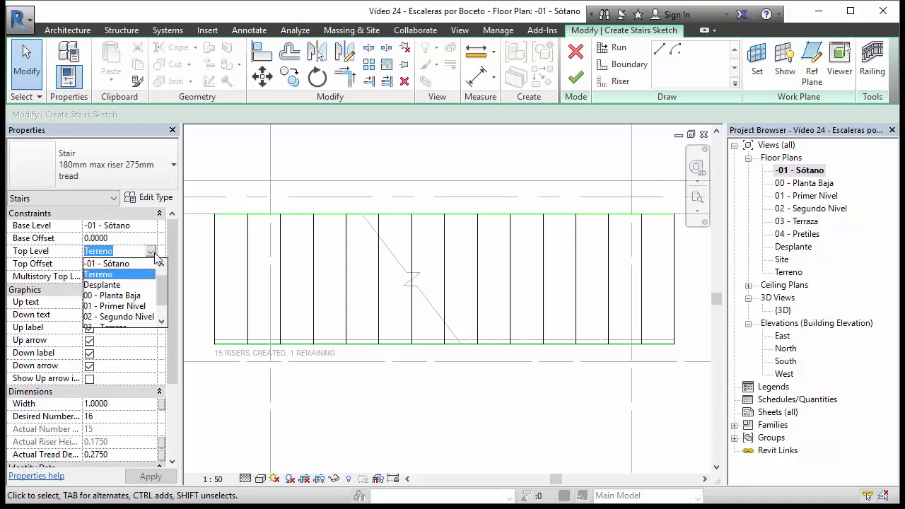
{"action": "left_click", "coordinate": [117, 296]}
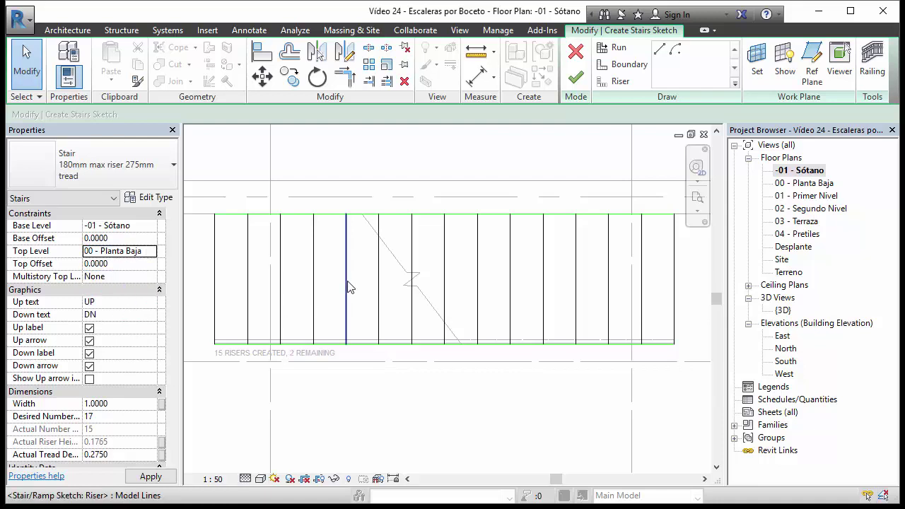
{"action": "scroll", "coordinate": [311, 290], "scroll_direction": "down", "scroll_amount": 2}
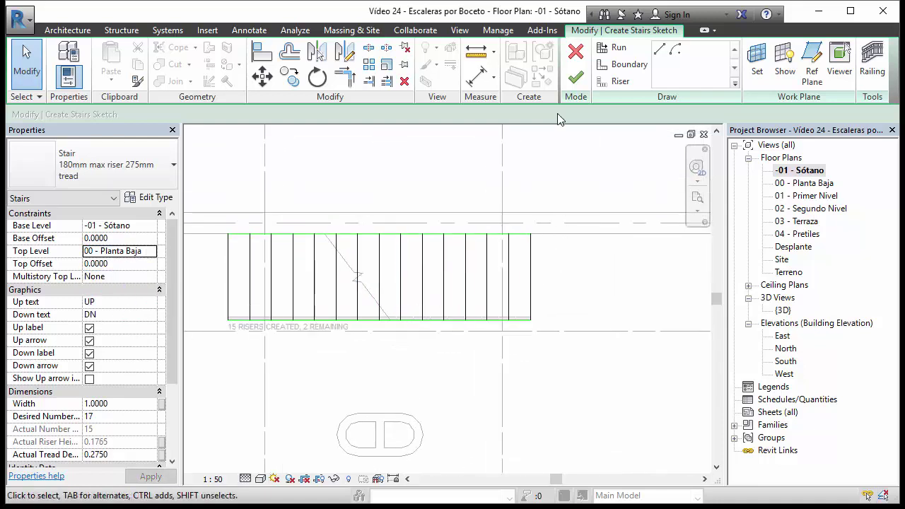
Finish the basement stair sketch and frame the completed stair with its UP label
{"action": "left_click", "coordinate": [576, 79]}
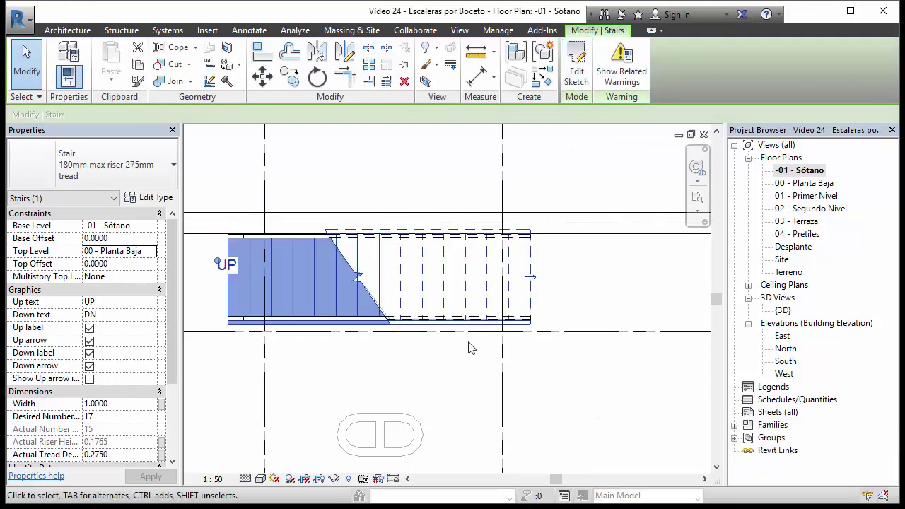
{"action": "scroll", "coordinate": [471, 333], "scroll_direction": "up", "scroll_amount": 1}
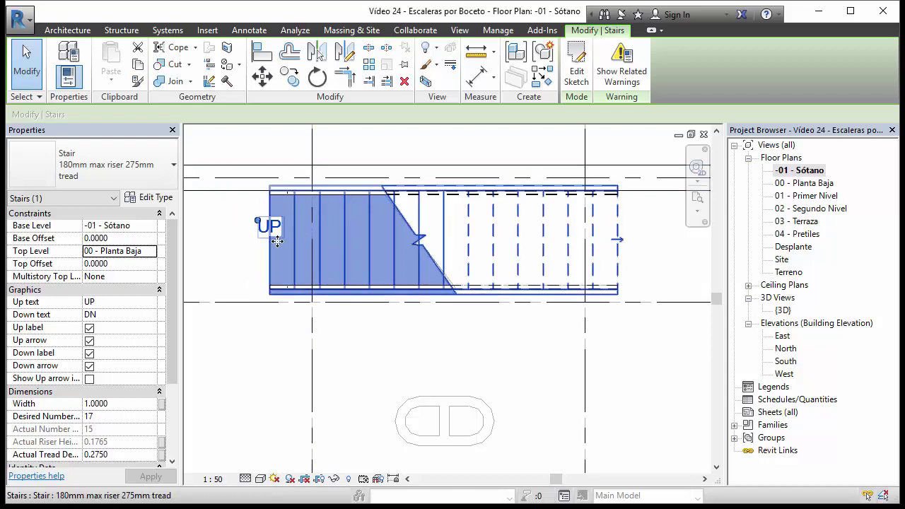
{"action": "scroll", "coordinate": [333, 283], "scroll_direction": "down", "scroll_amount": 2}
{"action": "scroll", "coordinate": [373, 313], "scroll_direction": "up", "scroll_amount": 1}
{"action": "scroll", "coordinate": [372, 312], "scroll_direction": "down", "scroll_amount": 2}
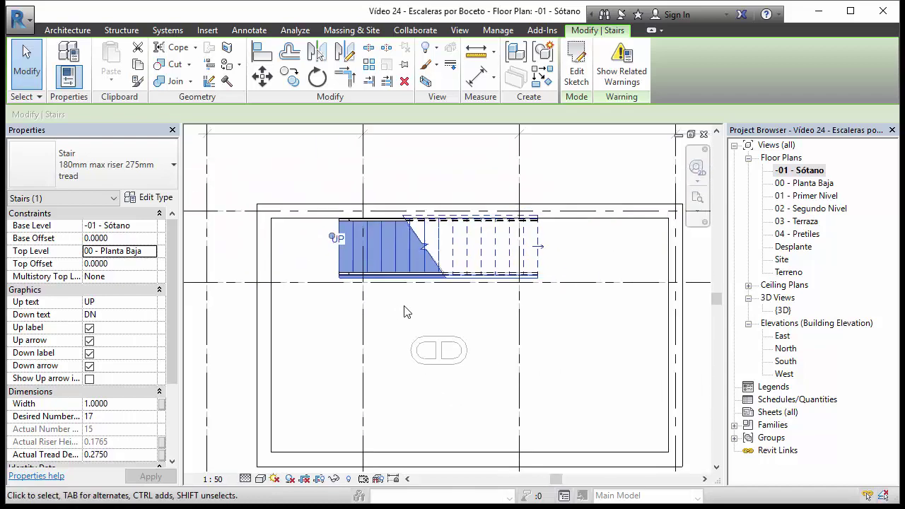
{"action": "middle_click_drag", "start_coordinate": [433, 294], "coordinate": [437, 282]}
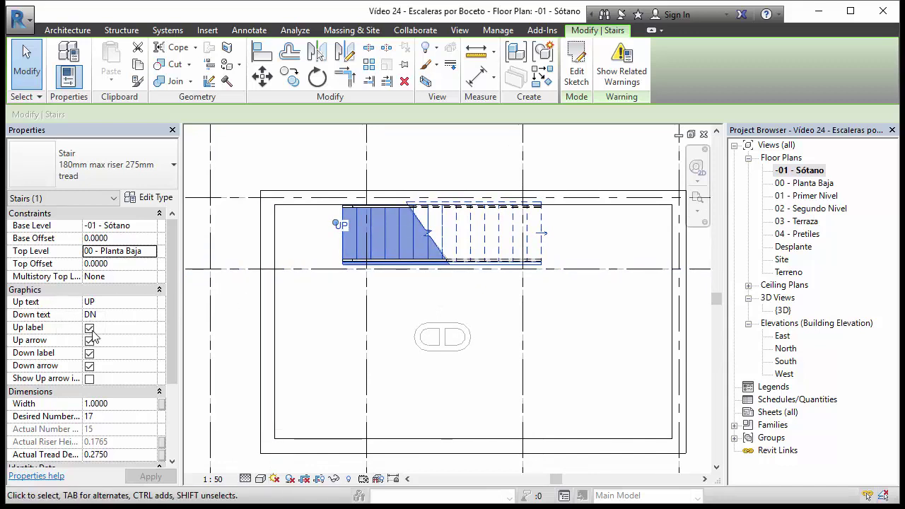
Turn off the stair's Up label, Up arrow, Down label and Down arrow, and apply
{"action": "left_click", "coordinate": [89, 328]}
{"action": "left_click", "coordinate": [89, 341]}
{"action": "left_click", "coordinate": [89, 353]}
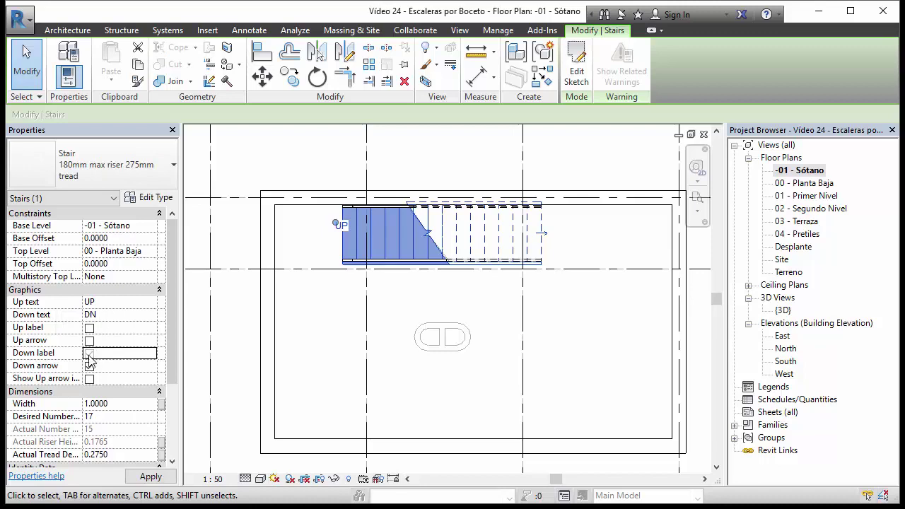
{"action": "left_click", "coordinate": [89, 367]}
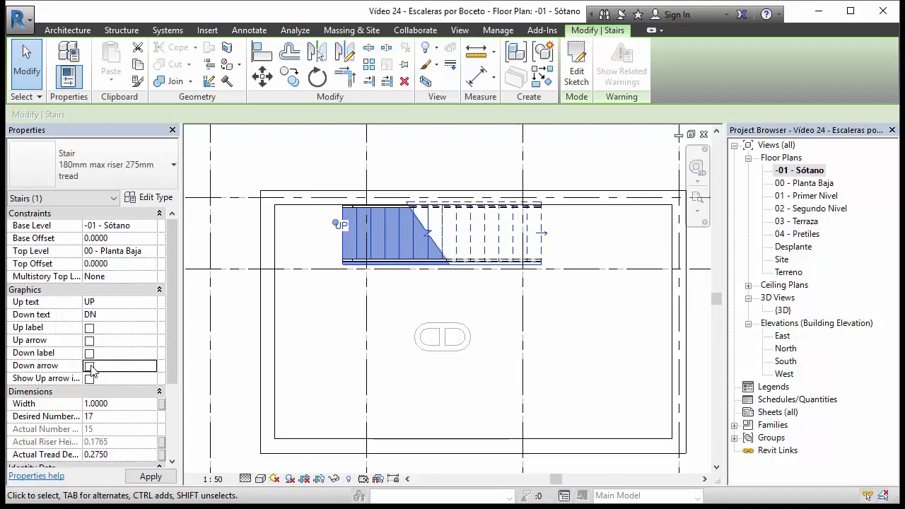
{"action": "left_click", "coordinate": [151, 477]}
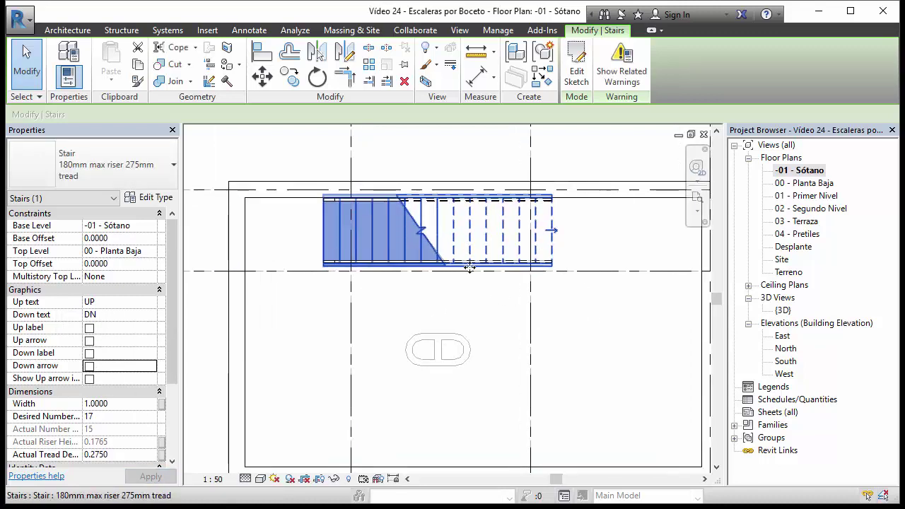
{"action": "scroll", "coordinate": [493, 277], "scroll_direction": "up", "scroll_amount": 1}
{"action": "left_click", "coordinate": [441, 291]}
{"action": "scroll", "coordinate": [441, 292], "scroll_direction": "up", "scroll_amount": 1}
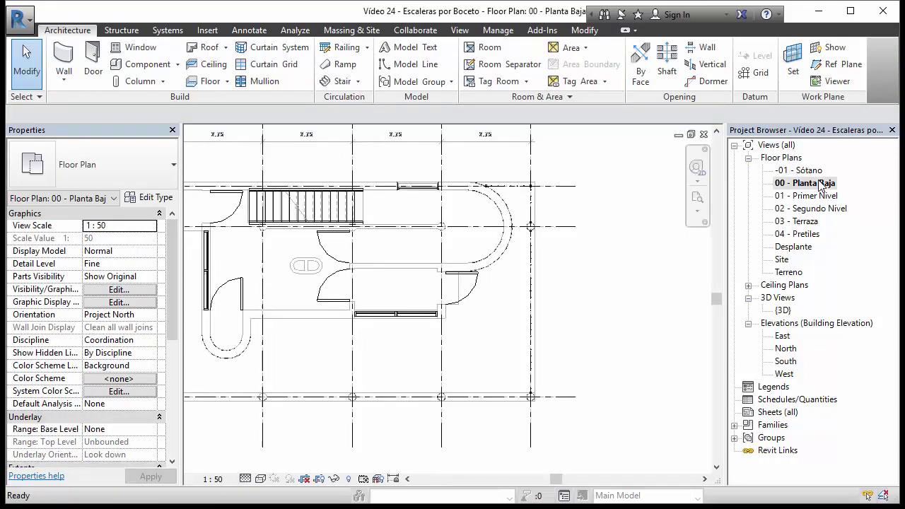
Hide the basement stair in the 00 - Planta Baja plan view
{"action": "scroll", "coordinate": [393, 217], "scroll_direction": "up", "scroll_amount": 2}
{"action": "scroll", "coordinate": [393, 226], "scroll_direction": "down", "scroll_amount": 1}
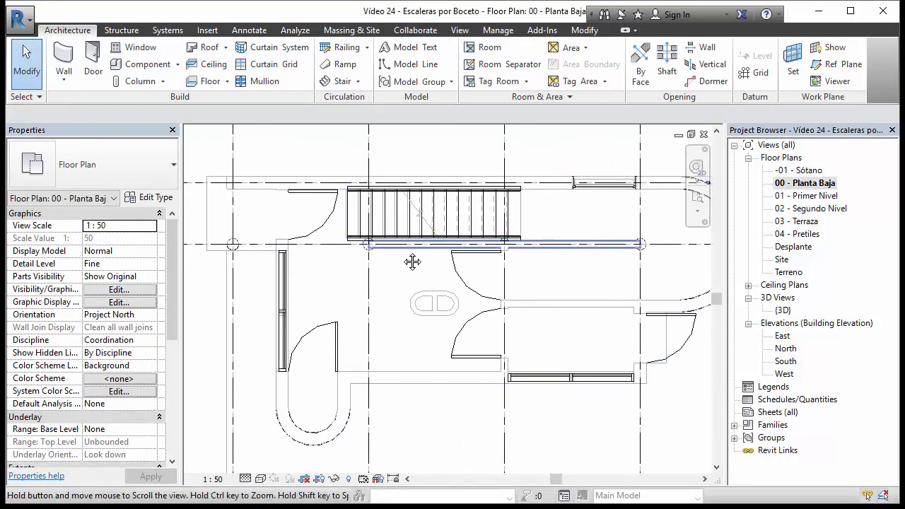
{"action": "middle_click_drag", "start_coordinate": [412, 259], "coordinate": [372, 248]}
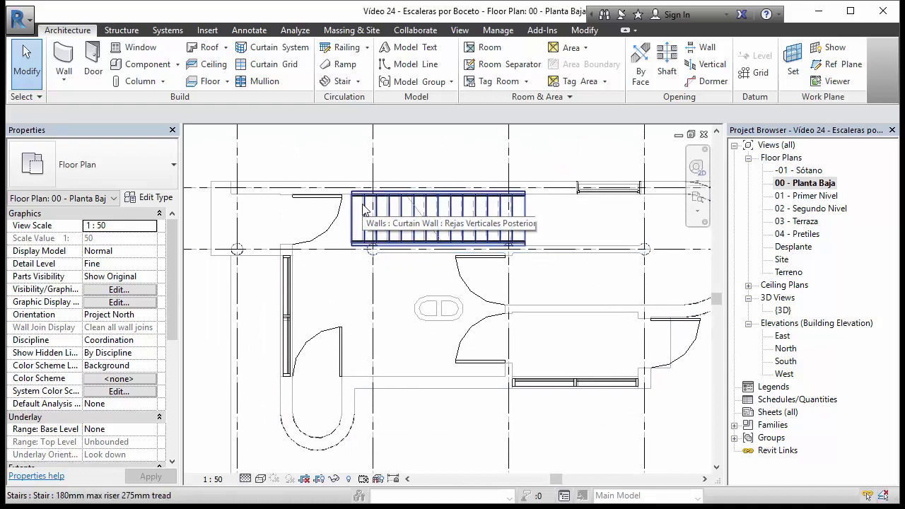
{"action": "scroll", "coordinate": [424, 233], "scroll_direction": "up", "scroll_amount": 3}
{"action": "scroll", "coordinate": [346, 261], "scroll_direction": "up", "scroll_amount": 2}
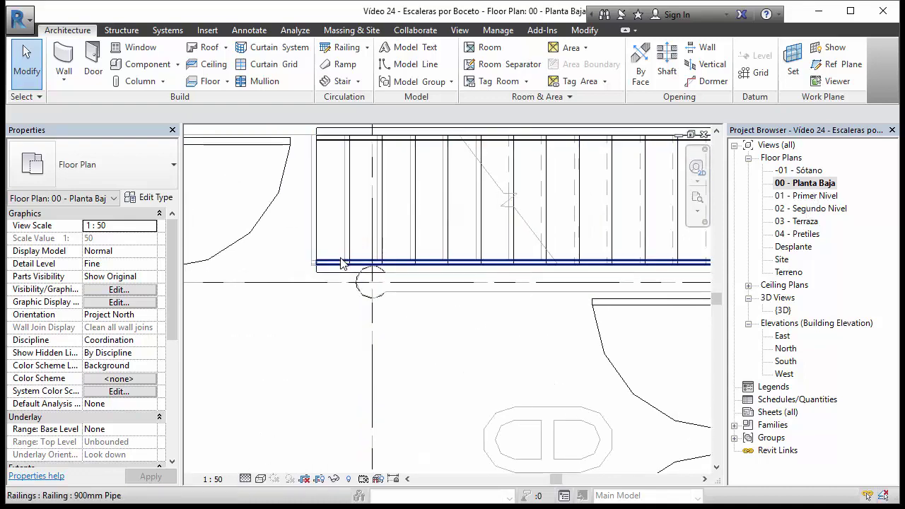
{"action": "middle_click_drag", "start_coordinate": [344, 263], "coordinate": [328, 239]}
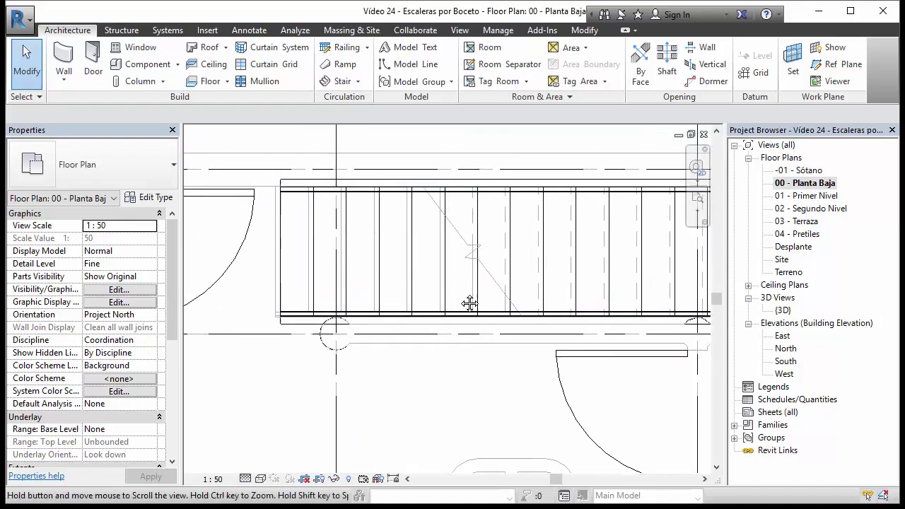
{"action": "left_click", "coordinate": [283, 210]}
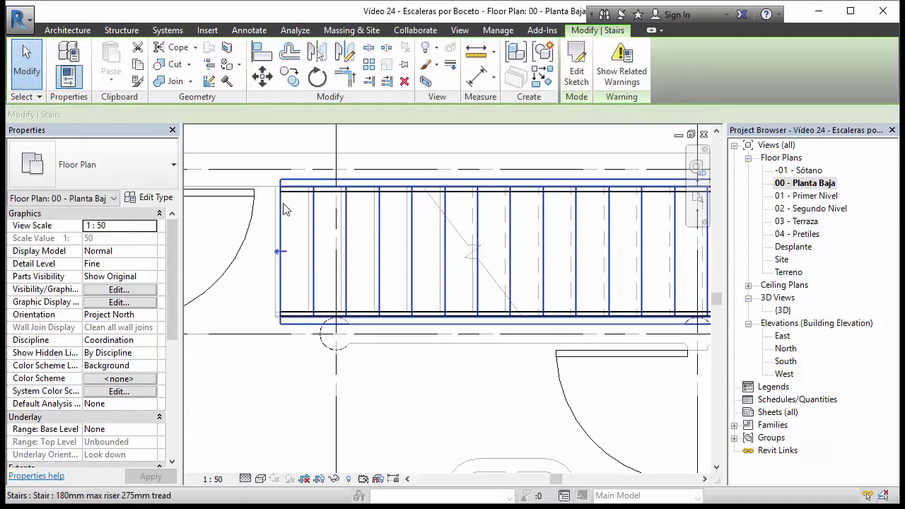
{"action": "right_click", "coordinate": [294, 210]}
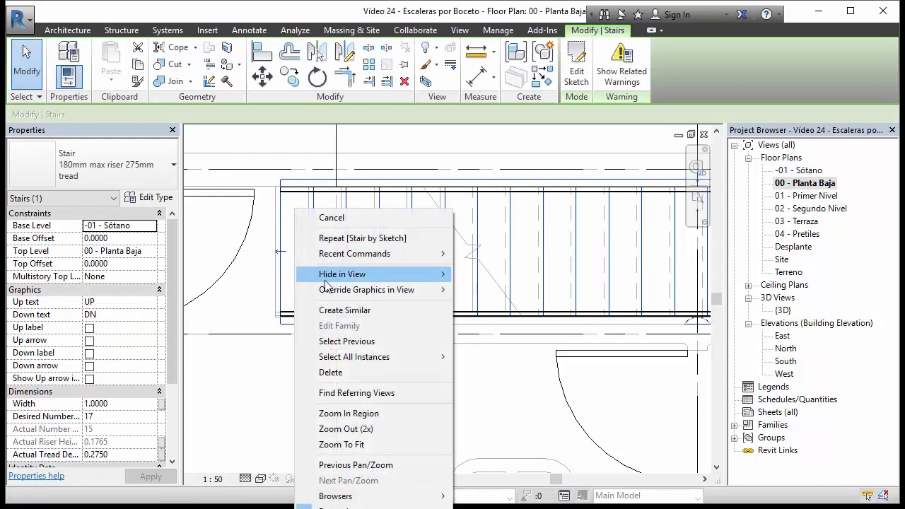
{"action": "mouse_move", "coordinate": [342, 274]}
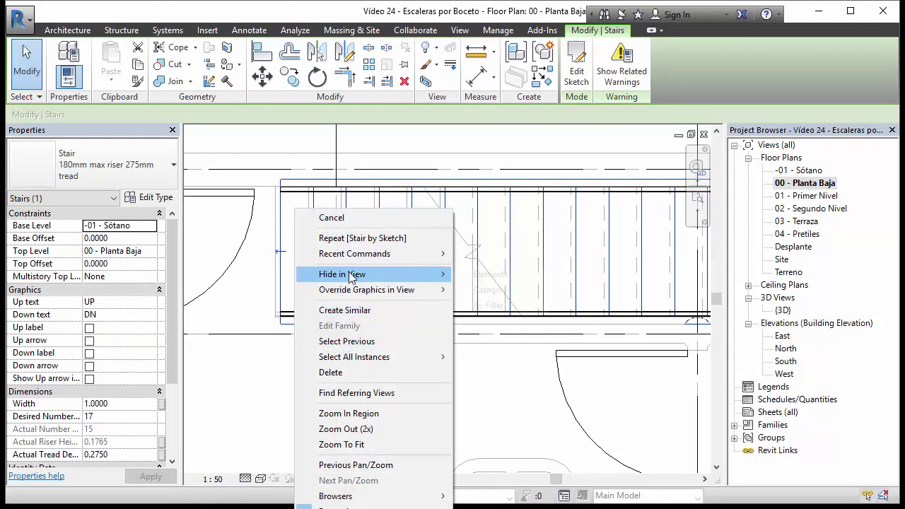
{"action": "left_click", "coordinate": [493, 275]}
Hide both the upper and lower stair railings in this view
{"action": "scroll", "coordinate": [309, 195], "scroll_direction": "up", "scroll_amount": 2}
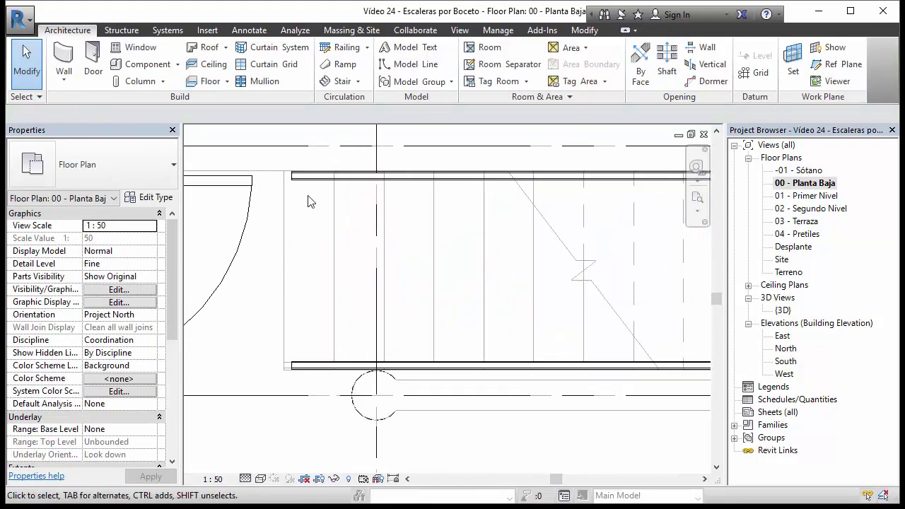
{"action": "left_click", "coordinate": [314, 177]}
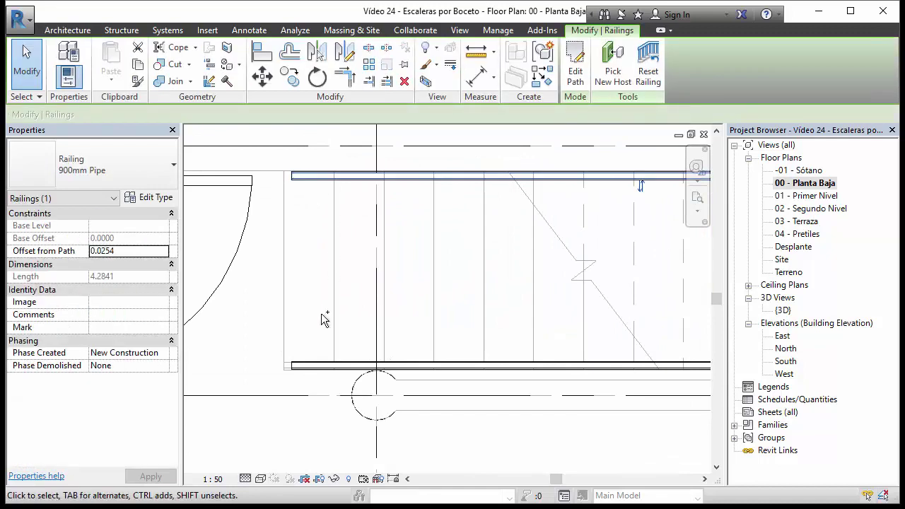
{"action": "left_click", "coordinate": [320, 364], "text": "ctrl"}
{"action": "right_click", "coordinate": [309, 264]}
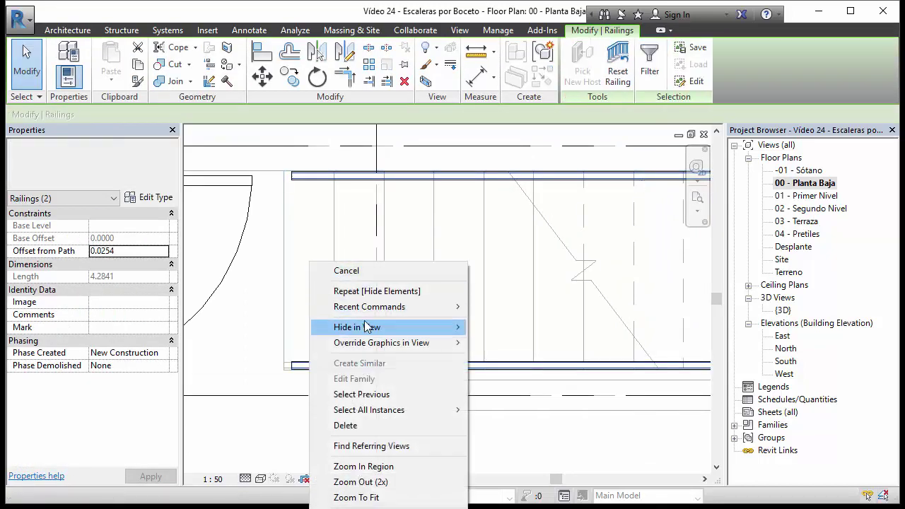
{"action": "left_click", "coordinate": [506, 327]}
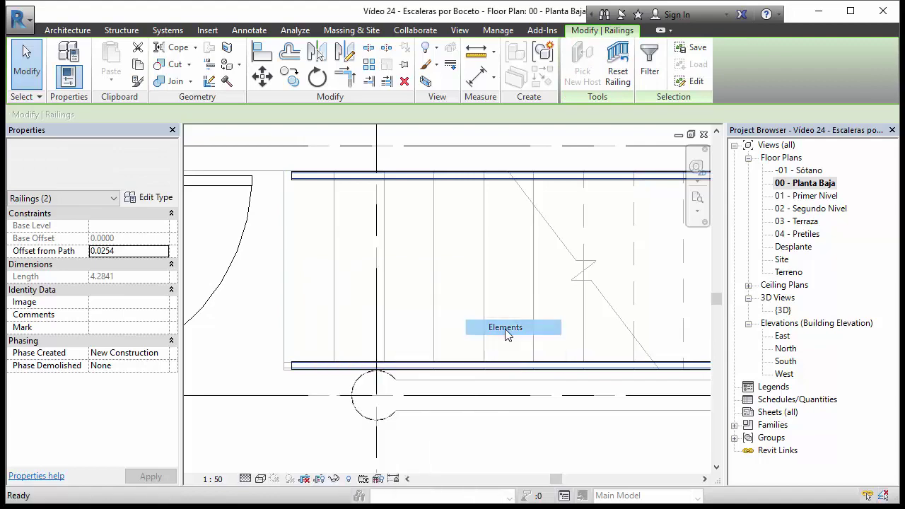
{"action": "scroll", "coordinate": [449, 252], "scroll_direction": "down", "scroll_amount": 2}
{"action": "scroll", "coordinate": [518, 259], "scroll_direction": "down", "scroll_amount": 2}
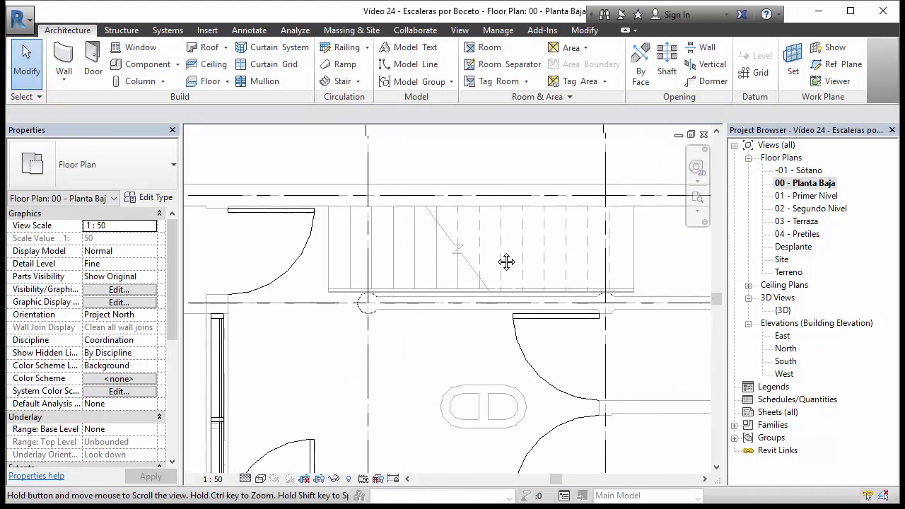
{"action": "middle_click_drag", "start_coordinate": [518, 260], "coordinate": [487, 257]}
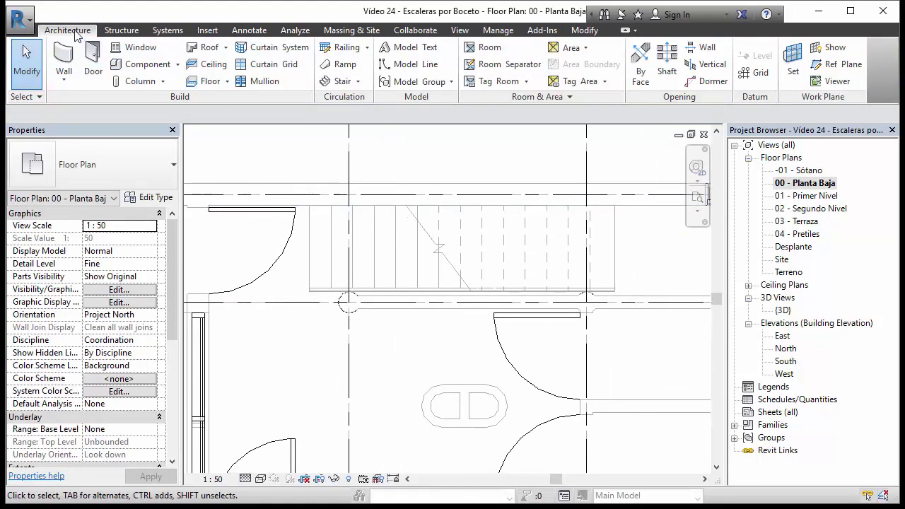
Start a new Stair by Sketch on 00 - Planta Baja and draw the first boundary line
{"action": "left_click", "coordinate": [358, 81]}
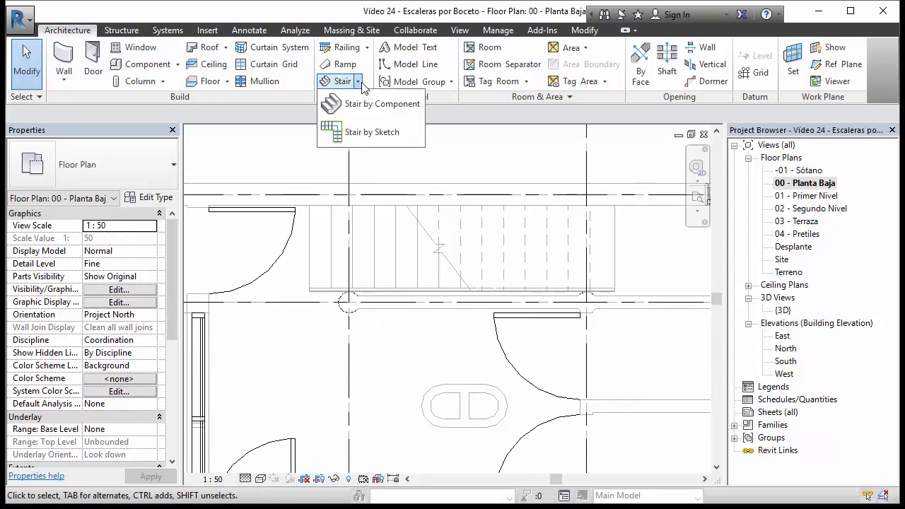
{"action": "left_click", "coordinate": [379, 134]}
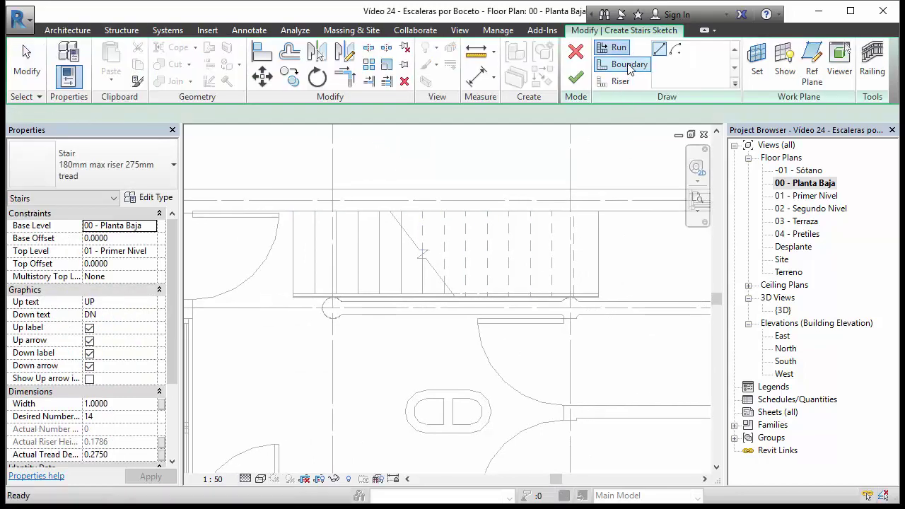
{"action": "left_click", "coordinate": [622, 65]}
{"action": "scroll", "coordinate": [292, 224], "scroll_direction": "up", "scroll_amount": 2}
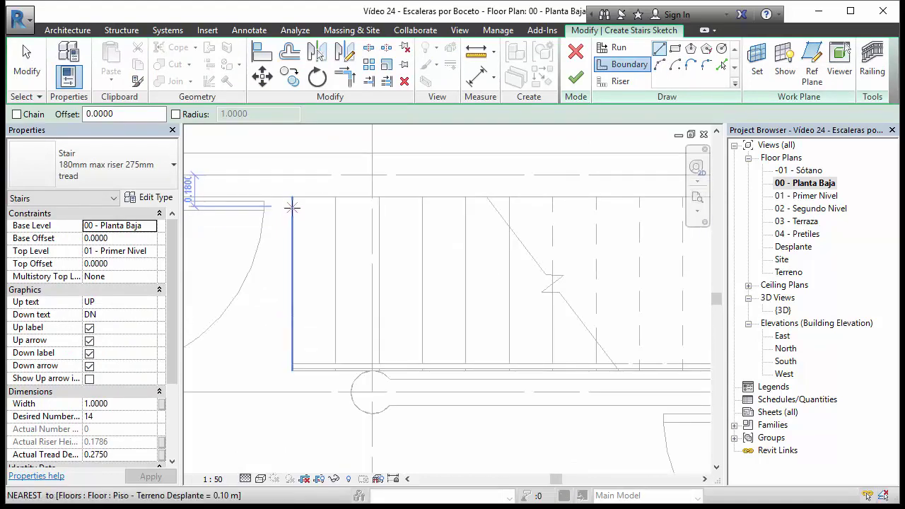
{"action": "left_click", "coordinate": [292, 200]}
{"action": "scroll", "coordinate": [396, 233], "scroll_direction": "down", "scroll_amount": 2}
{"action": "scroll", "coordinate": [427, 224], "scroll_direction": "up", "scroll_amount": 3}
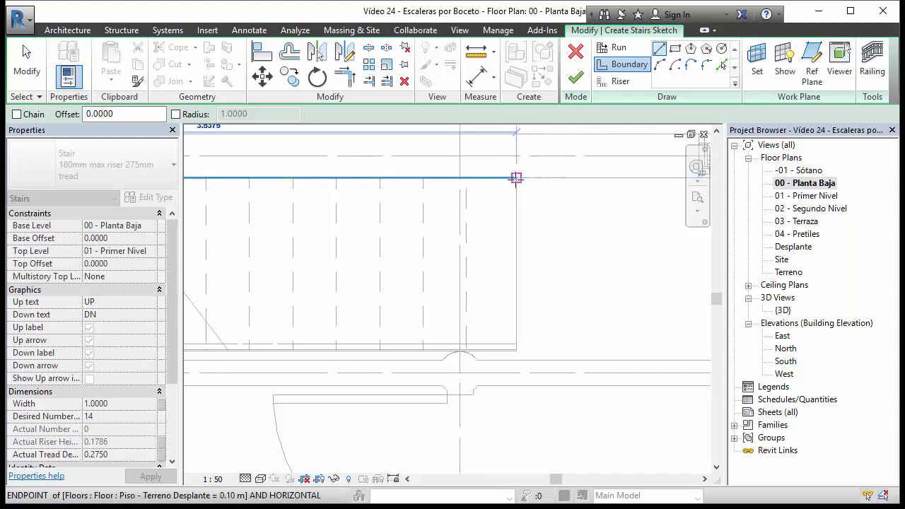
{"action": "left_click", "coordinate": [514, 178]}
{"action": "scroll", "coordinate": [501, 366], "scroll_direction": "up", "scroll_amount": 3}
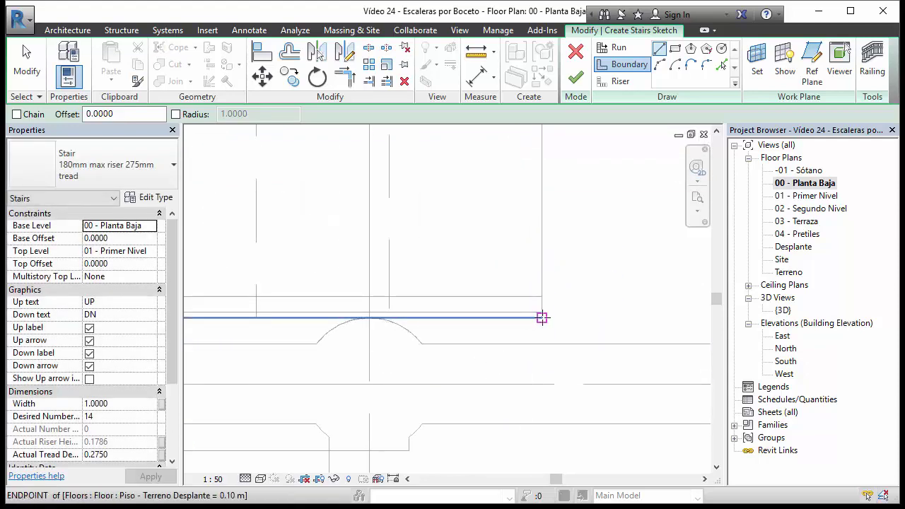
{"action": "left_click", "coordinate": [541, 318]}
Draw the second boundary parallel to the first, 1.0000 apart, leaving 14 risers remaining
{"action": "scroll", "coordinate": [592, 289], "scroll_direction": "down", "scroll_amount": 2}
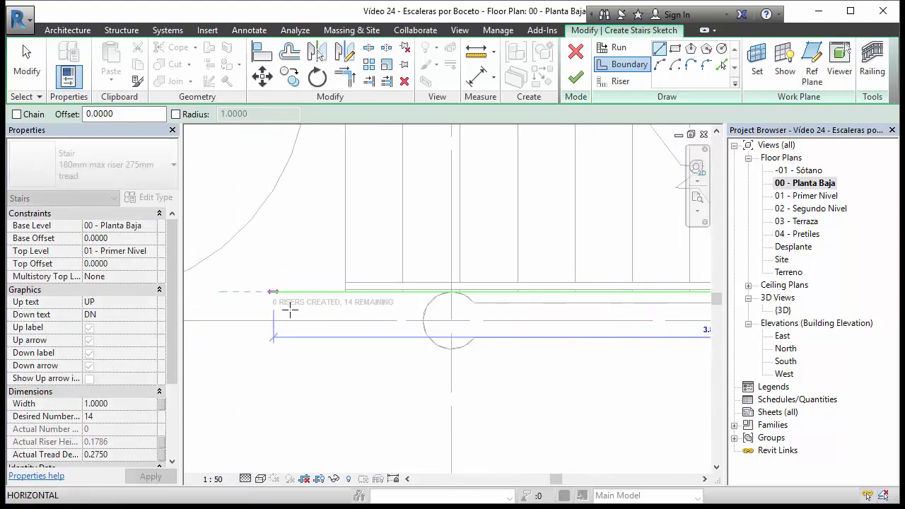
{"action": "scroll", "coordinate": [290, 309], "scroll_direction": "up", "scroll_amount": 3}
{"action": "scroll", "coordinate": [297, 300], "scroll_direction": "up", "scroll_amount": 3}
{"action": "left_click", "coordinate": [309, 267]}
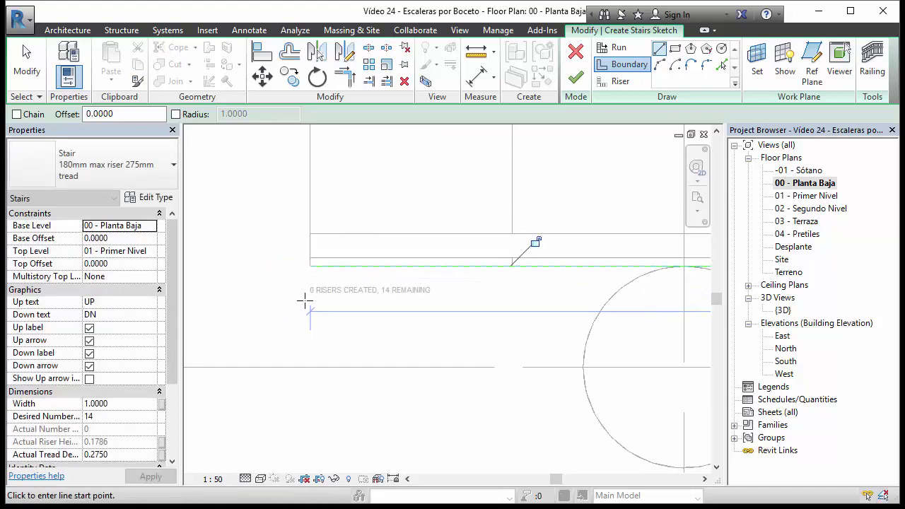
{"action": "scroll", "coordinate": [305, 301], "scroll_direction": "down", "scroll_amount": 3}
{"action": "middle_click_drag", "start_coordinate": [384, 256], "coordinate": [367, 317]}
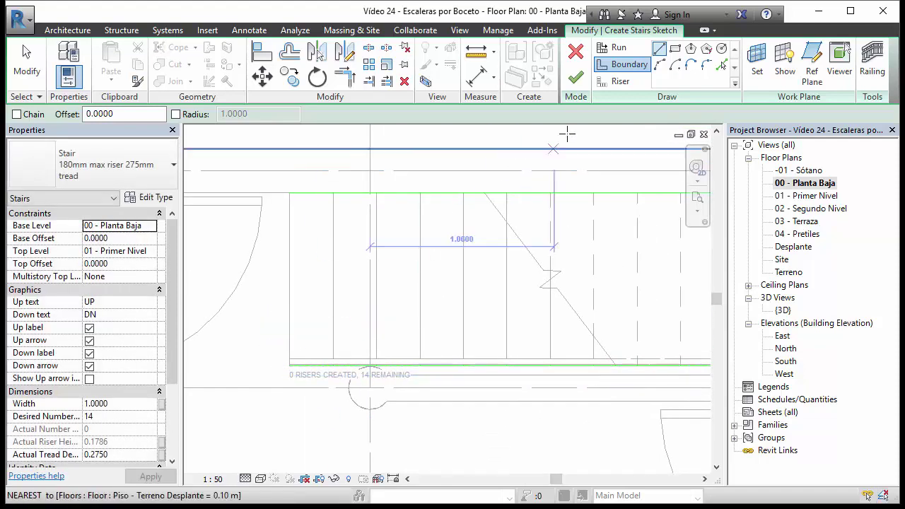
{"action": "key", "text": "Escape"}
{"action": "key", "text": "Escape"}
{"action": "left_click", "coordinate": [618, 83]}
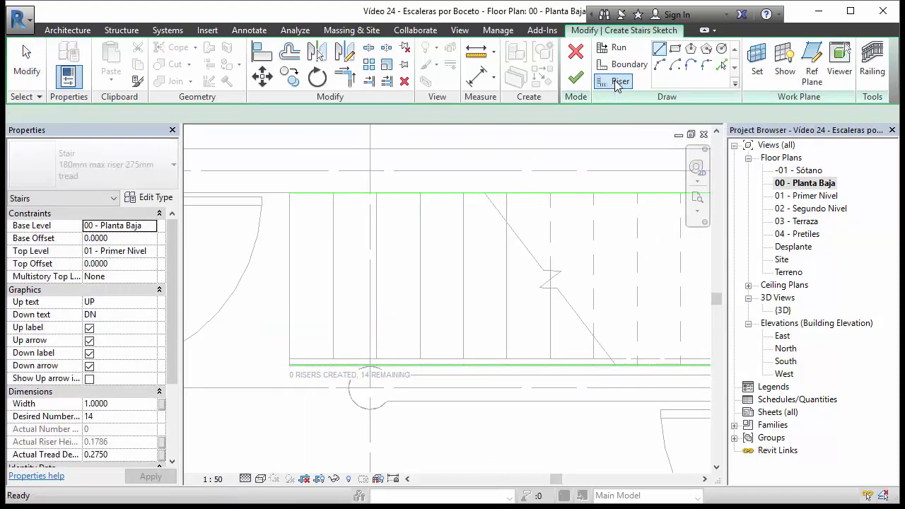
Draw the first riser line across the stair width at the boundary's end
{"action": "left_click", "coordinate": [293, 191]}
{"action": "scroll", "coordinate": [294, 378], "scroll_direction": "up", "scroll_amount": 3}
{"action": "left_click", "coordinate": [313, 364]}
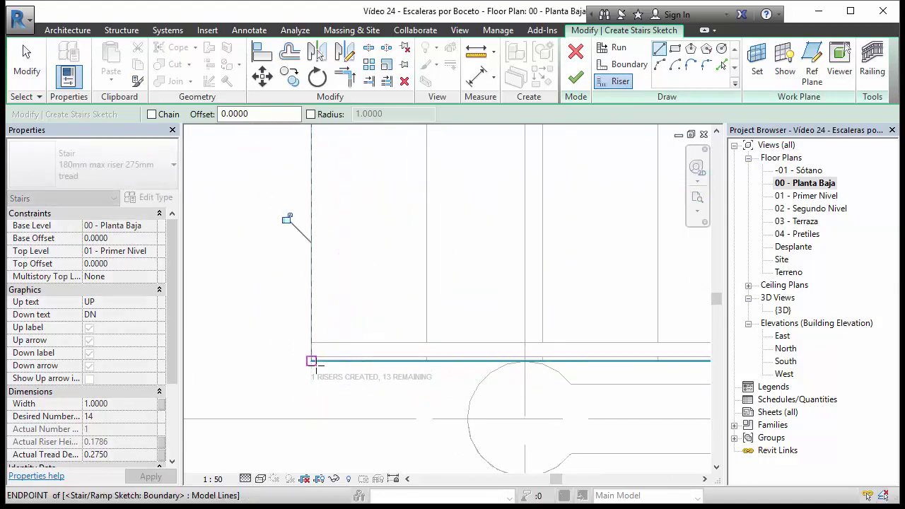
{"action": "scroll", "coordinate": [376, 286], "scroll_direction": "up", "scroll_amount": 3}
{"action": "key", "text": "Escape"}
{"action": "key", "text": "Escape"}
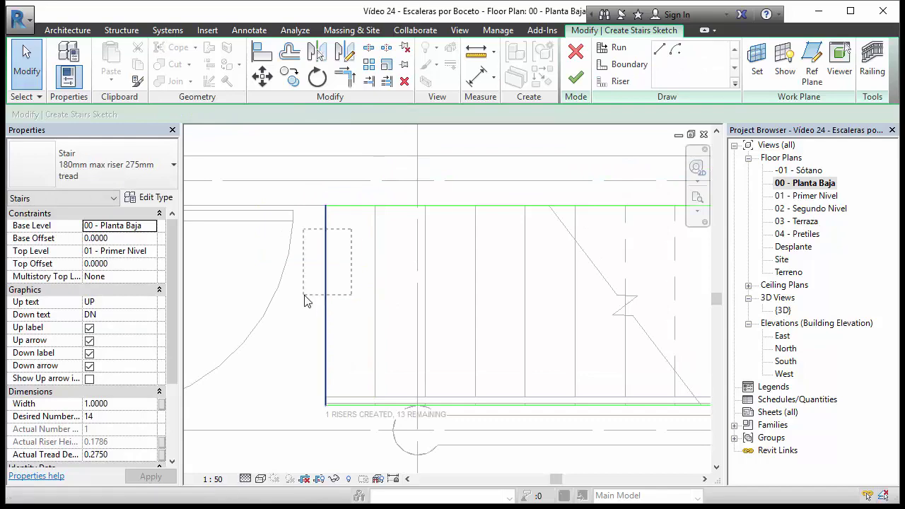
Copy that riser with Multiple at 0.2500 spacing to place risers two through six
{"action": "left_click_drag", "start_coordinate": [304, 295], "coordinate": [305, 296]}
{"action": "left_click", "coordinate": [291, 78]}
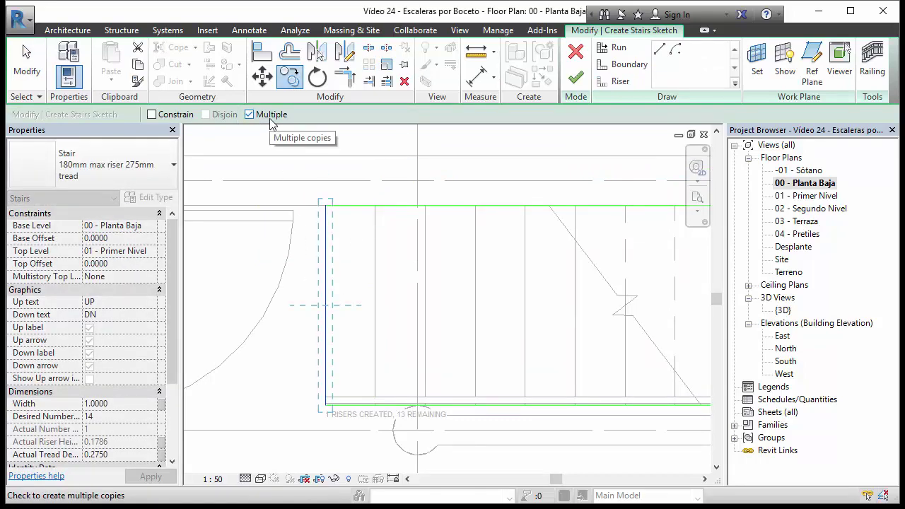
{"action": "middle_click_drag", "start_coordinate": [325, 207], "coordinate": [268, 214]}
{"action": "left_click", "coordinate": [268, 214]}
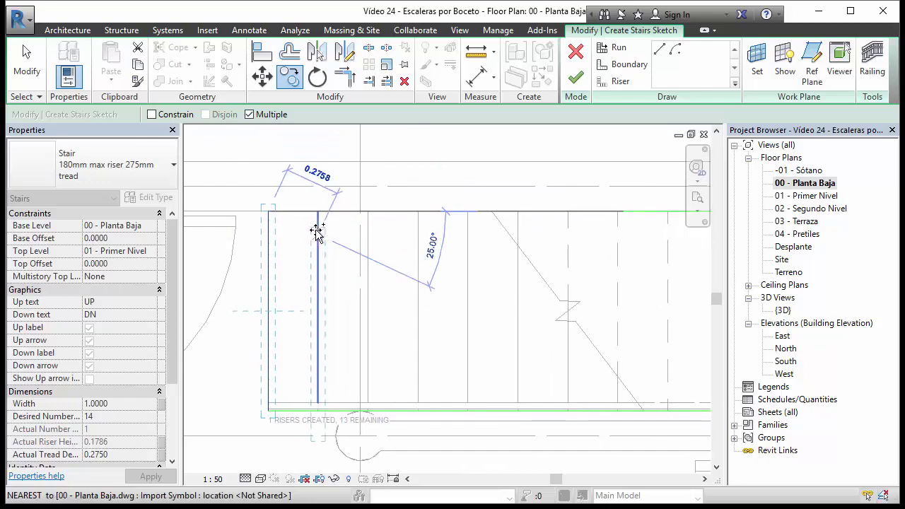
{"action": "left_click", "coordinate": [317, 210]}
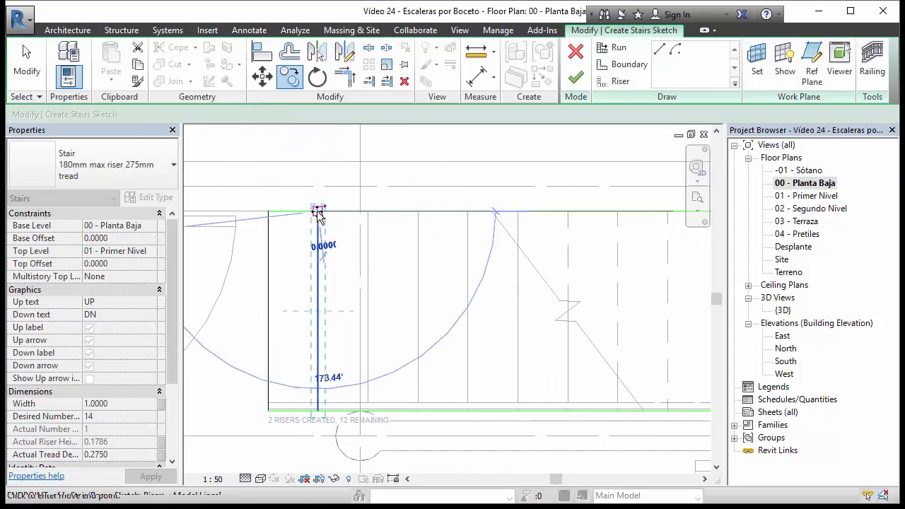
{"action": "left_click", "coordinate": [368, 211]}
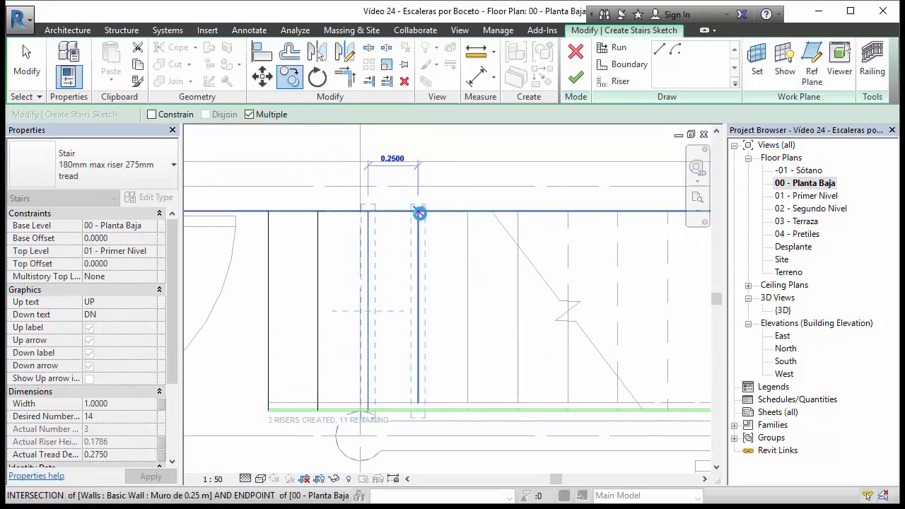
{"action": "left_click", "coordinate": [419, 212]}
{"action": "left_click", "coordinate": [468, 211]}
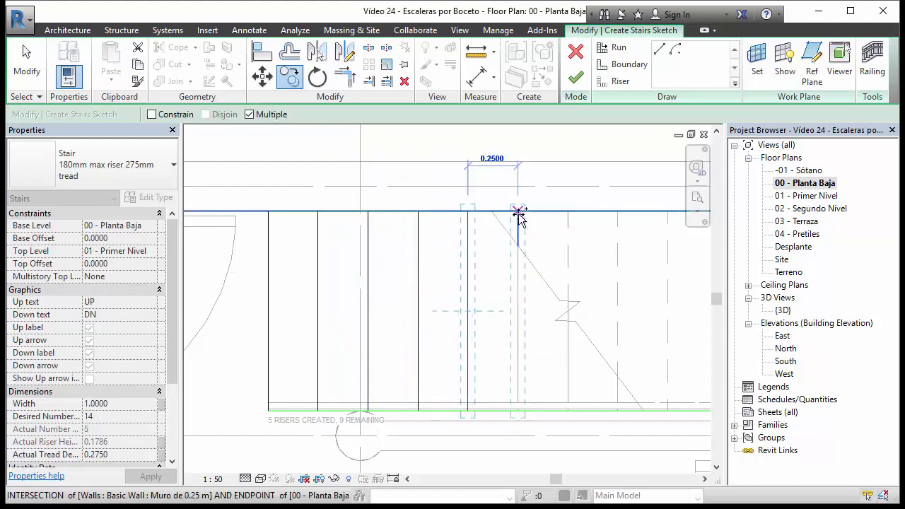
{"action": "left_click", "coordinate": [518, 211]}
Keep copying at 0.2500 intervals to place risers seven through fourteen
{"action": "middle_click_drag", "start_coordinate": [519, 212], "coordinate": [381, 212]}
{"action": "left_click", "coordinate": [432, 212]}
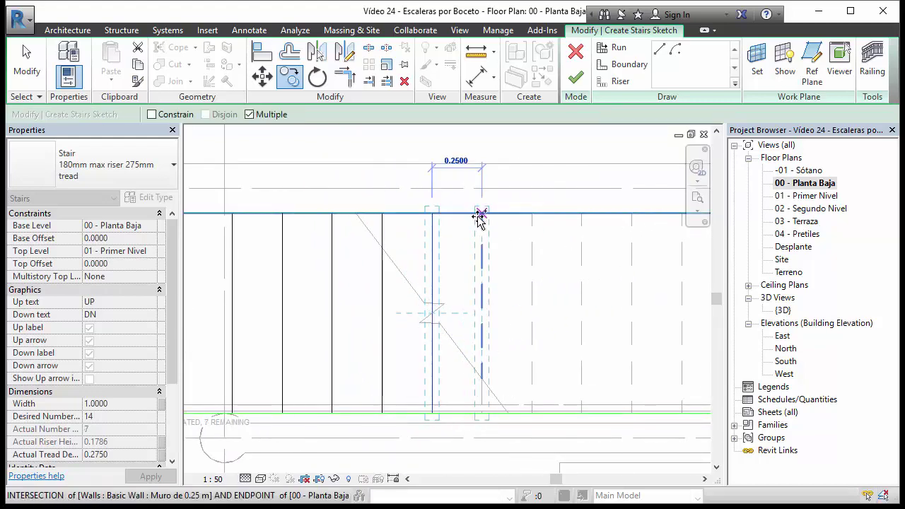
{"action": "left_click", "coordinate": [480, 212]}
{"action": "left_click", "coordinate": [530, 217]}
{"action": "middle_click_drag", "start_coordinate": [547, 260], "coordinate": [404, 229]}
{"action": "left_click", "coordinate": [410, 205]}
{"action": "left_click", "coordinate": [462, 206]}
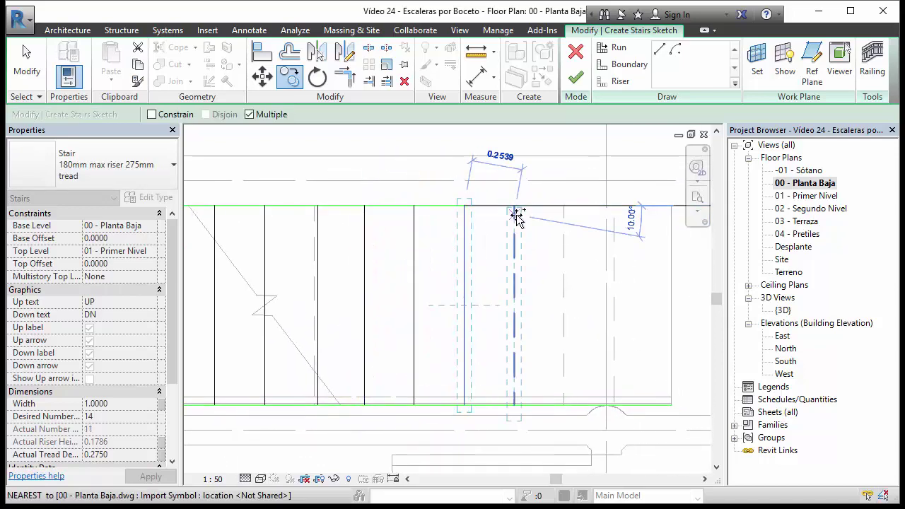
{"action": "left_click", "coordinate": [514, 212]}
{"action": "left_click", "coordinate": [564, 207]}
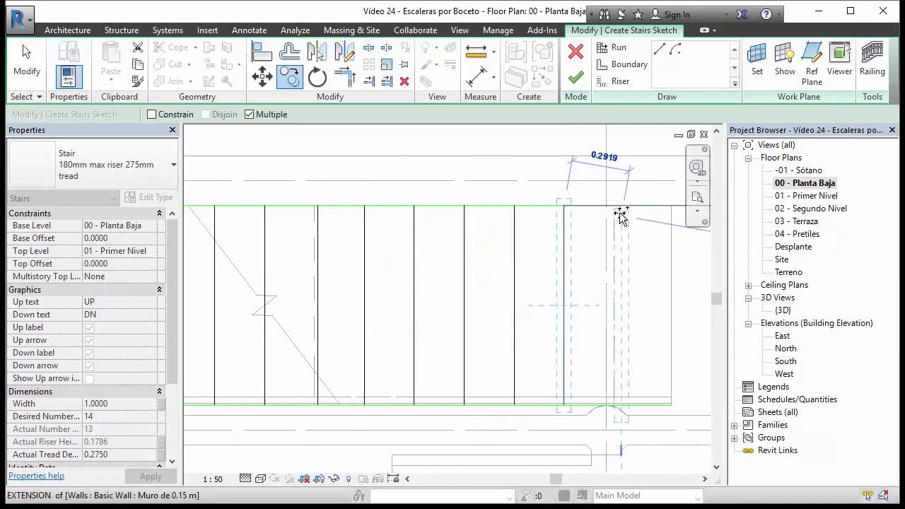
{"action": "scroll", "coordinate": [618, 209], "scroll_direction": "up", "scroll_amount": 2}
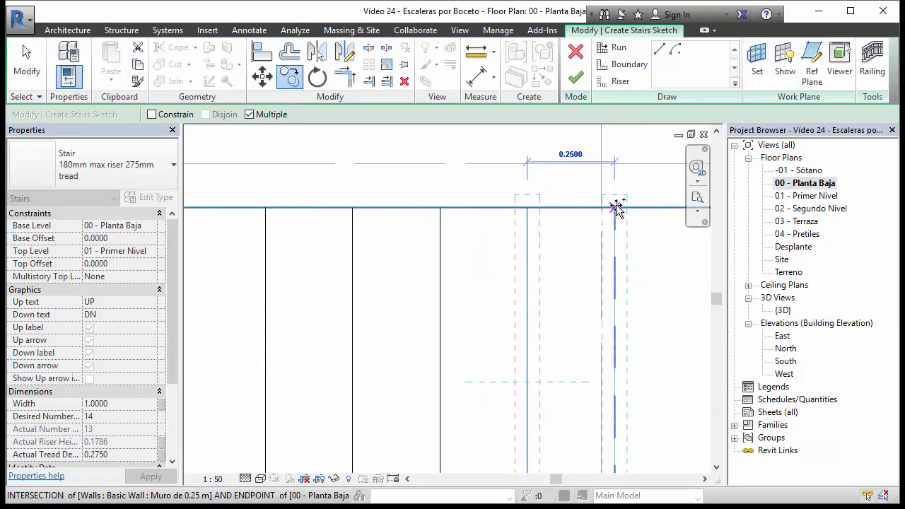
{"action": "left_click", "coordinate": [617, 206]}
{"action": "scroll", "coordinate": [637, 191], "scroll_direction": "down", "scroll_amount": 4}
{"action": "scroll", "coordinate": [505, 227], "scroll_direction": "up", "scroll_amount": 2}
Move the unevenly spaced riser so it sits at 0.2500 spacing
{"action": "scroll", "coordinate": [477, 228], "scroll_direction": "up", "scroll_amount": 1}
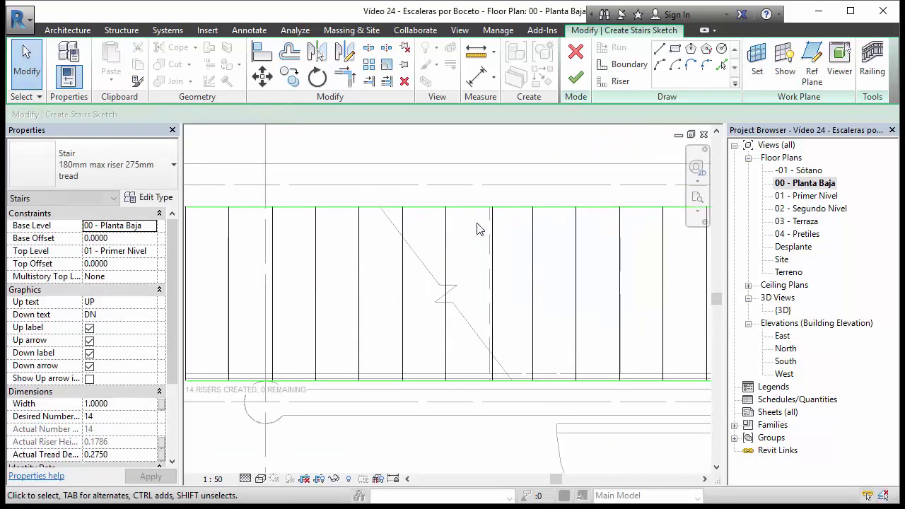
{"action": "scroll", "coordinate": [488, 226], "scroll_direction": "up", "scroll_amount": 1}
{"action": "scroll", "coordinate": [505, 219], "scroll_direction": "up", "scroll_amount": 1}
{"action": "scroll", "coordinate": [509, 212], "scroll_direction": "up", "scroll_amount": 1}
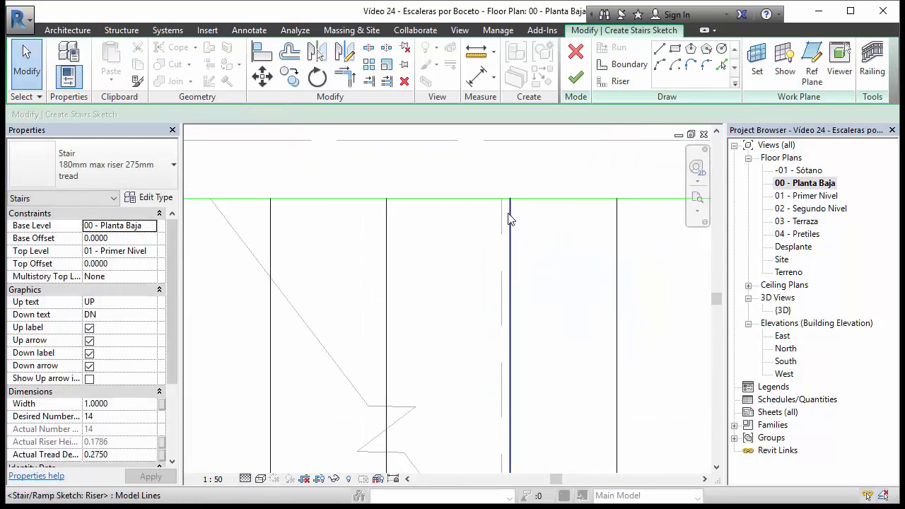
{"action": "scroll", "coordinate": [510, 202], "scroll_direction": "up", "scroll_amount": 2}
{"action": "left_click", "coordinate": [512, 226]}
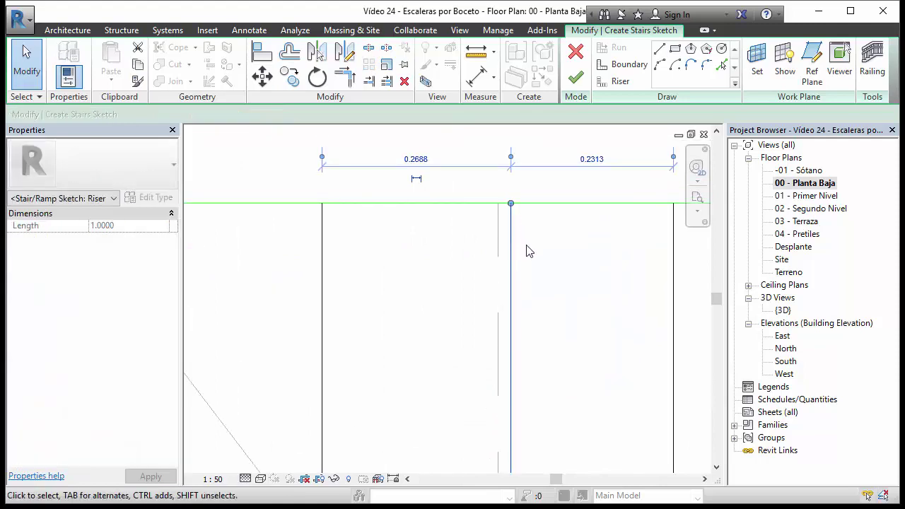
{"action": "left_click", "coordinate": [261, 75]}
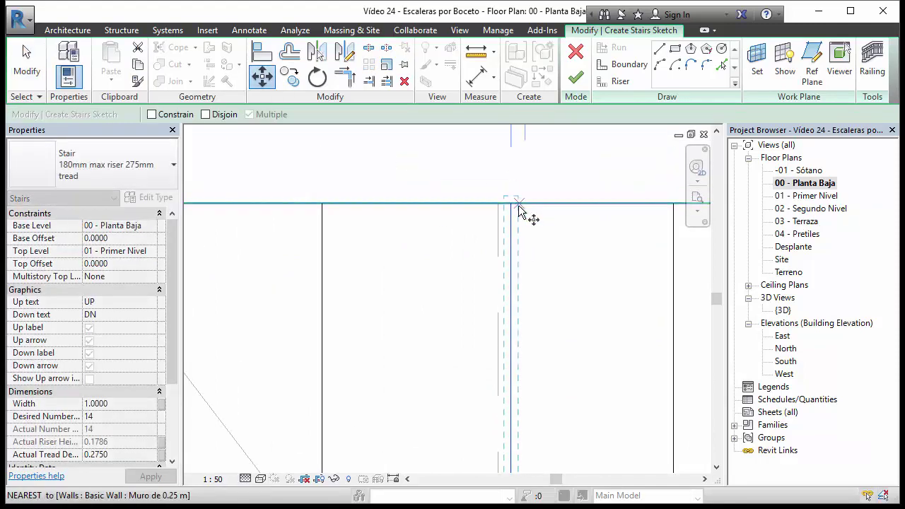
{"action": "left_click", "coordinate": [525, 212]}
{"action": "left_click", "coordinate": [499, 202]}
{"action": "scroll", "coordinate": [414, 246], "scroll_direction": "down", "scroll_amount": 3}
{"action": "scroll", "coordinate": [413, 246], "scroll_direction": "down", "scroll_amount": 2}
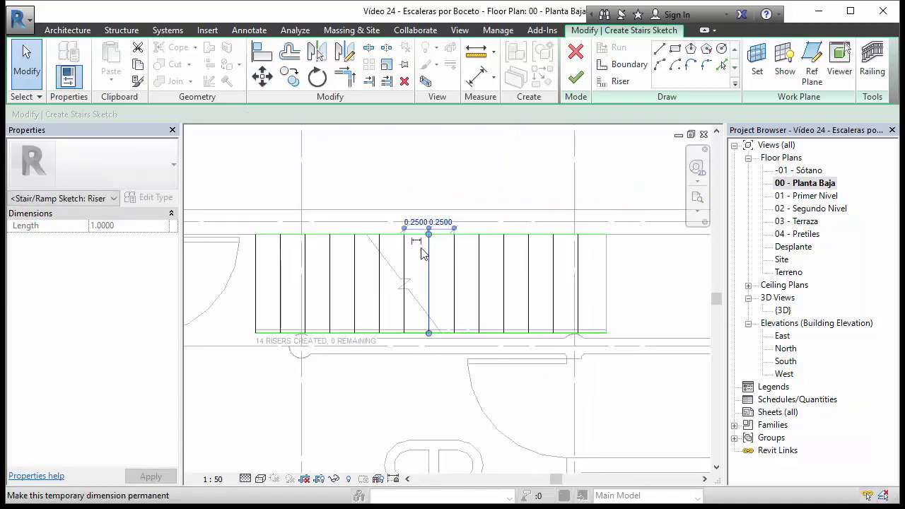
{"action": "scroll", "coordinate": [531, 299], "scroll_direction": "down", "scroll_amount": 2}
{"action": "scroll", "coordinate": [511, 253], "scroll_direction": "up", "scroll_amount": 3}
{"action": "key", "text": "Escape"}
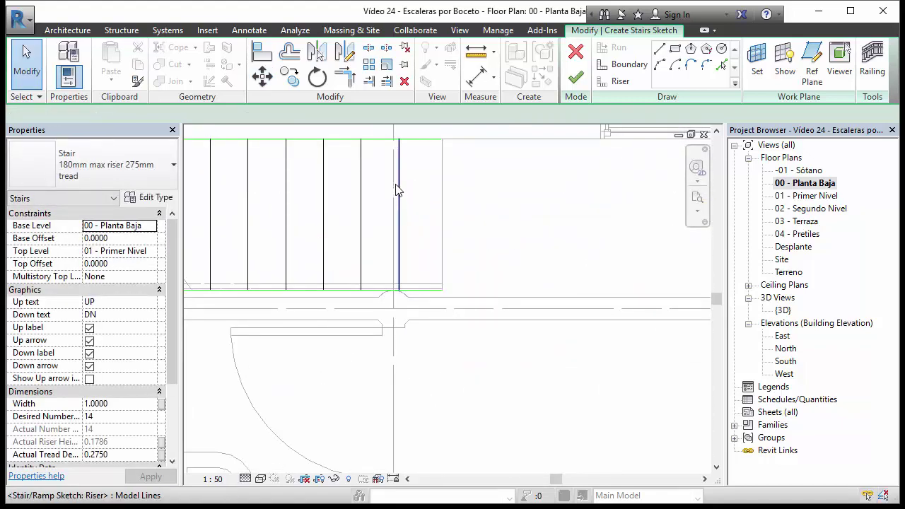
Copy the last riser 0.2500 to add an extra riser at the stair's far end
{"action": "left_click", "coordinate": [399, 191]}
{"action": "scroll", "coordinate": [404, 187], "scroll_direction": "up", "scroll_amount": 1}
{"action": "scroll", "coordinate": [404, 198], "scroll_direction": "up", "scroll_amount": 2}
{"action": "left_click", "coordinate": [289, 76]}
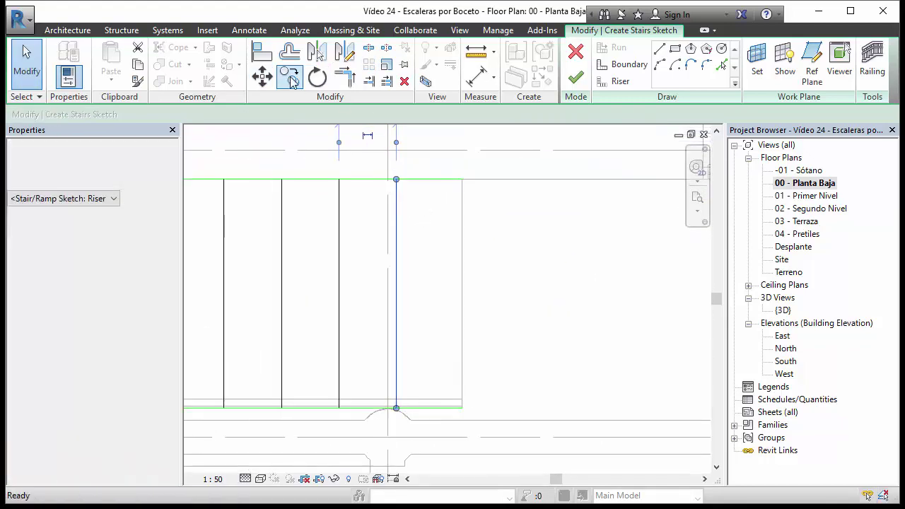
{"action": "scroll", "coordinate": [414, 188], "scroll_direction": "up", "scroll_amount": 2}
{"action": "left_click", "coordinate": [483, 177]}
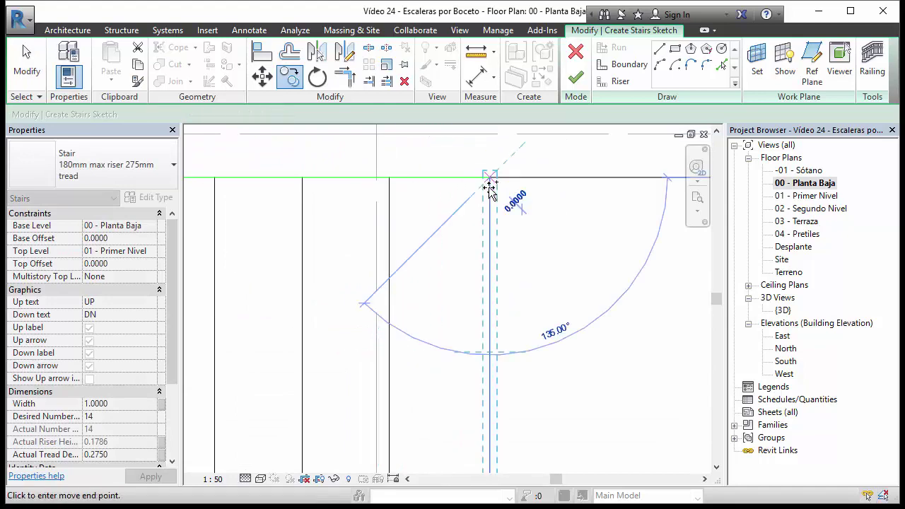
{"action": "scroll", "coordinate": [545, 242], "scroll_direction": "down", "scroll_amount": 3}
{"action": "left_click", "coordinate": [559, 261]}
{"action": "key", "text": "Escape"}
{"action": "key", "text": "Escape"}
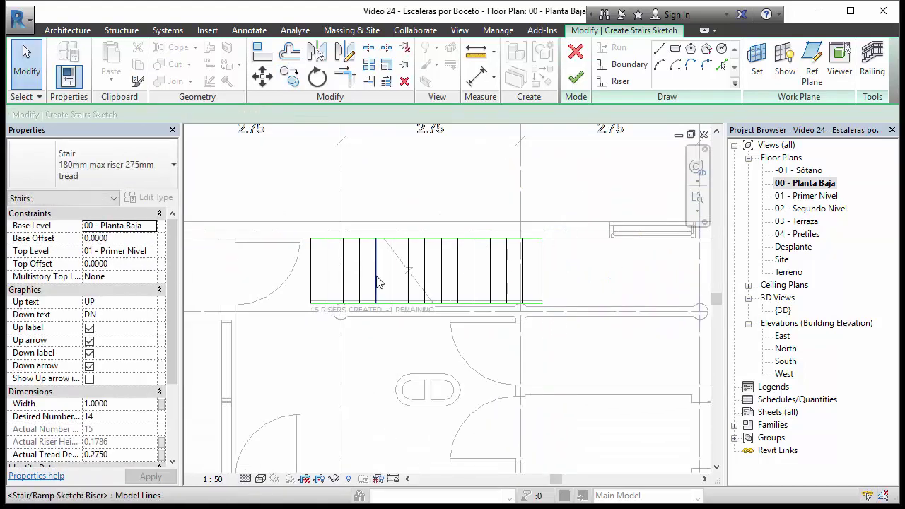
{"action": "scroll", "coordinate": [376, 278], "scroll_direction": "up", "scroll_amount": 2}
{"action": "scroll", "coordinate": [422, 323], "scroll_direction": "up", "scroll_amount": 1}
{"action": "middle_click_drag", "start_coordinate": [418, 287], "coordinate": [436, 308]}
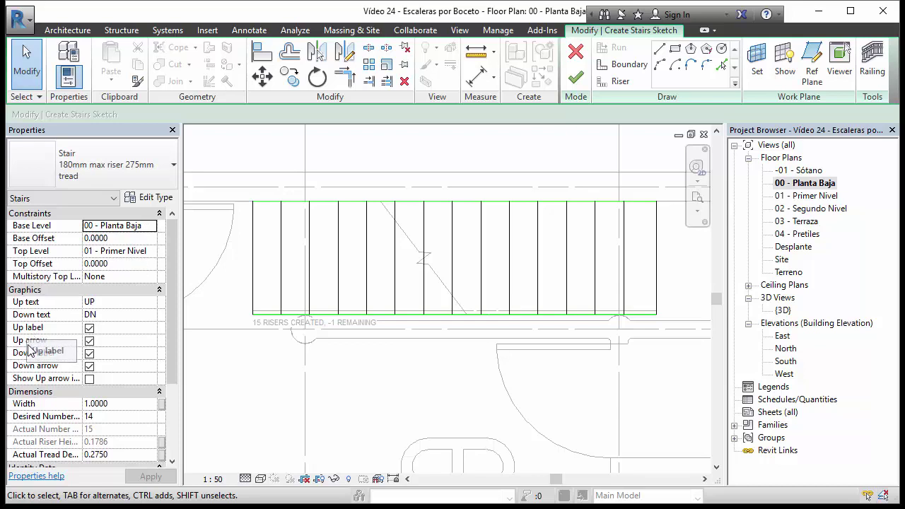
Uncheck Up label, Up arrow, Down label and Down arrow, then finish the stair sketch
{"action": "left_click", "coordinate": [88, 366]}
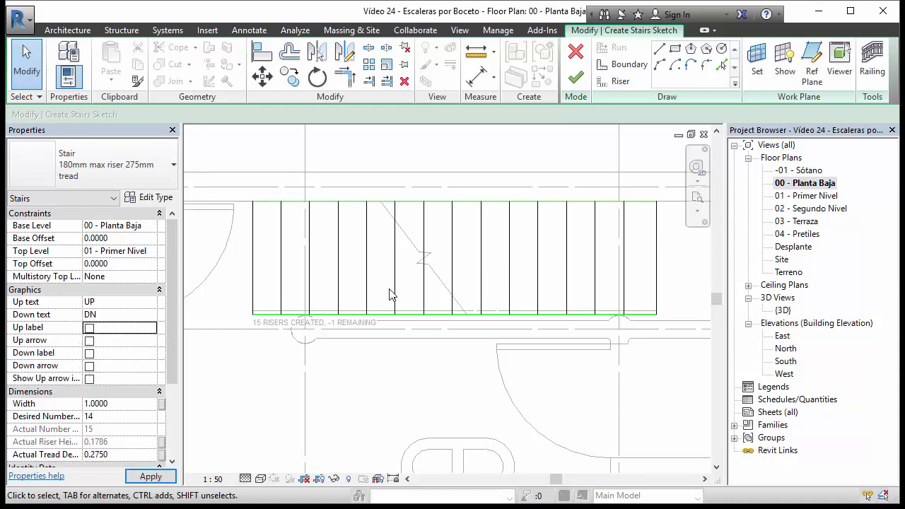
{"action": "scroll", "coordinate": [392, 295], "scroll_direction": "down", "scroll_amount": 1}
{"action": "scroll", "coordinate": [389, 248], "scroll_direction": "down", "scroll_amount": 1}
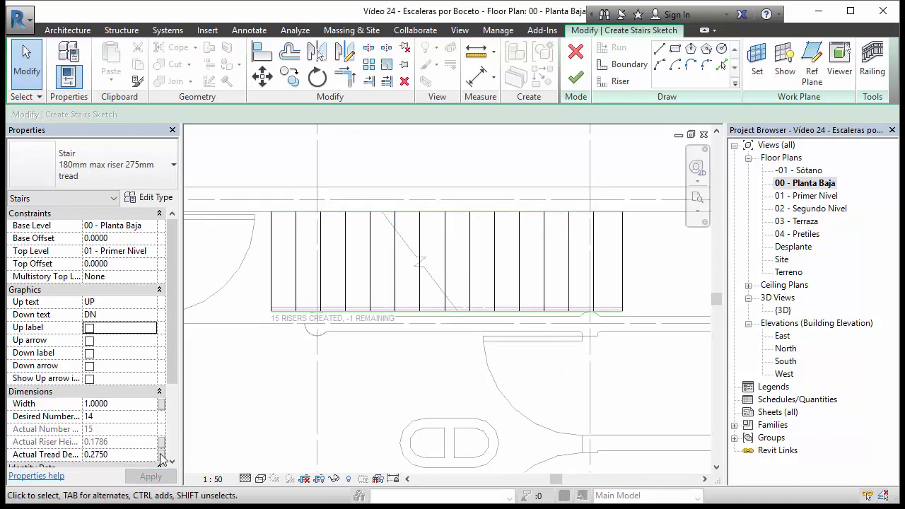
{"action": "left_click", "coordinate": [576, 78]}
Deselect the stair and open the default {3D} view of the building
{"action": "left_click", "coordinate": [654, 272]}
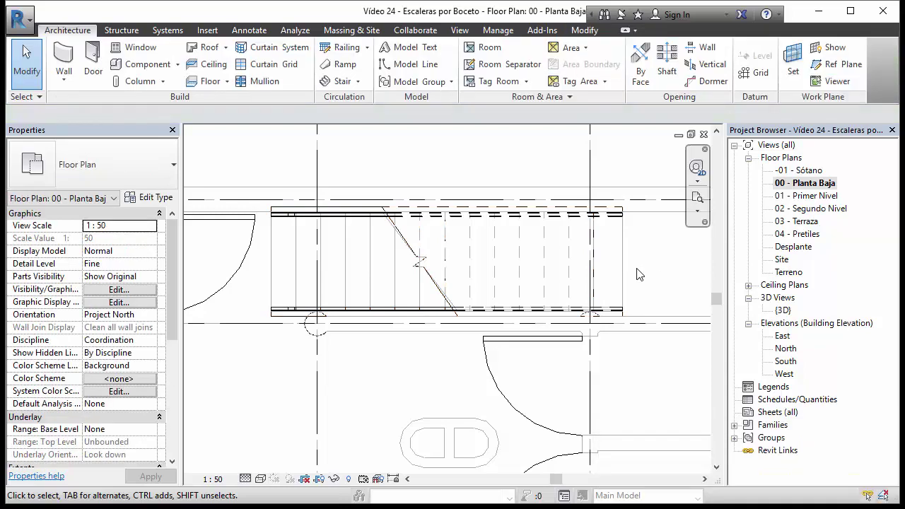
{"action": "middle_click_drag", "start_coordinate": [654, 272], "coordinate": [623, 233]}
{"action": "scroll", "coordinate": [453, 269], "scroll_direction": "down", "scroll_amount": 1}
{"action": "scroll", "coordinate": [451, 274], "scroll_direction": "up", "scroll_amount": 1}
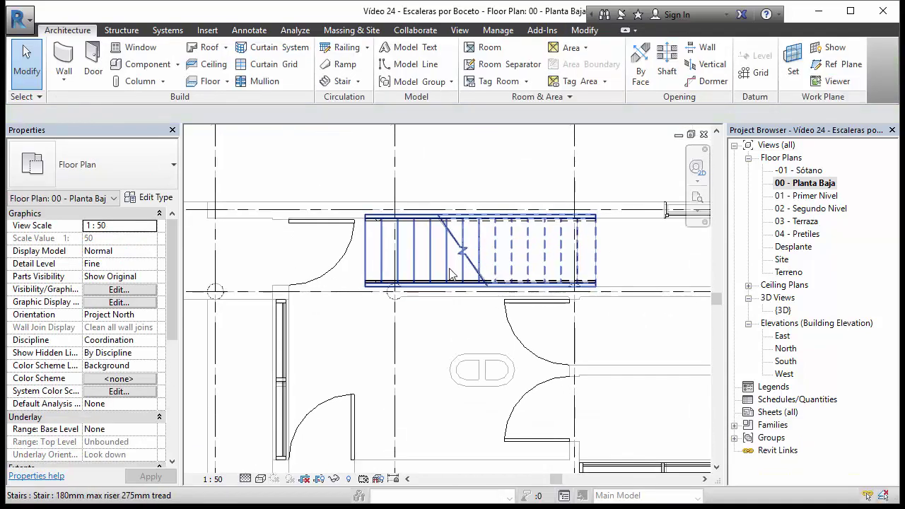
{"action": "left_click", "coordinate": [460, 30]}
{"action": "left_click", "coordinate": [410, 57]}
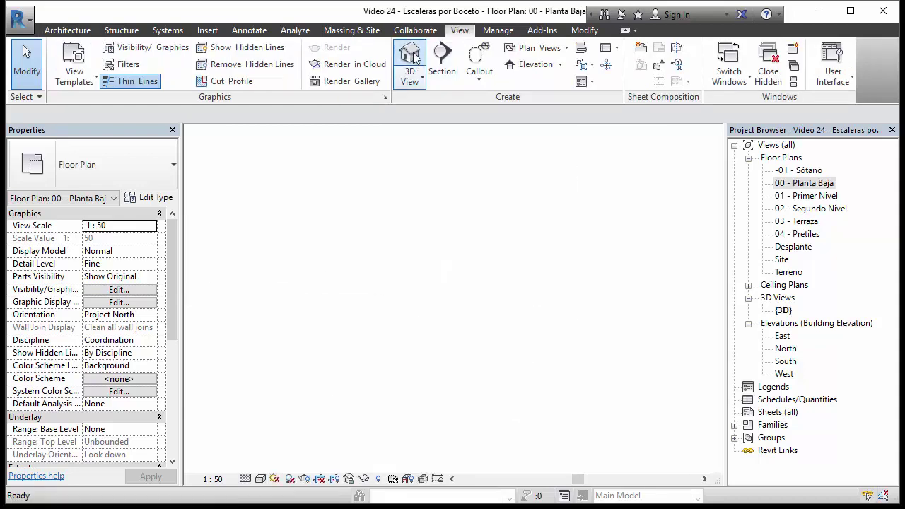
{"action": "middle_click_drag", "start_coordinate": [519, 401], "coordinate": [450, 334], "text": "shift"}
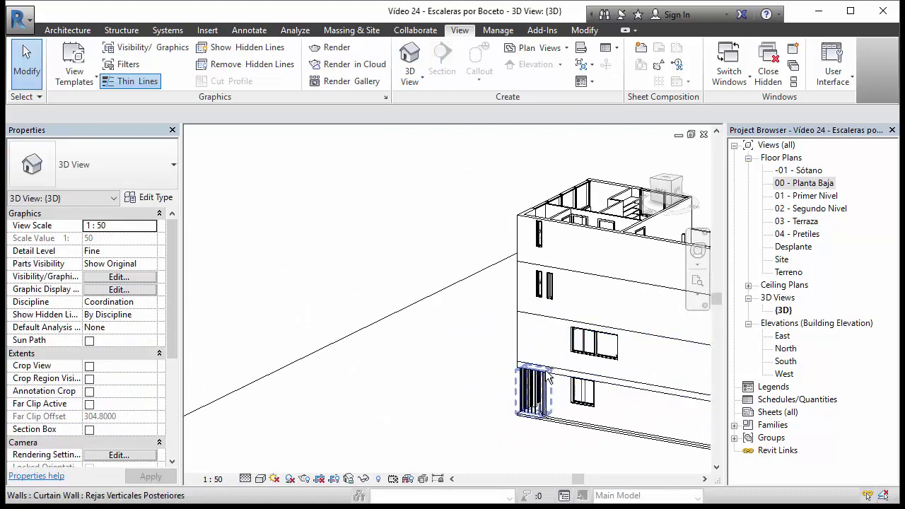
Hide the ground-floor exterior wall in front of the stair in the 3D view
{"action": "scroll", "coordinate": [449, 333], "scroll_direction": "up", "scroll_amount": 3}
{"action": "middle_click_drag", "start_coordinate": [478, 280], "coordinate": [498, 322]}
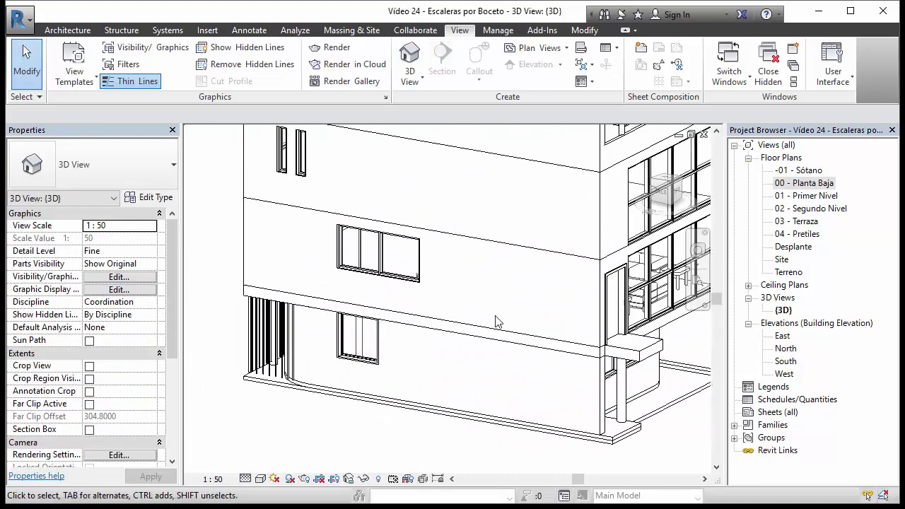
{"action": "left_click", "coordinate": [497, 251]}
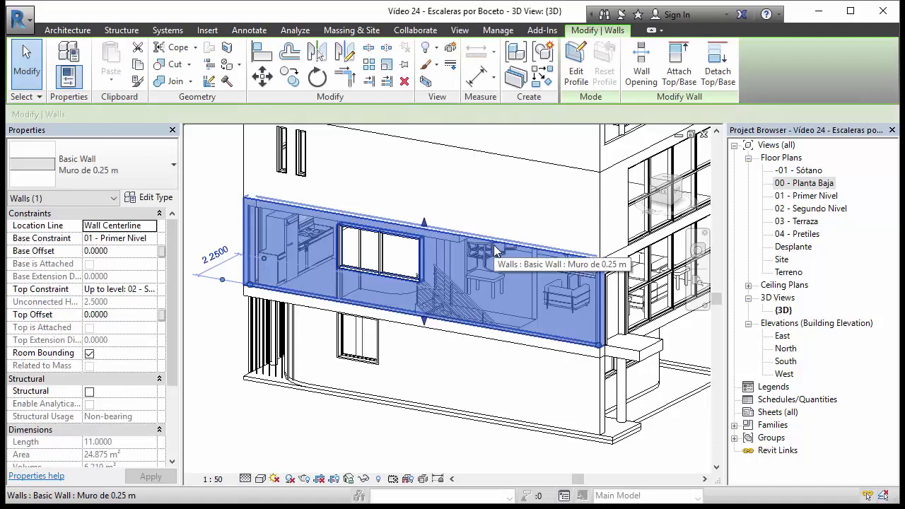
{"action": "middle_click_drag", "start_coordinate": [488, 287], "coordinate": [427, 333]}
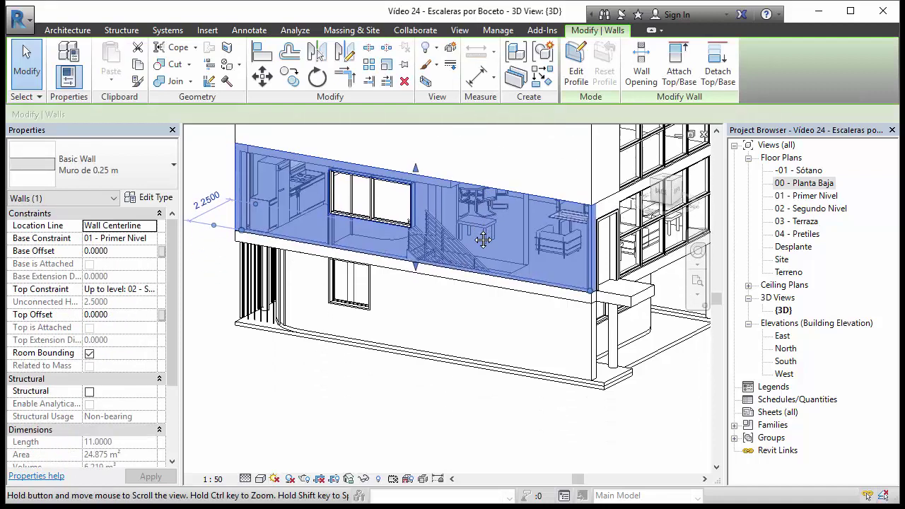
{"action": "scroll", "coordinate": [427, 333], "scroll_direction": "up", "scroll_amount": 2}
{"action": "scroll", "coordinate": [427, 322], "scroll_direction": "down", "scroll_amount": 2}
{"action": "left_click", "coordinate": [444, 280]}
{"action": "scroll", "coordinate": [444, 282], "scroll_direction": "down", "scroll_amount": 3}
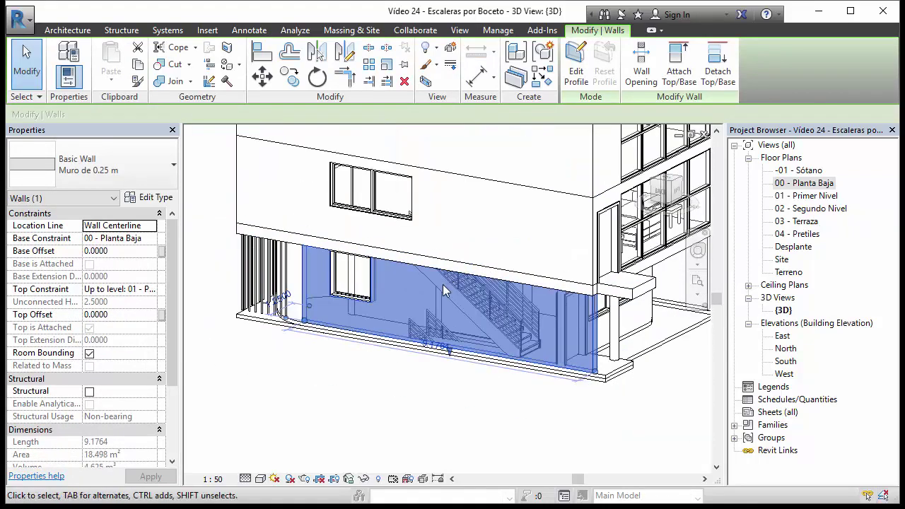
{"action": "right_click", "coordinate": [445, 288]}
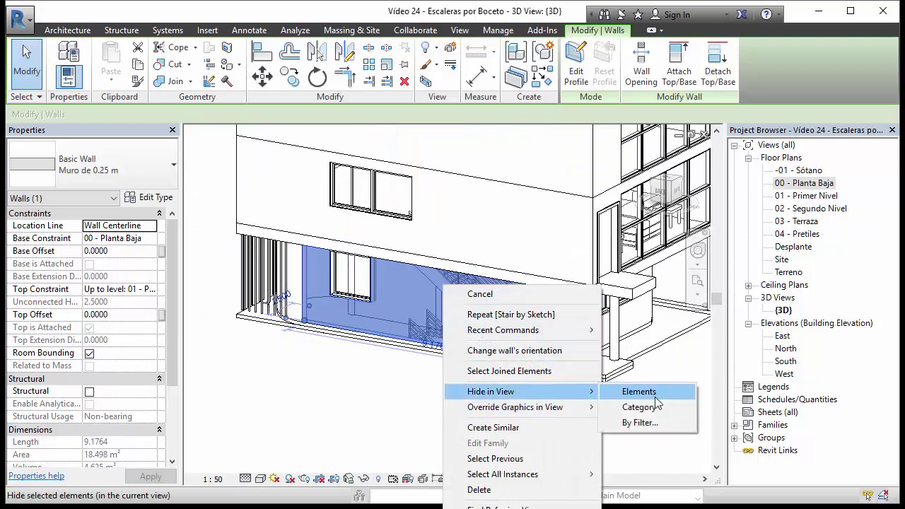
{"action": "left_click", "coordinate": [637, 391]}
Hide the upper floor's exterior wall in the 3D view as well
{"action": "scroll", "coordinate": [582, 377], "scroll_direction": "up", "scroll_amount": 3}
{"action": "mouse_move", "coordinate": [495, 268]}
{"action": "middle_mouse_down", "text": "shift"}
{"action": "mouse_move", "coordinate": [520, 286]}
{"action": "mouse_move", "coordinate": [499, 184]}
{"action": "middle_mouse_up", "text": "shift"}
{"action": "left_click", "coordinate": [498, 182]}
{"action": "right_click", "coordinate": [498, 181]}
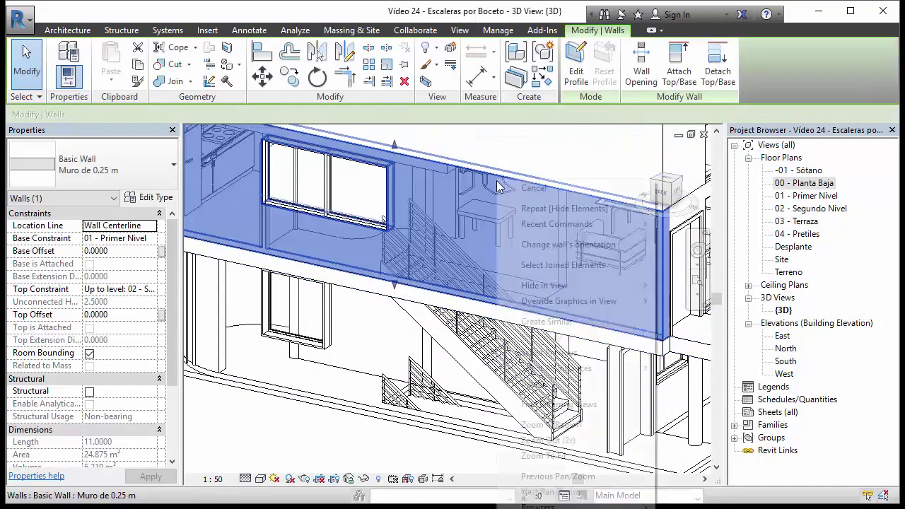
{"action": "mouse_move", "coordinate": [545, 285]}
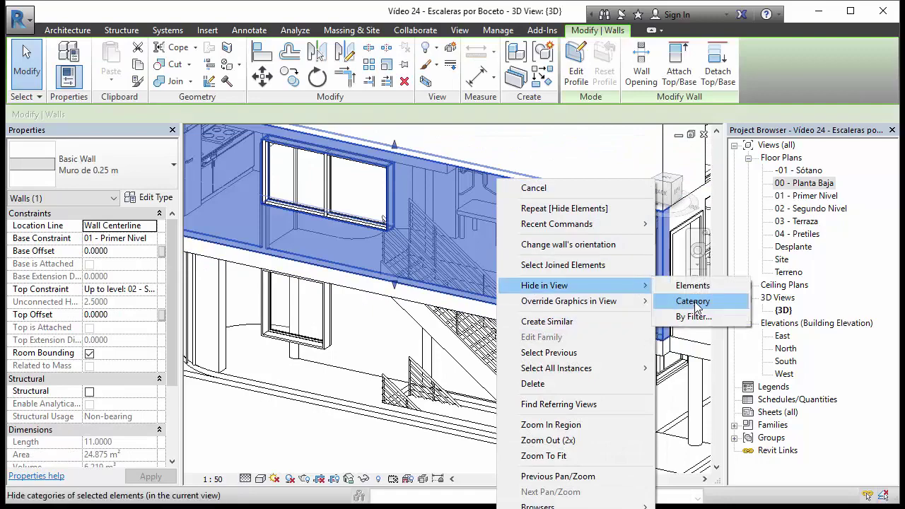
{"action": "left_click", "coordinate": [684, 287]}
Delete the stair's inner and lower railings, then select the stair
{"action": "mouse_move", "coordinate": [368, 212]}
{"action": "middle_mouse_down"}
{"action": "mouse_move", "coordinate": [356, 182]}
{"action": "mouse_move", "coordinate": [283, 178]}
{"action": "mouse_move", "coordinate": [372, 275]}
{"action": "mouse_move", "coordinate": [331, 260]}
{"action": "middle_mouse_up"}
{"action": "left_click", "coordinate": [283, 177]}
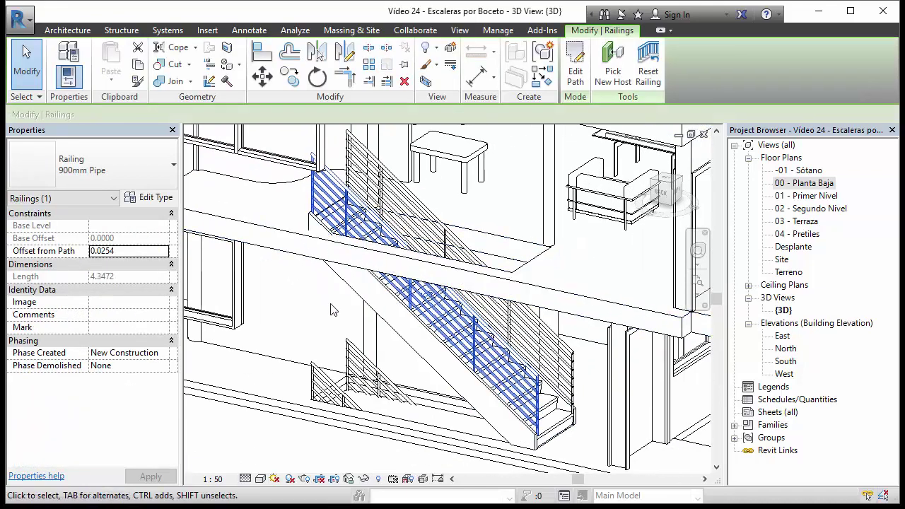
{"action": "key", "text": "Delete"}
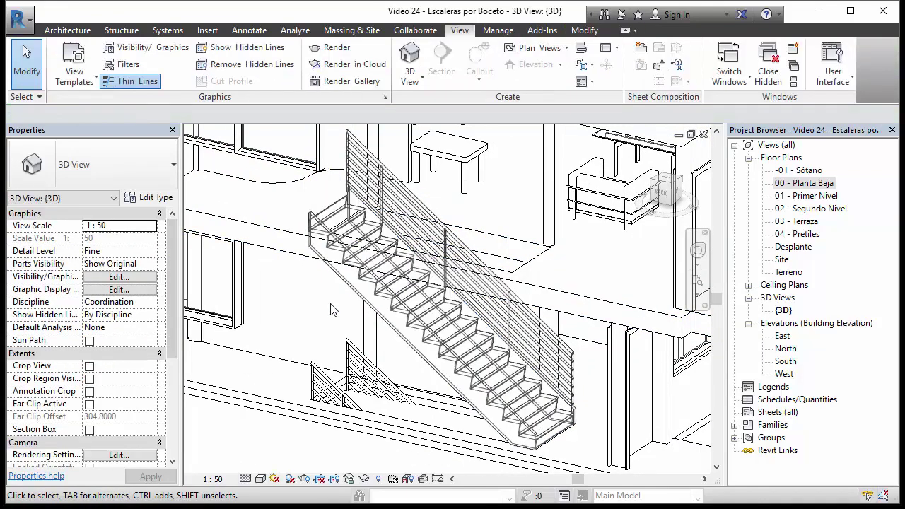
{"action": "scroll", "coordinate": [332, 310], "scroll_direction": "up", "scroll_amount": 3}
{"action": "scroll", "coordinate": [339, 311], "scroll_direction": "up", "scroll_amount": 2}
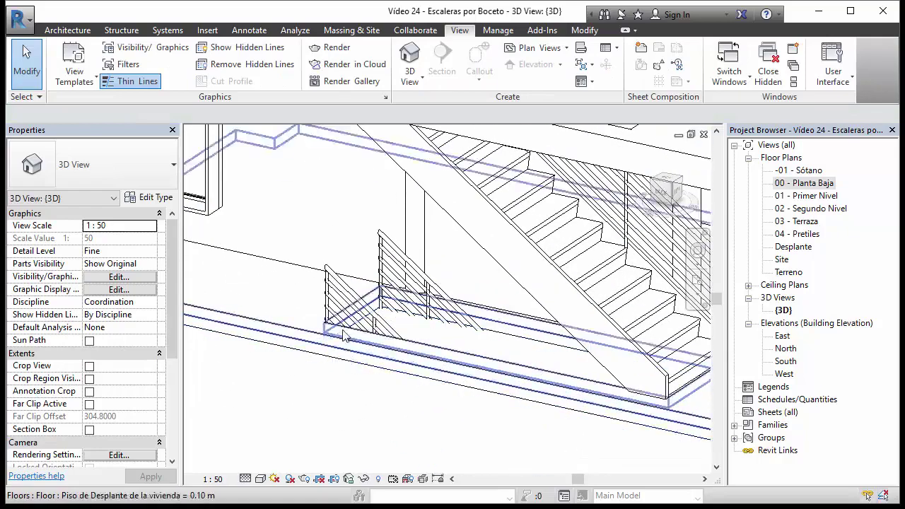
{"action": "left_click", "coordinate": [344, 314]}
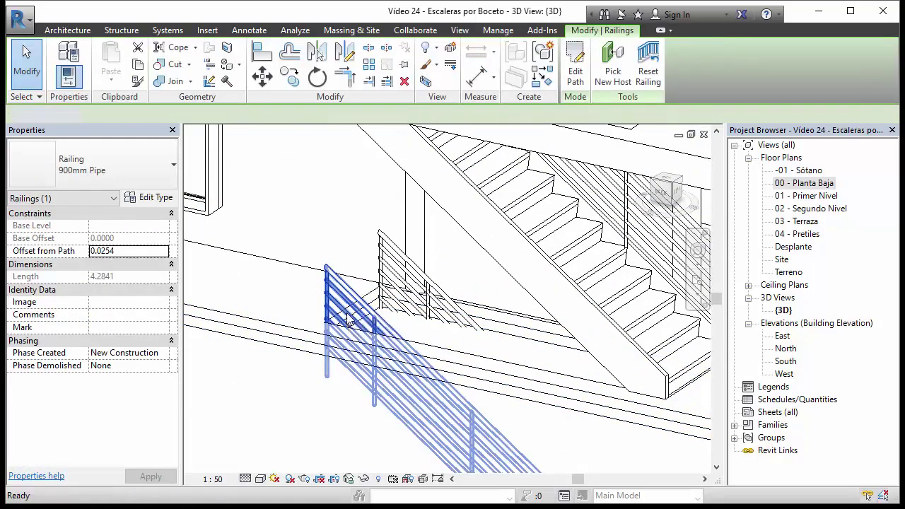
{"action": "key", "text": "Delete"}
{"action": "scroll", "coordinate": [345, 313], "scroll_direction": "down", "scroll_amount": 3}
{"action": "mouse_move", "coordinate": [495, 233]}
{"action": "middle_mouse_down"}
{"action": "mouse_move", "coordinate": [554, 186]}
{"action": "mouse_move", "coordinate": [424, 247]}
{"action": "middle_mouse_up"}
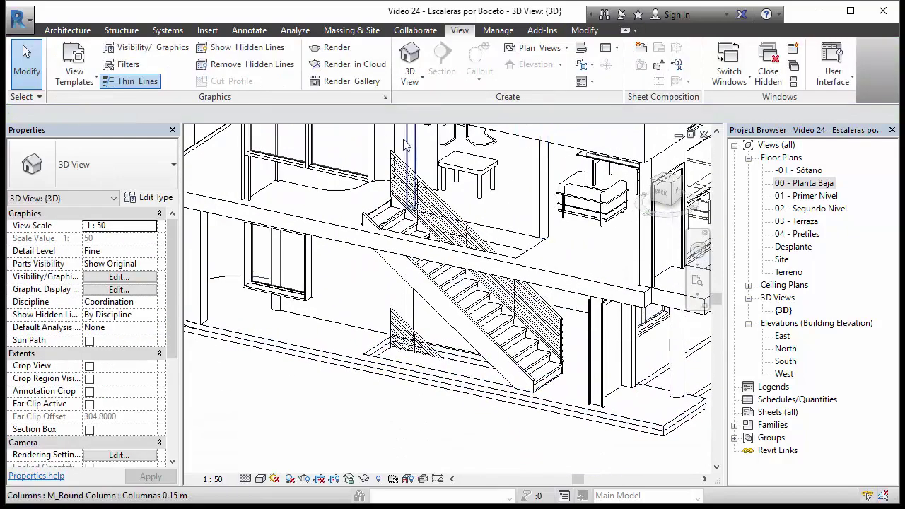
{"action": "scroll", "coordinate": [340, 212], "scroll_direction": "up", "scroll_amount": 2}
{"action": "scroll", "coordinate": [434, 330], "scroll_direction": "up", "scroll_amount": 1}
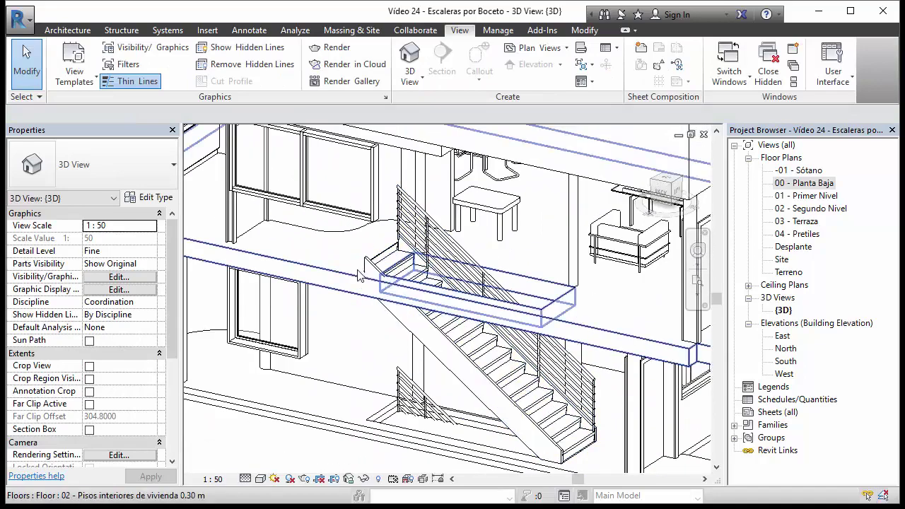
{"action": "middle_click_drag", "start_coordinate": [435, 334], "coordinate": [449, 338]}
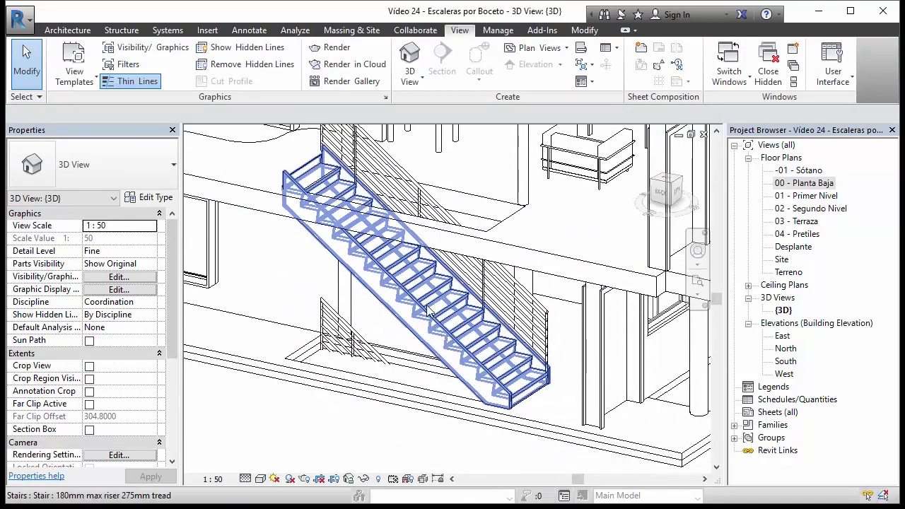
{"action": "left_click", "coordinate": [427, 308]}
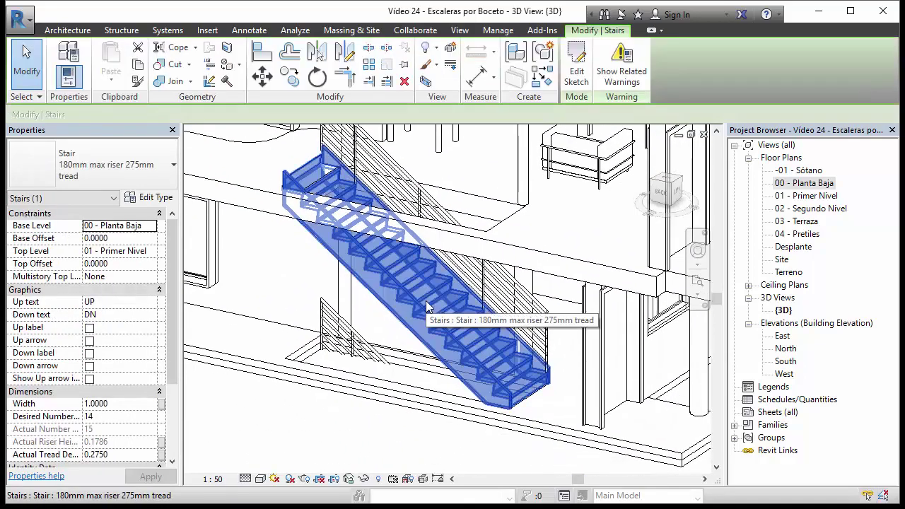
In the stair's Type Properties, set Riser Type to Straight and Right Stringer to None
{"action": "left_click", "coordinate": [157, 201]}
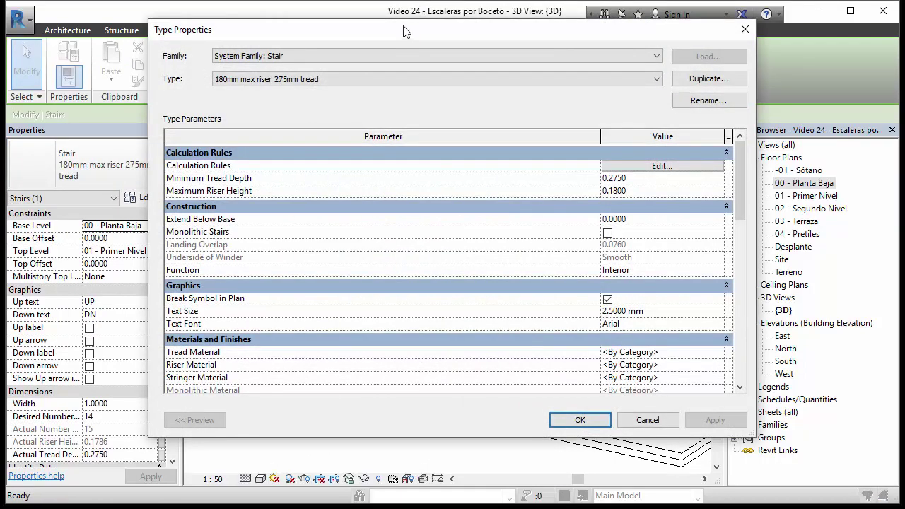
{"action": "left_click_drag", "start_coordinate": [404, 28], "coordinate": [405, 21]}
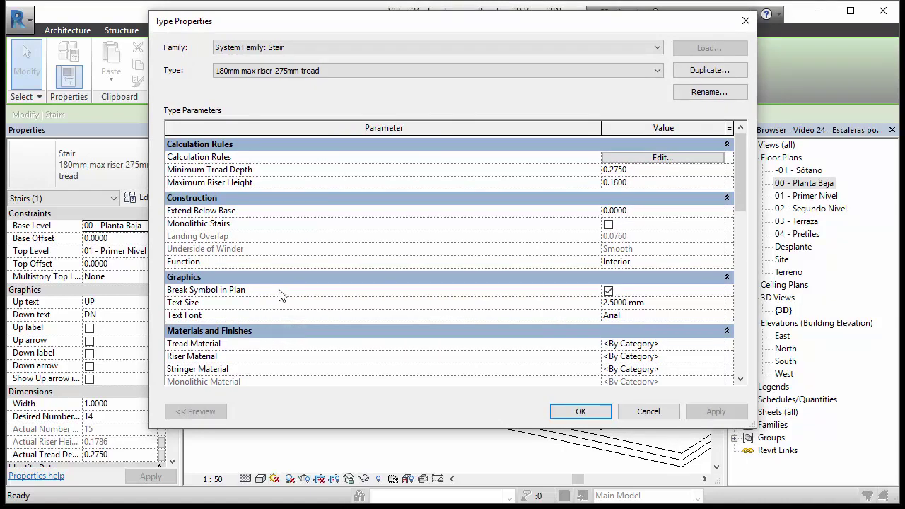
{"action": "scroll", "coordinate": [280, 295], "scroll_direction": "down", "scroll_amount": 3}
{"action": "scroll", "coordinate": [263, 262], "scroll_direction": "down", "scroll_amount": 2}
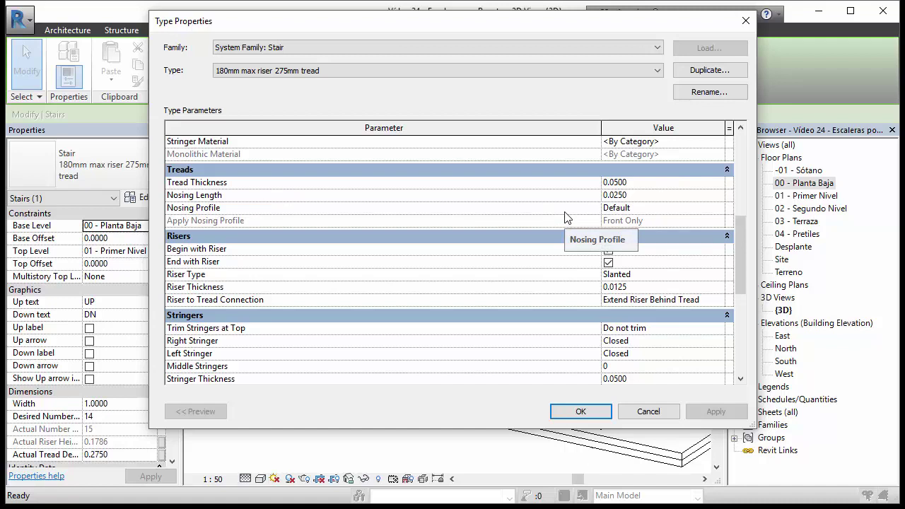
{"action": "scroll", "coordinate": [434, 243], "scroll_direction": "down", "scroll_amount": 3}
{"action": "scroll", "coordinate": [374, 261], "scroll_direction": "down", "scroll_amount": 3}
{"action": "scroll", "coordinate": [373, 260], "scroll_direction": "up", "scroll_amount": 1}
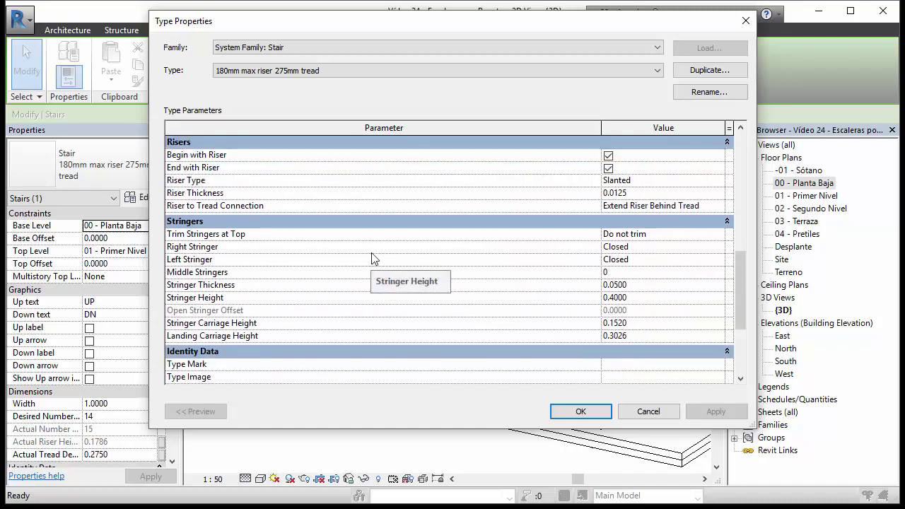
{"action": "left_click", "coordinate": [722, 182]}
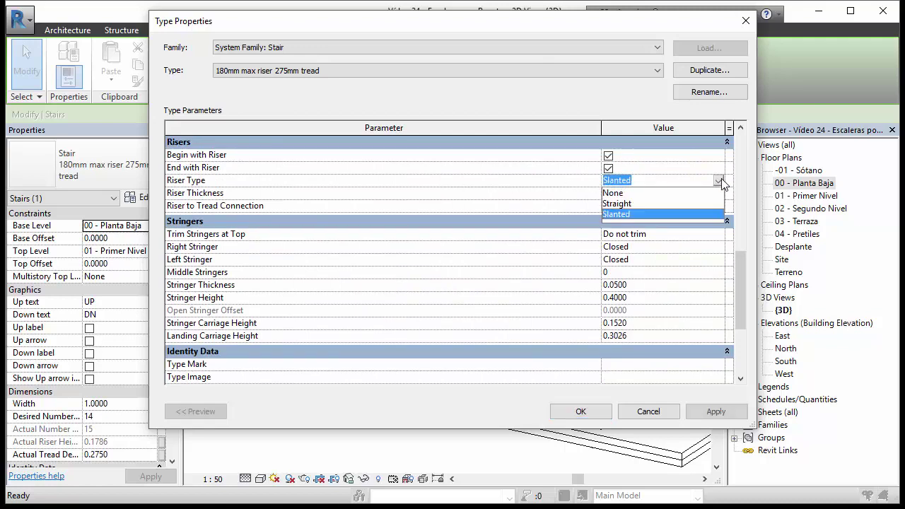
{"action": "left_click", "coordinate": [617, 210]}
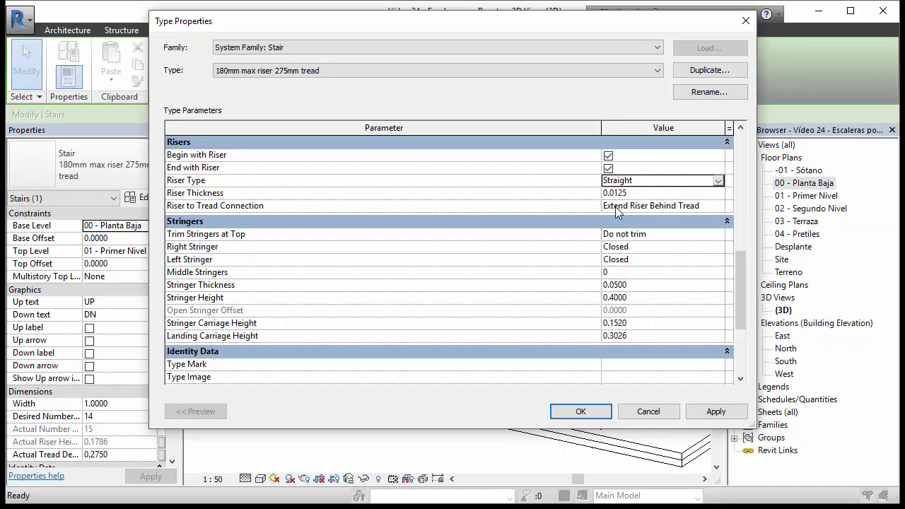
{"action": "left_click", "coordinate": [708, 411]}
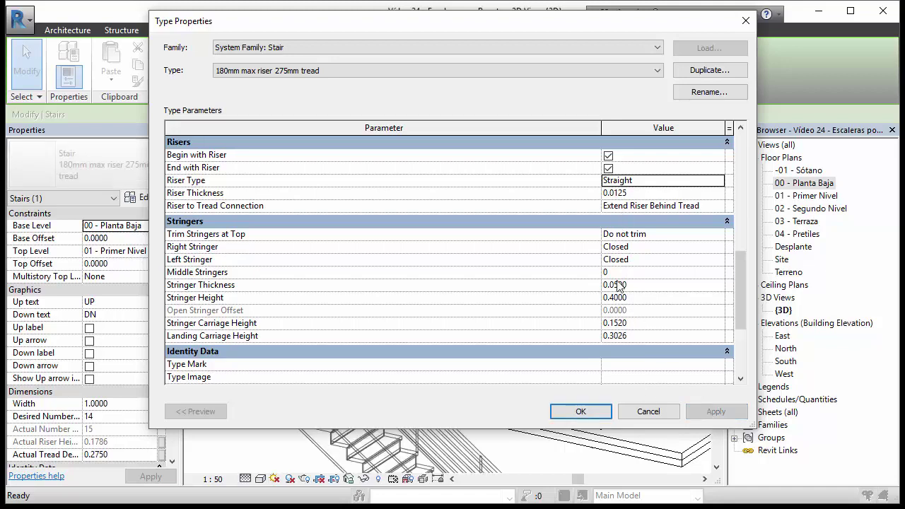
{"action": "mouse_move", "coordinate": [529, 24]}
{"action": "left_mouse_down"}
{"action": "mouse_move", "coordinate": [570, 352]}
{"action": "mouse_move", "coordinate": [545, 50]}
{"action": "mouse_move", "coordinate": [536, 34]}
{"action": "left_mouse_up"}
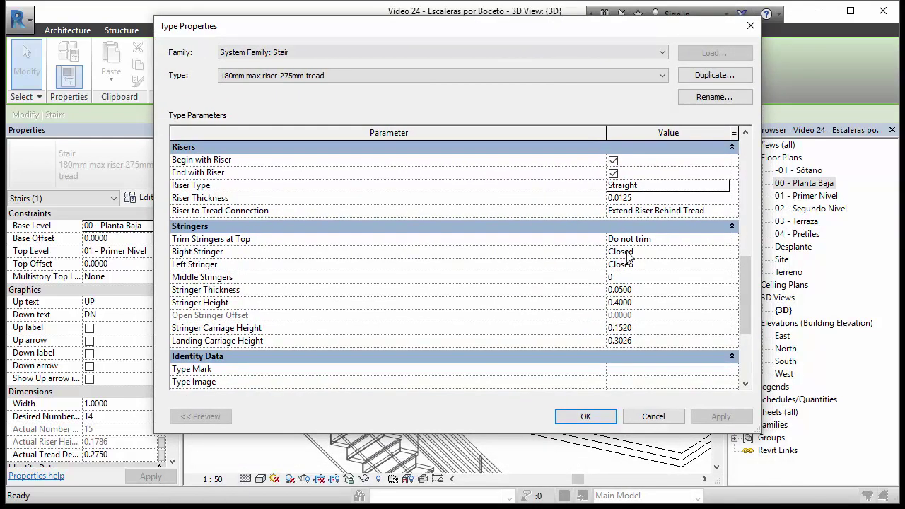
{"action": "left_click", "coordinate": [723, 253]}
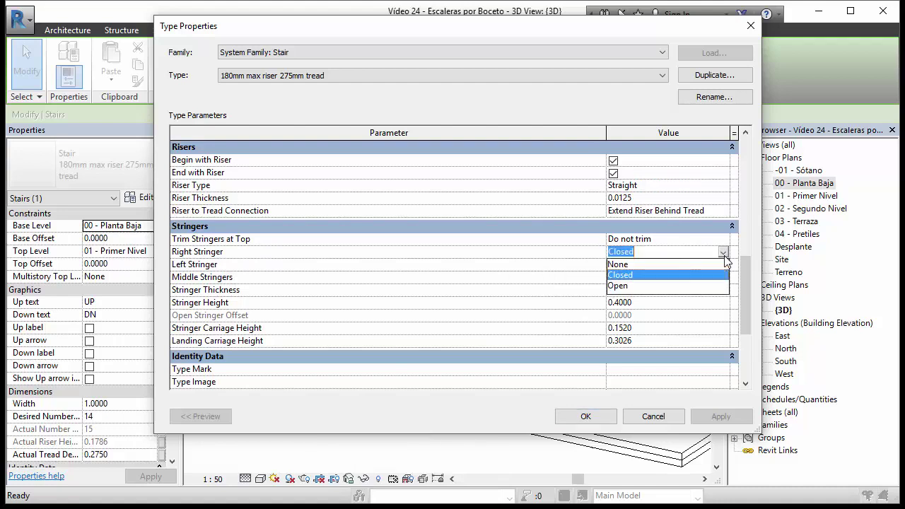
{"action": "left_click", "coordinate": [622, 263]}
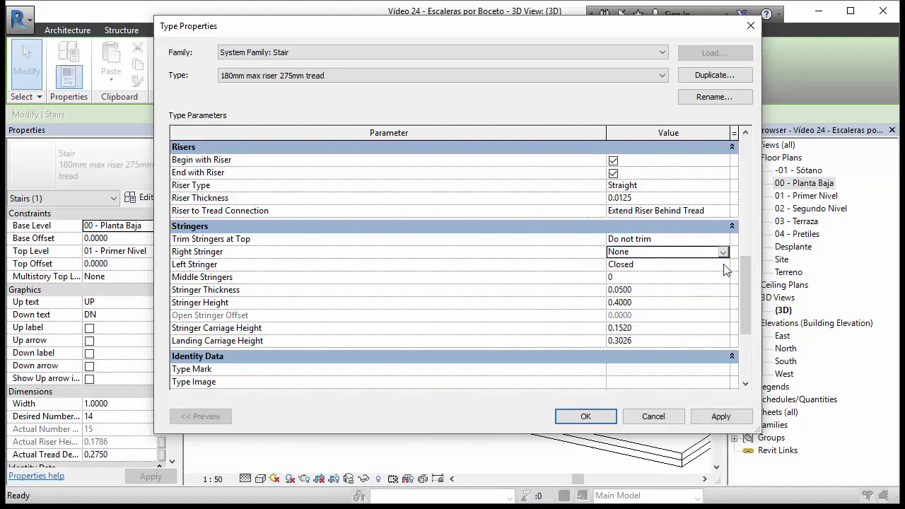
{"action": "left_click", "coordinate": [585, 416]}
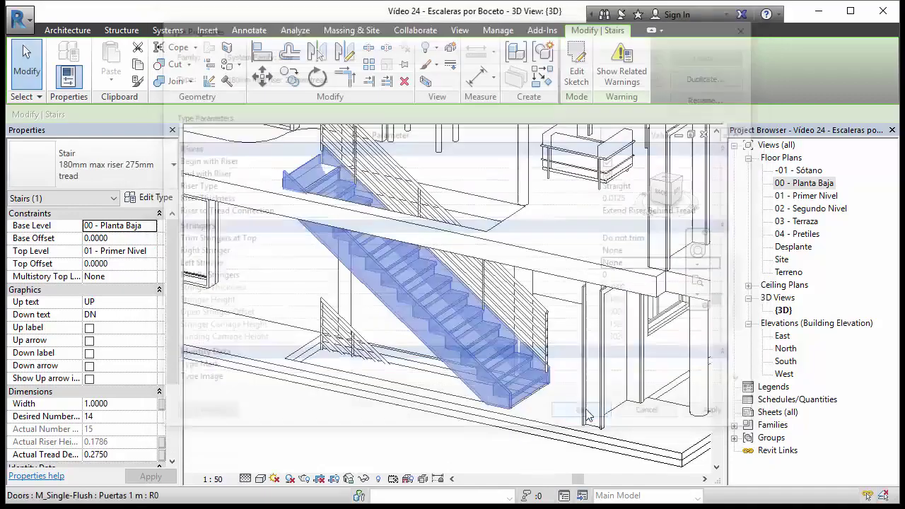
Orbit and zoom around the updated stair in 3D, then open the 00 - Planta Baja plan
{"action": "middle_click_drag", "start_coordinate": [420, 286], "coordinate": [403, 236], "text": "shift"}
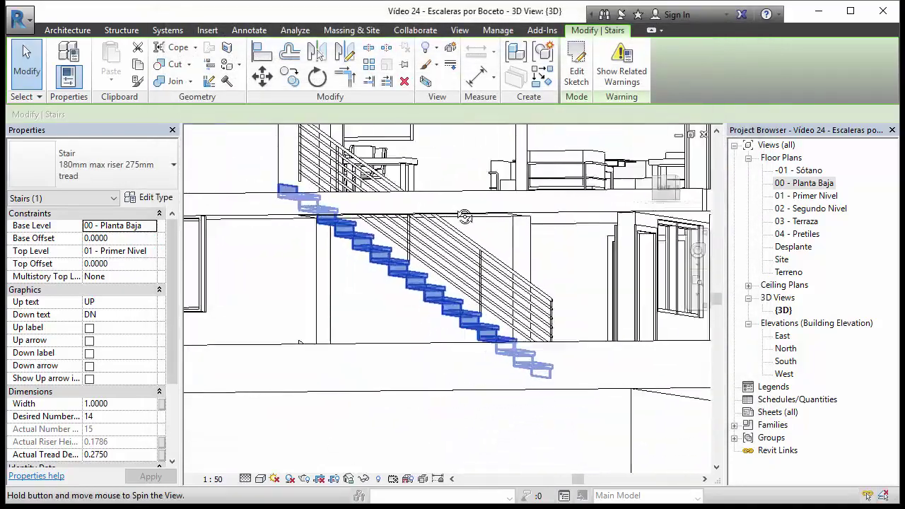
{"action": "mouse_move", "coordinate": [404, 236]}
{"action": "middle_mouse_down", "text": "shift"}
{"action": "mouse_move", "coordinate": [339, 227]}
{"action": "mouse_move", "coordinate": [424, 258]}
{"action": "middle_mouse_up", "text": "shift"}
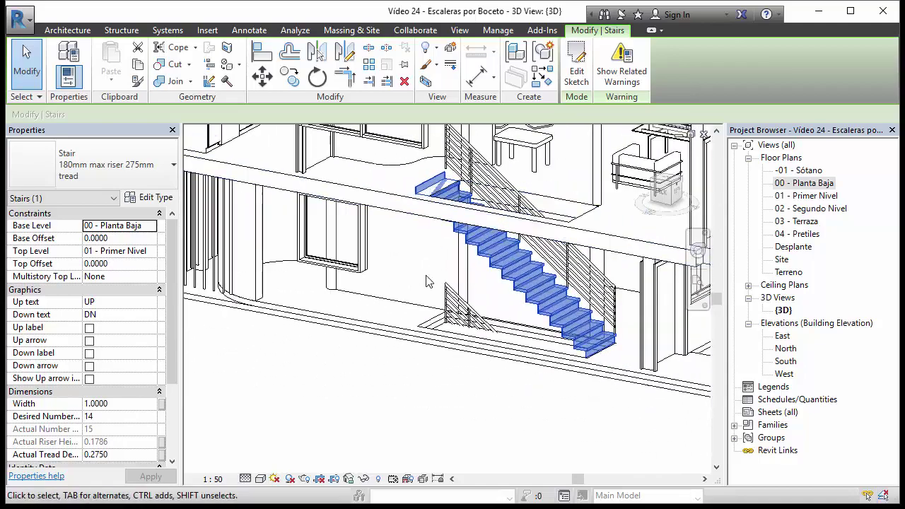
{"action": "key", "text": "Escape"}
{"action": "scroll", "coordinate": [444, 200], "scroll_direction": "up", "scroll_amount": 2}
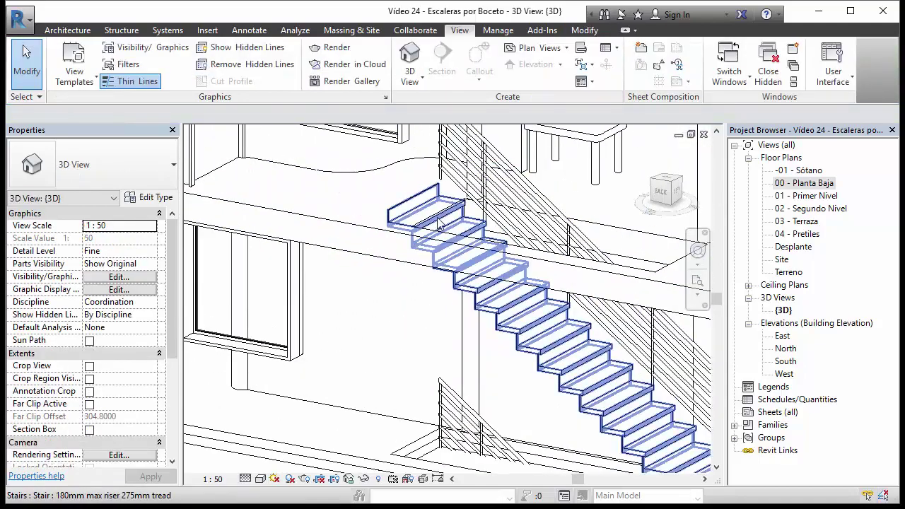
{"action": "scroll", "coordinate": [439, 224], "scroll_direction": "down", "scroll_amount": 1}
{"action": "scroll", "coordinate": [438, 223], "scroll_direction": "down", "scroll_amount": 1}
{"action": "middle_click_drag", "start_coordinate": [438, 223], "coordinate": [457, 274]}
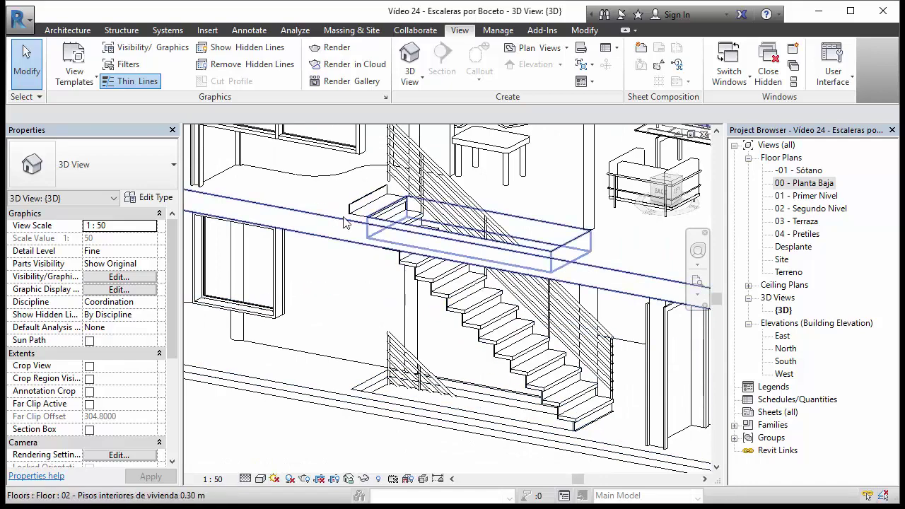
{"action": "scroll", "coordinate": [367, 218], "scroll_direction": "down", "scroll_amount": 1}
{"action": "scroll", "coordinate": [350, 239], "scroll_direction": "up", "scroll_amount": 2}
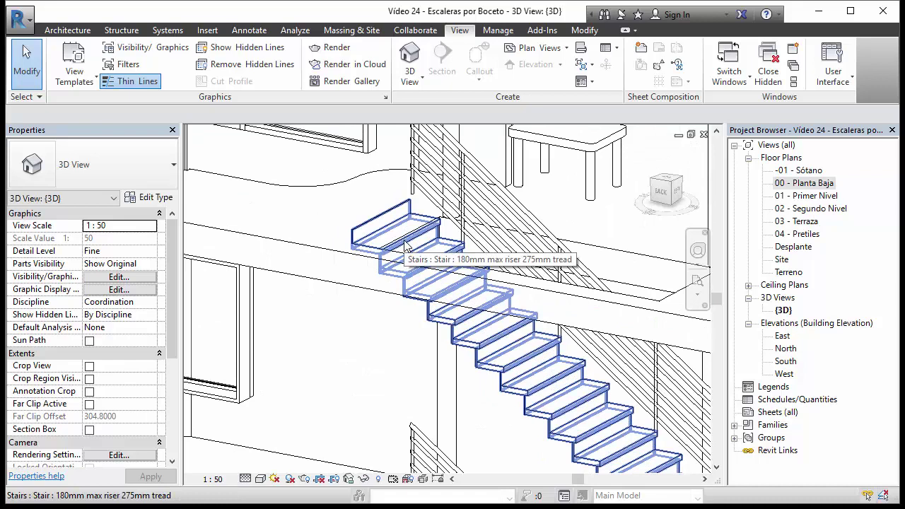
{"action": "double_click", "coordinate": [804, 183]}
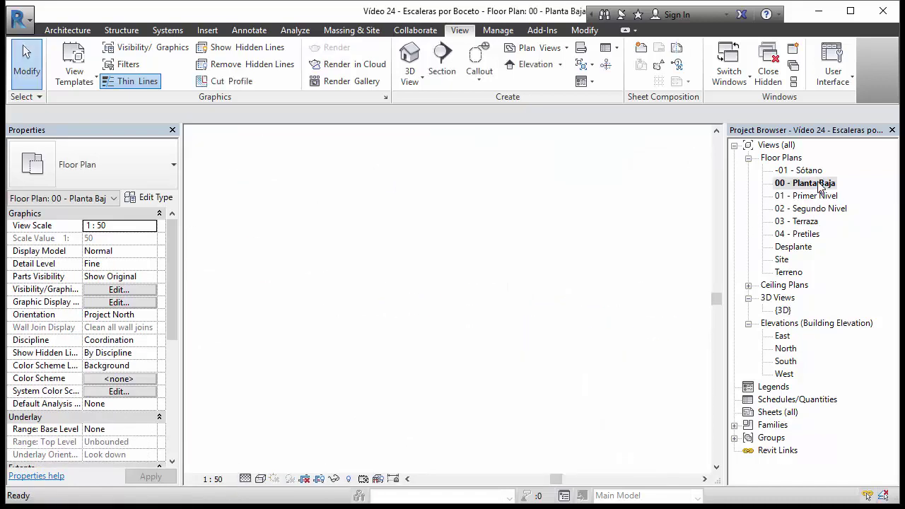
In the ground-floor stair sketch, delete the extra end riser, trim the boundaries, and finish editing
{"action": "scroll", "coordinate": [555, 286], "scroll_direction": "up", "scroll_amount": 1}
{"action": "scroll", "coordinate": [555, 286], "scroll_direction": "up", "scroll_amount": 2}
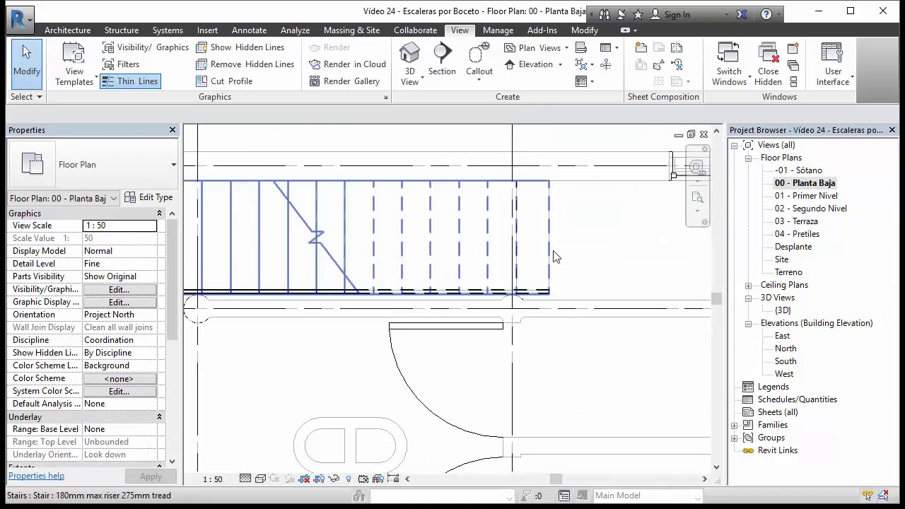
{"action": "left_click", "coordinate": [554, 255]}
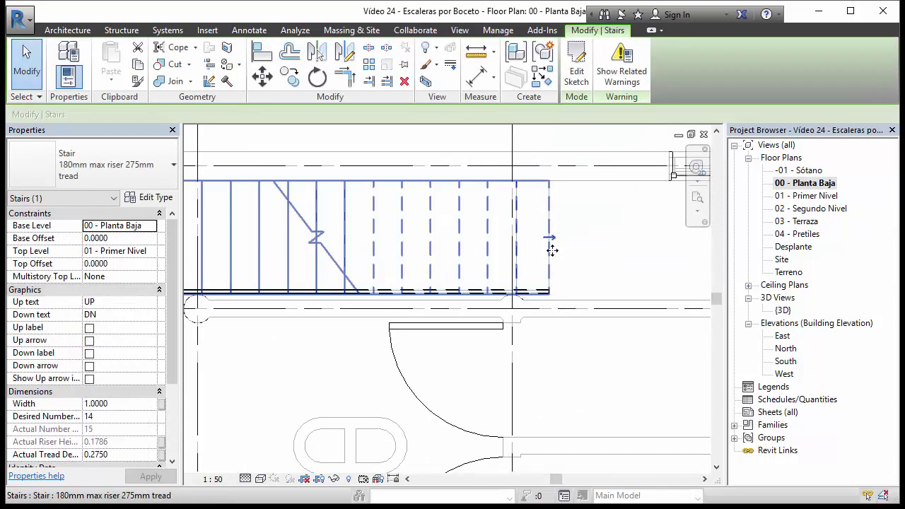
{"action": "left_click", "coordinate": [585, 73]}
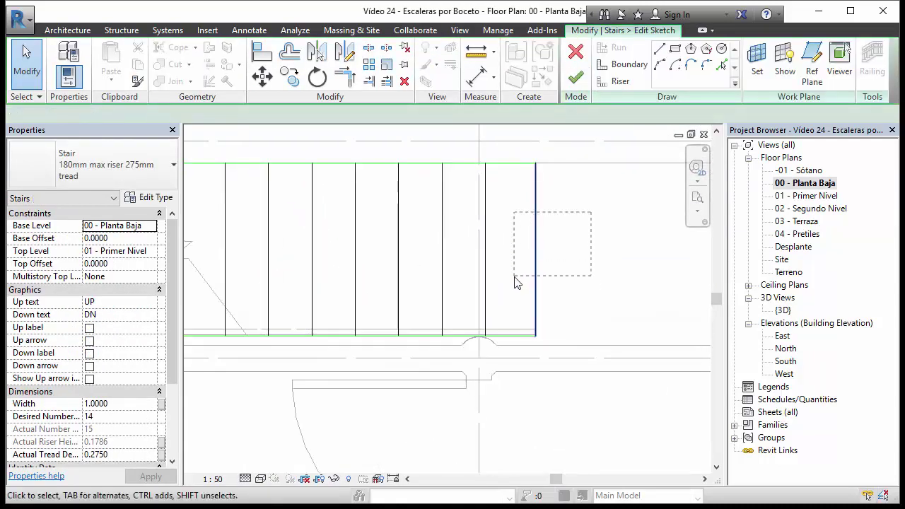
{"action": "left_click_drag", "start_coordinate": [515, 281], "coordinate": [519, 281]}
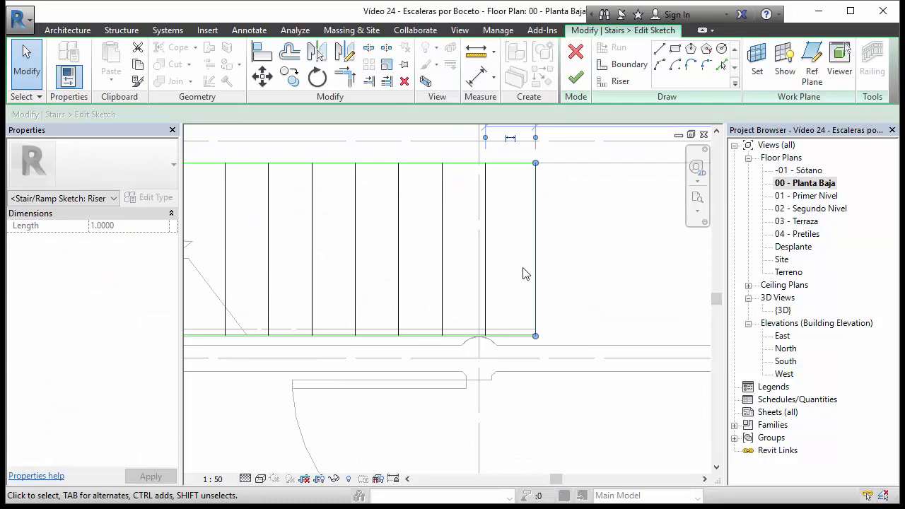
{"action": "key", "text": "Delete"}
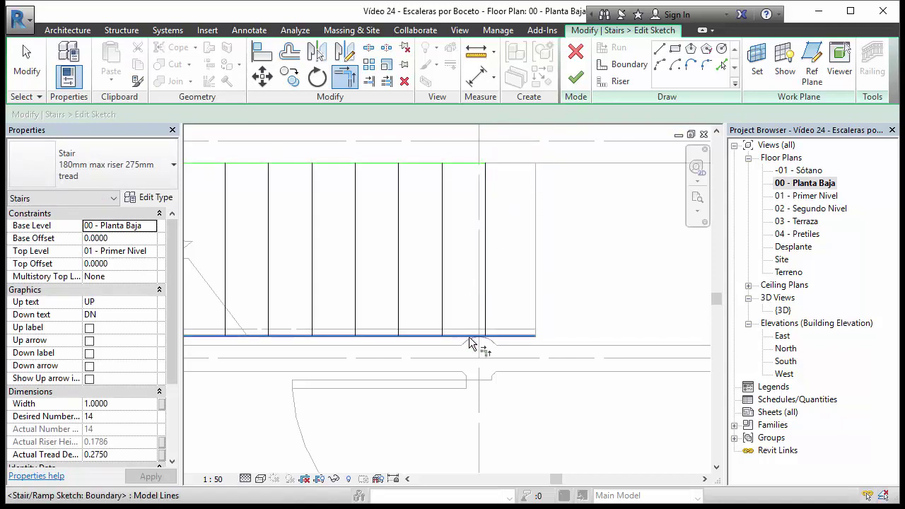
{"action": "scroll", "coordinate": [533, 269], "scroll_direction": "up", "scroll_amount": 2}
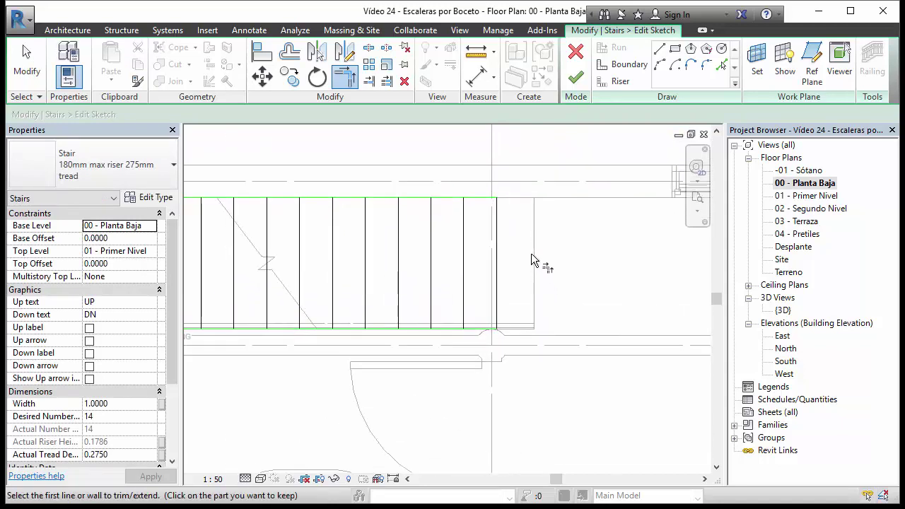
{"action": "key", "text": "Escape"}
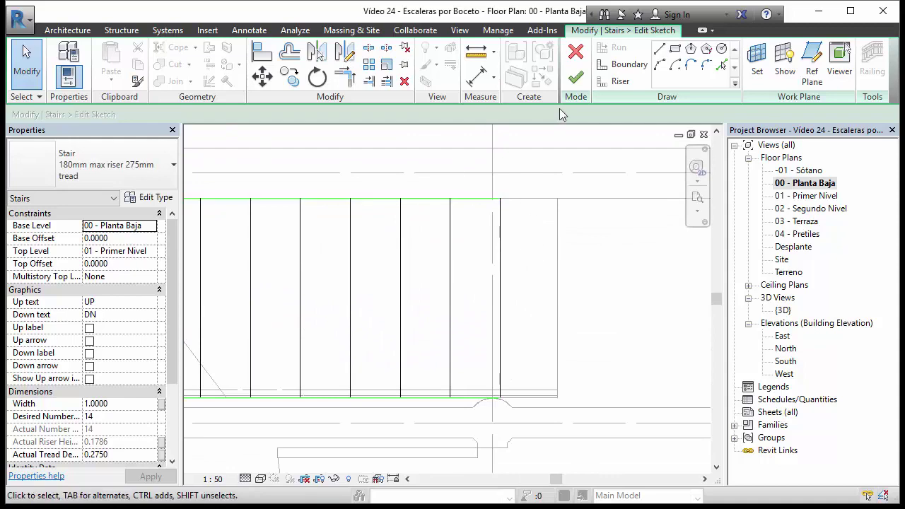
{"action": "left_click", "coordinate": [577, 82]}
Inspect the finished ground-floor stair and its railing in the default 3D view
{"action": "scroll", "coordinate": [611, 283], "scroll_direction": "down", "scroll_amount": 1}
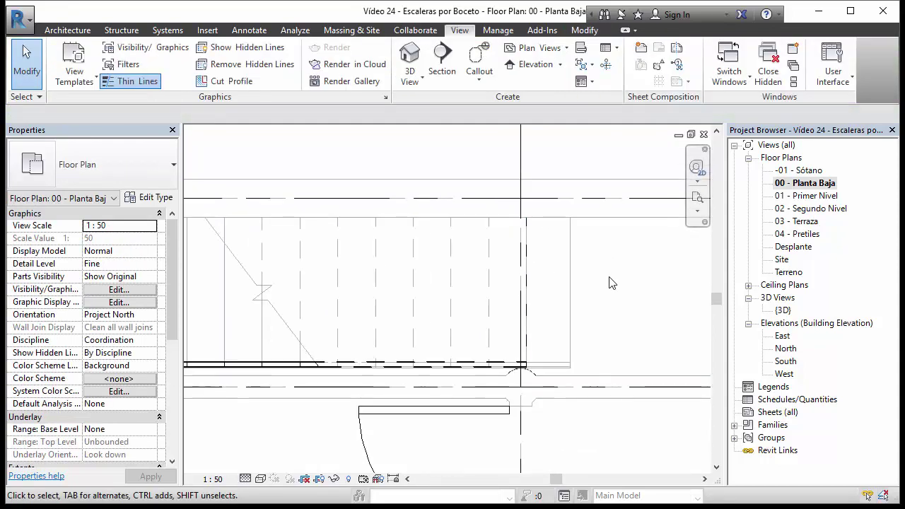
{"action": "left_click", "coordinate": [410, 57]}
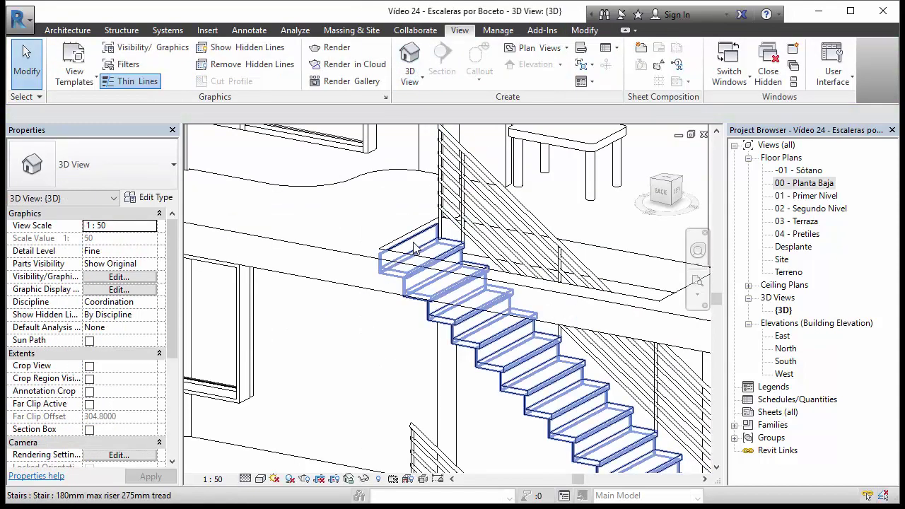
{"action": "middle_click_drag", "start_coordinate": [417, 249], "coordinate": [409, 469], "text": "shift"}
{"action": "scroll", "coordinate": [484, 286], "scroll_direction": "down", "scroll_amount": 1}
{"action": "scroll", "coordinate": [484, 286], "scroll_direction": "down", "scroll_amount": 1}
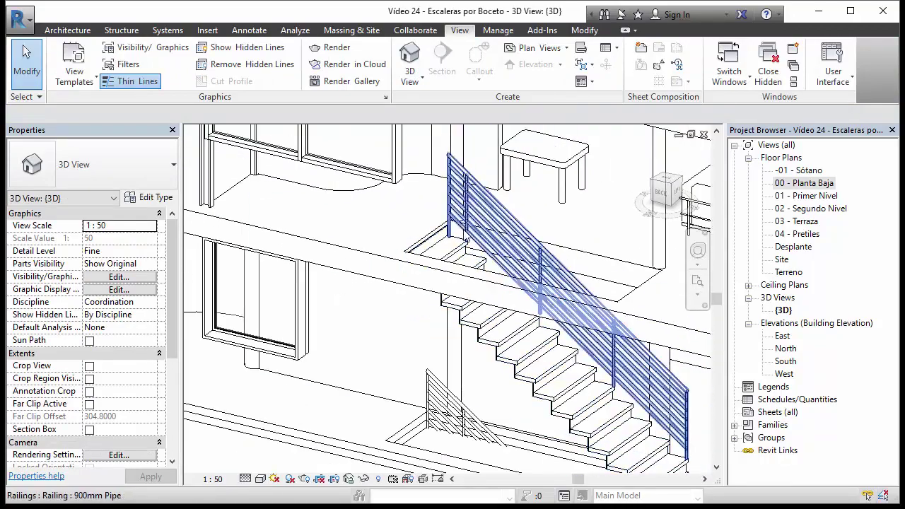
{"action": "scroll", "coordinate": [484, 286], "scroll_direction": "down", "scroll_amount": 1}
{"action": "scroll", "coordinate": [484, 287], "scroll_direction": "down", "scroll_amount": 1}
{"action": "scroll", "coordinate": [445, 295], "scroll_direction": "down", "scroll_amount": 1}
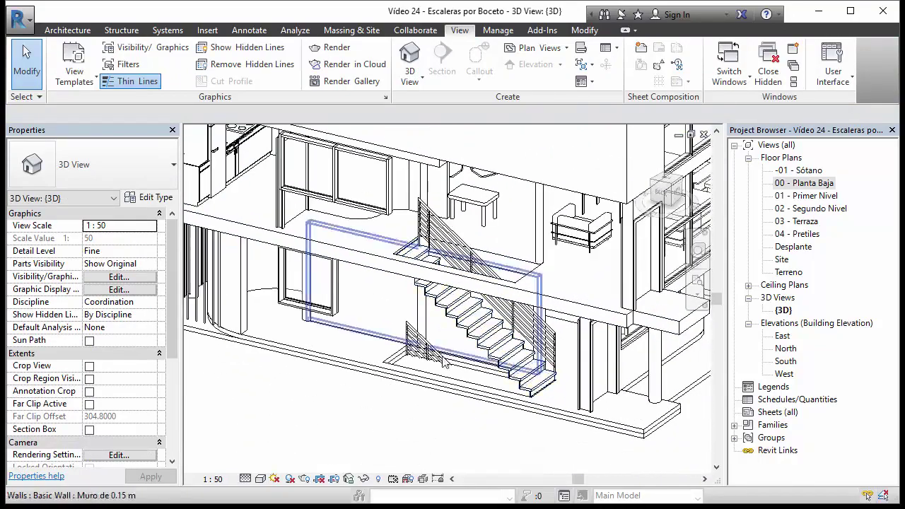
{"action": "scroll", "coordinate": [445, 296], "scroll_direction": "down", "scroll_amount": 1}
{"action": "scroll", "coordinate": [433, 379], "scroll_direction": "down", "scroll_amount": 1}
{"action": "middle_click_drag", "start_coordinate": [433, 380], "coordinate": [435, 390]}
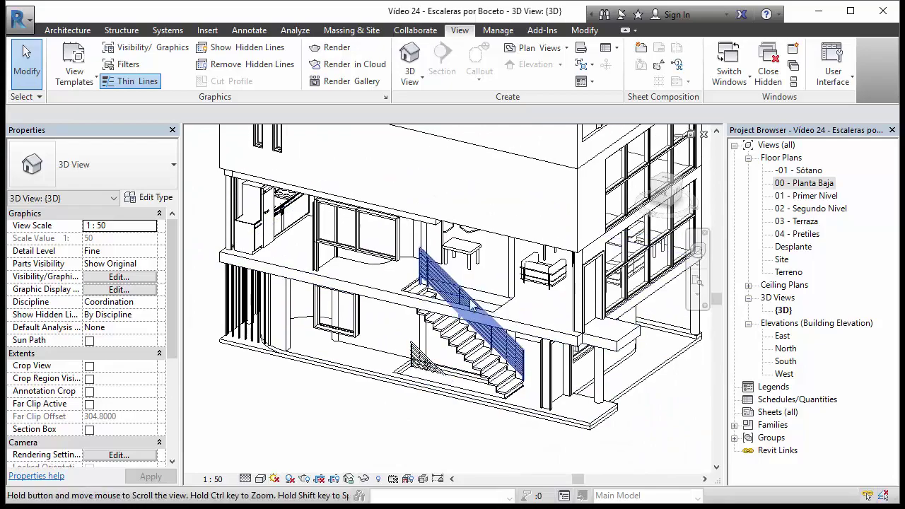
{"action": "mouse_move", "coordinate": [456, 357]}
{"action": "middle_mouse_down", "text": "shift"}
{"action": "mouse_move", "coordinate": [449, 308]}
{"action": "mouse_move", "coordinate": [459, 241]}
{"action": "mouse_move", "coordinate": [456, 296]}
{"action": "middle_mouse_up", "text": "shift"}
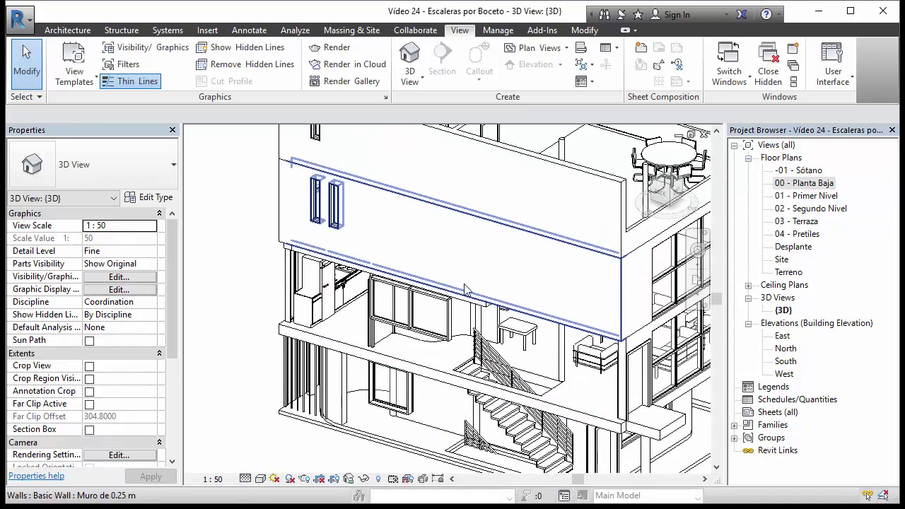
Switch to the 01 - Primer Nivel floor plan and bring up the railing's context menu
{"action": "middle_click_drag", "start_coordinate": [529, 291], "coordinate": [523, 343]}
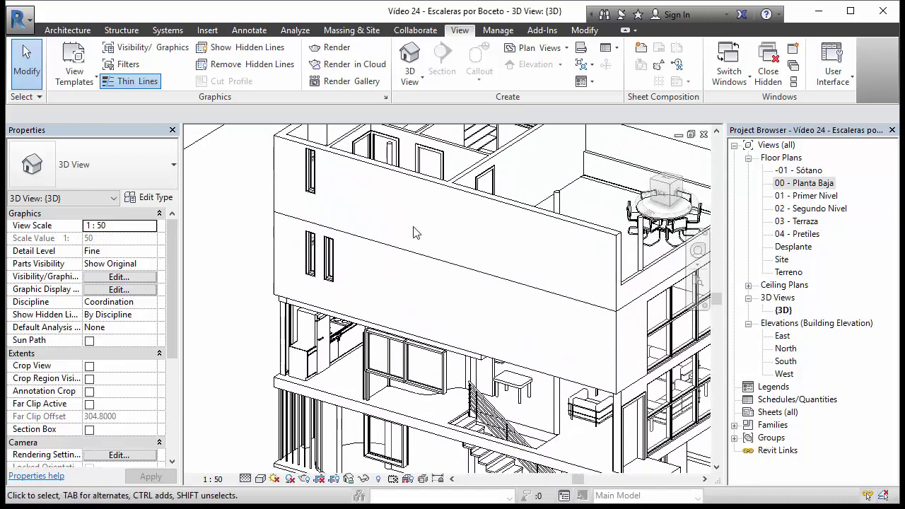
{"action": "scroll", "coordinate": [415, 233], "scroll_direction": "down", "scroll_amount": 3}
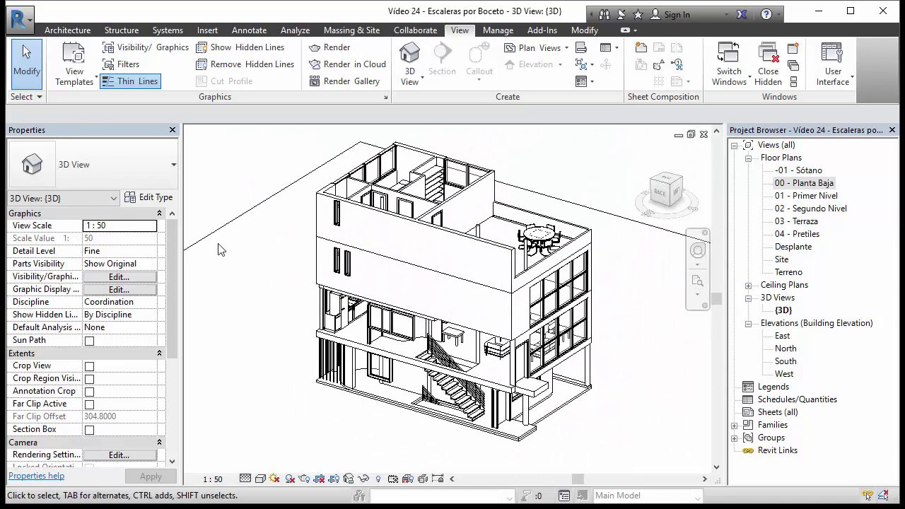
{"action": "double_click", "coordinate": [806, 195]}
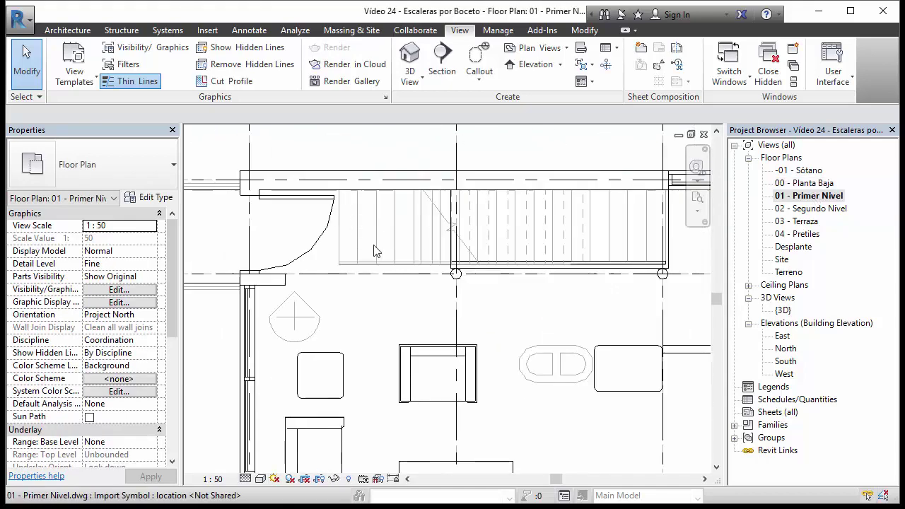
{"action": "right_click", "coordinate": [465, 275]}
Hide the ground-floor railing and stair in the 01 - Primer Nivel plan
{"action": "left_click", "coordinate": [664, 362]}
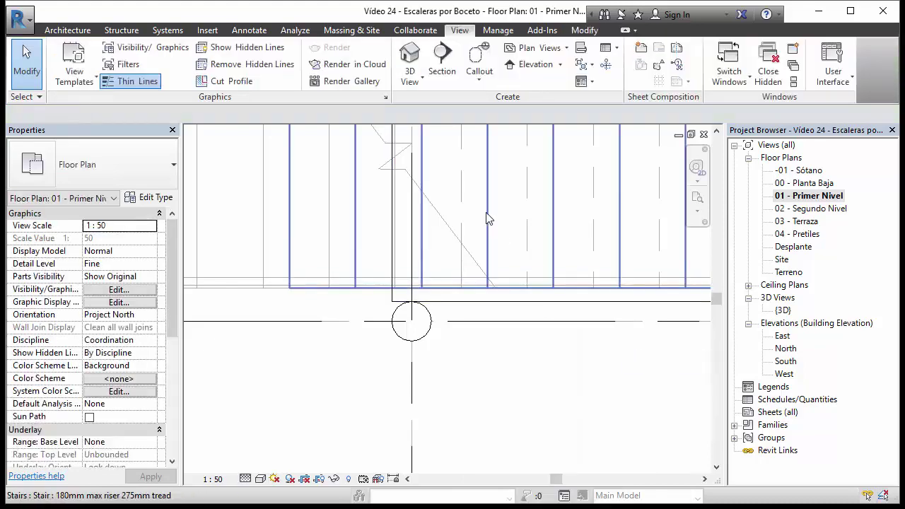
{"action": "right_click", "coordinate": [484, 272]}
{"action": "left_click", "coordinate": [679, 276]}
{"action": "scroll", "coordinate": [532, 269], "scroll_direction": "down", "scroll_amount": 5}
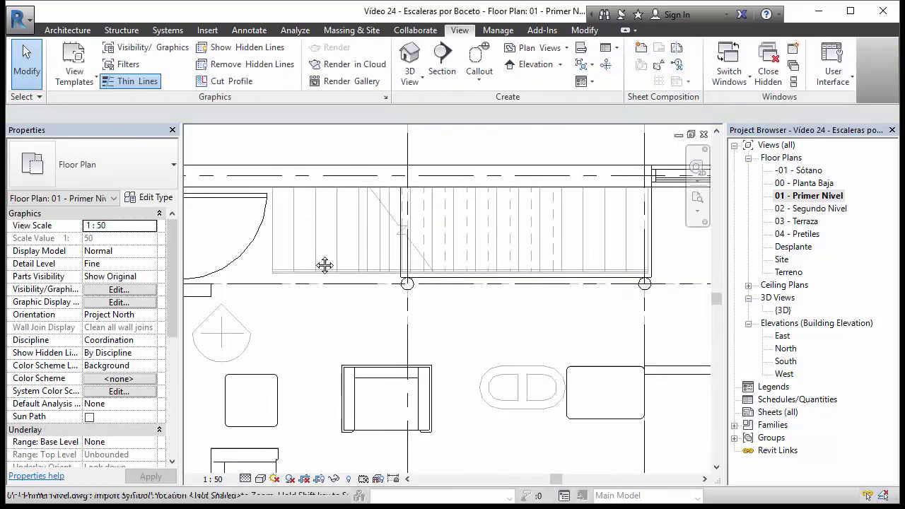
{"action": "scroll", "coordinate": [363, 247], "scroll_direction": "up", "scroll_amount": 2}
Start a new Stair by Sketch on Primer Nivel and sketch its boundaries
{"action": "left_click", "coordinate": [67, 29]}
{"action": "left_click", "coordinate": [339, 80]}
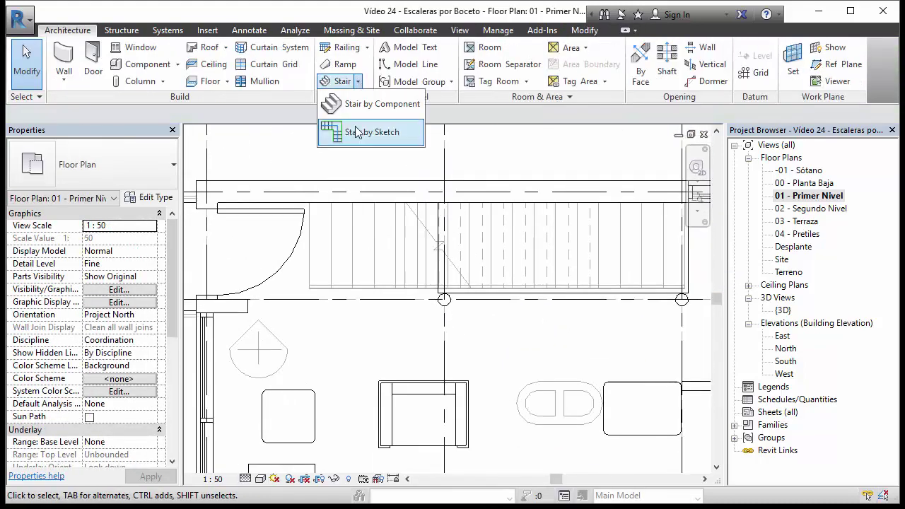
{"action": "left_click", "coordinate": [347, 134]}
{"action": "left_click", "coordinate": [622, 64]}
{"action": "mouse_move", "coordinate": [536, 208]}
{"action": "middle_mouse_down"}
{"action": "mouse_move", "coordinate": [412, 171]}
{"action": "mouse_move", "coordinate": [509, 250]}
{"action": "middle_mouse_up"}
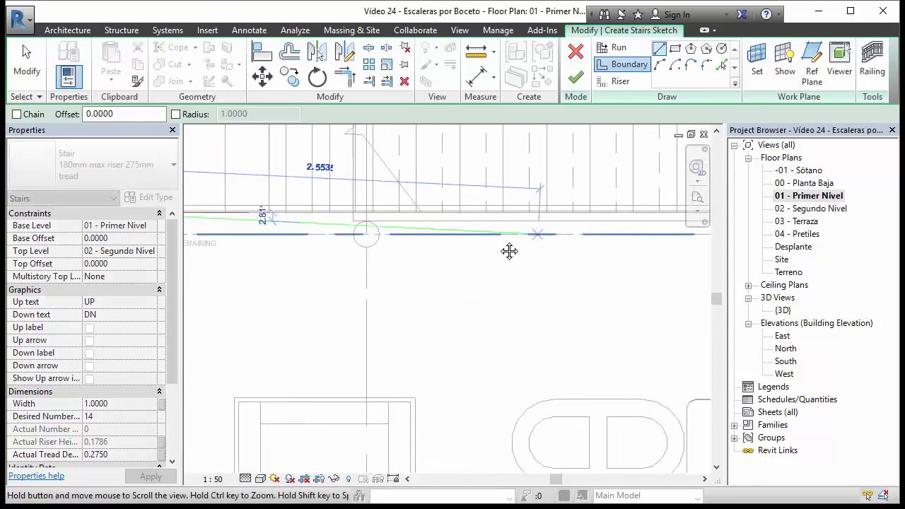
{"action": "scroll", "coordinate": [510, 250], "scroll_direction": "down", "scroll_amount": 2}
{"action": "scroll", "coordinate": [596, 337], "scroll_direction": "up", "scroll_amount": 4}
{"action": "scroll", "coordinate": [525, 343], "scroll_direction": "down", "scroll_amount": 2}
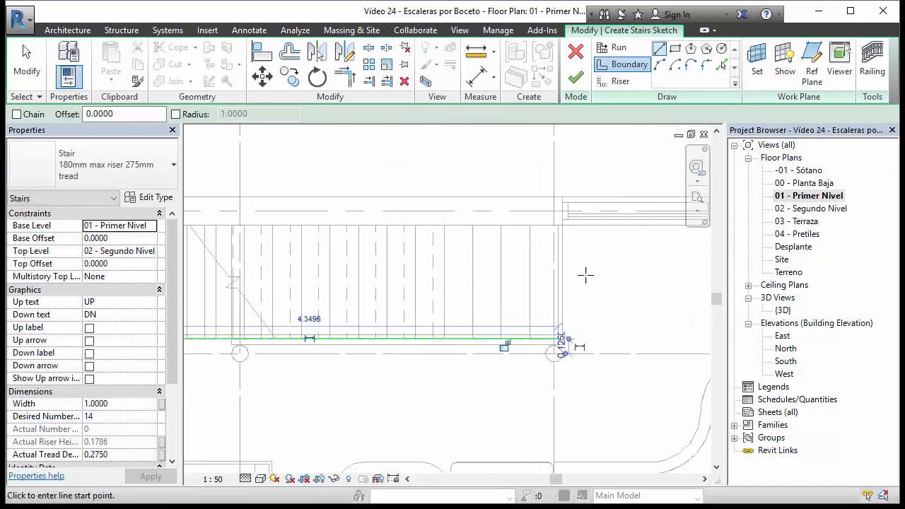
{"action": "middle_click_drag", "start_coordinate": [455, 423], "coordinate": [438, 227]}
{"action": "scroll", "coordinate": [438, 226], "scroll_direction": "up", "scroll_amount": 3}
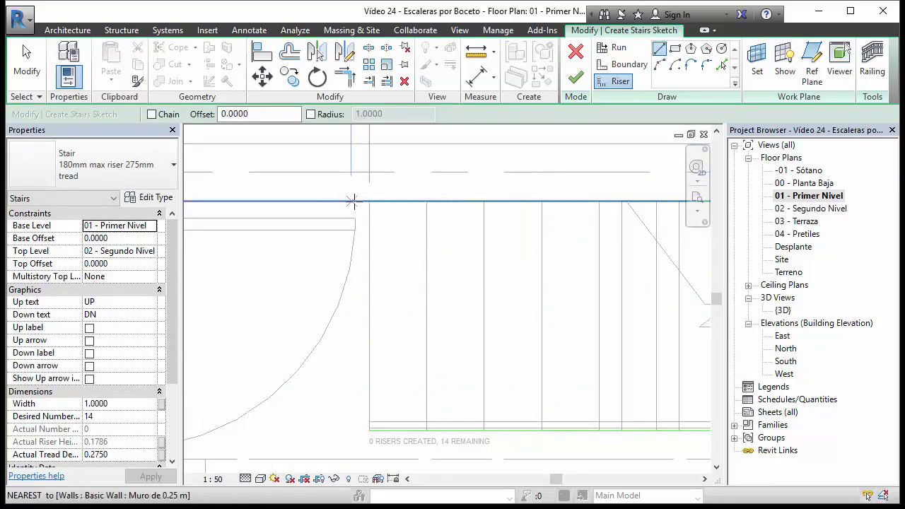
Draw the first riser line at the start of the new stair
{"action": "left_click", "coordinate": [620, 81]}
{"action": "left_click", "coordinate": [340, 121]}
{"action": "left_click", "coordinate": [339, 347]}
{"action": "key", "text": "Escape"}
{"action": "key", "text": "Escape"}
Copy the riser with CO along the flight until there are 14 risers
{"action": "left_click", "coordinate": [338, 235]}
{"action": "key", "text": "c"}
{"action": "key", "text": "o"}
{"action": "left_click", "coordinate": [412, 225]}
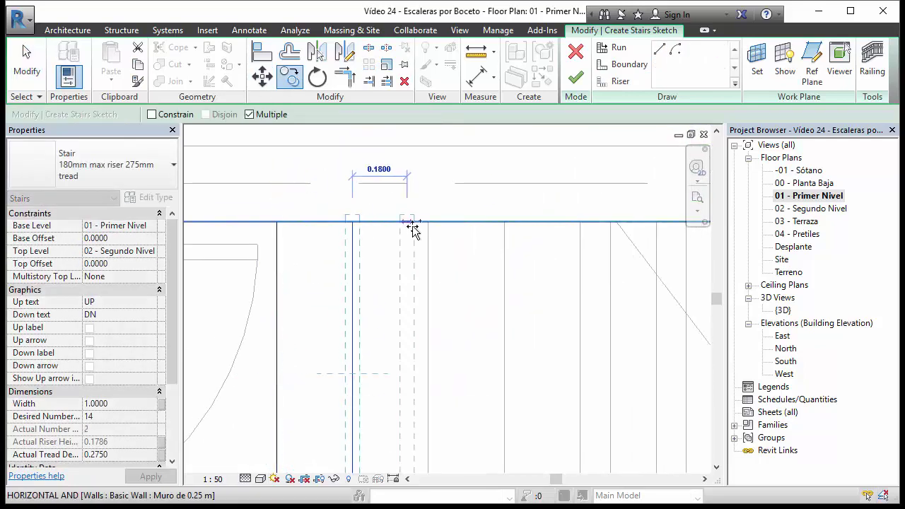
{"action": "middle_click_drag", "start_coordinate": [412, 226], "coordinate": [415, 248]}
{"action": "middle_click_drag", "start_coordinate": [527, 204], "coordinate": [495, 263]}
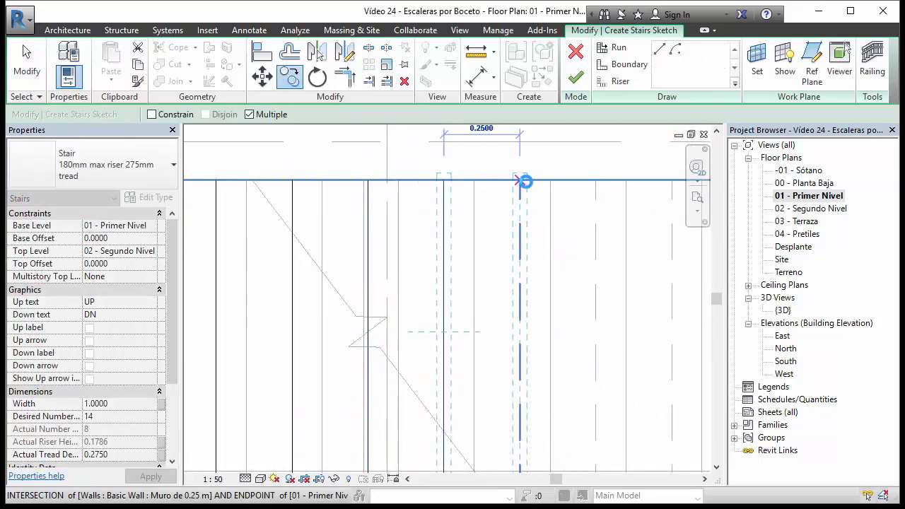
{"action": "left_click", "coordinate": [525, 181]}
{"action": "middle_click_drag", "start_coordinate": [485, 208], "coordinate": [469, 230]}
{"action": "left_click", "coordinate": [521, 202]}
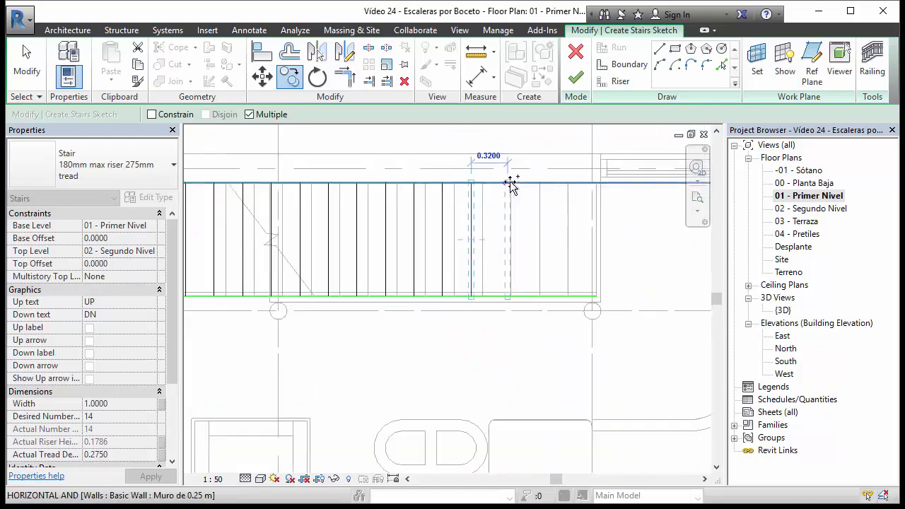
{"action": "left_click", "coordinate": [513, 177]}
{"action": "scroll", "coordinate": [514, 178], "scroll_direction": "down", "scroll_amount": 3}
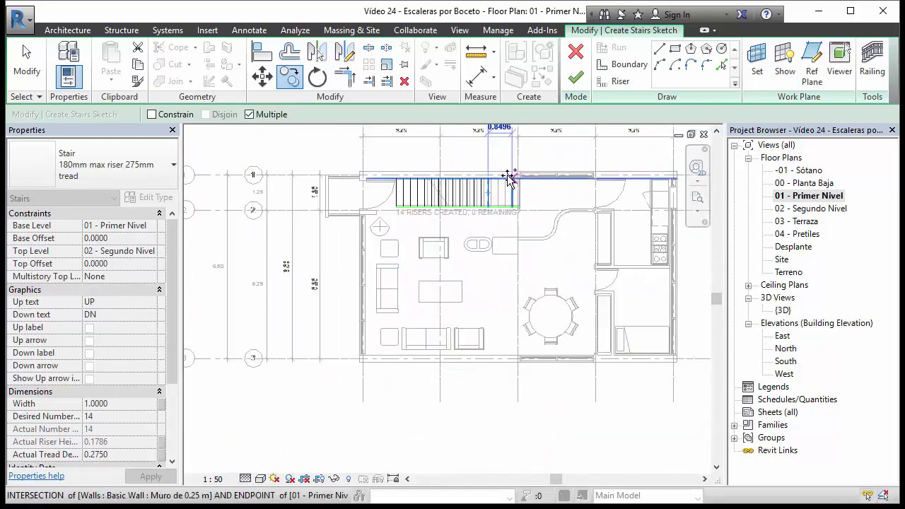
{"action": "key", "text": "Escape"}
{"action": "scroll", "coordinate": [489, 208], "scroll_direction": "up", "scroll_amount": 3}
{"action": "middle_click_drag", "start_coordinate": [473, 176], "coordinate": [496, 263]}
Finish the 14-riser stair and hide the wall blocking it in 3D
{"action": "left_click", "coordinate": [576, 77]}
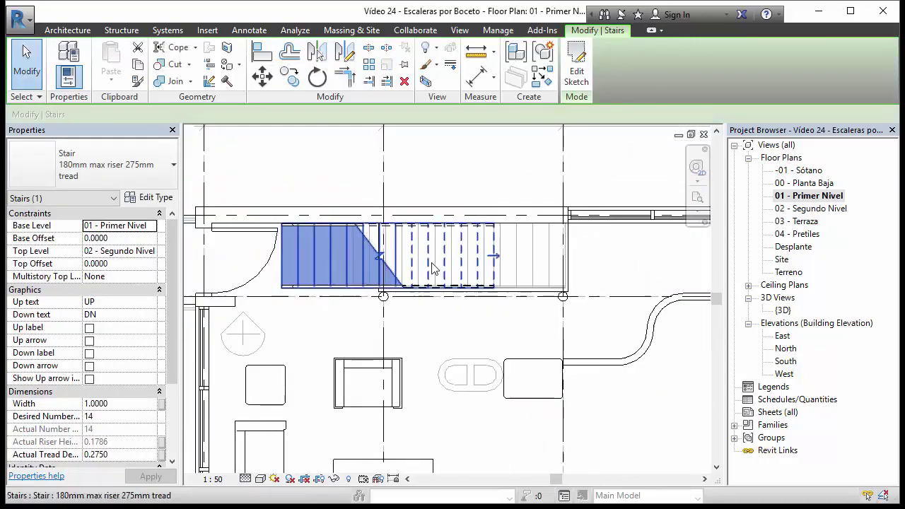
{"action": "key", "text": "Escape"}
{"action": "double_click", "coordinate": [782, 310]}
{"action": "left_click", "coordinate": [440, 265]}
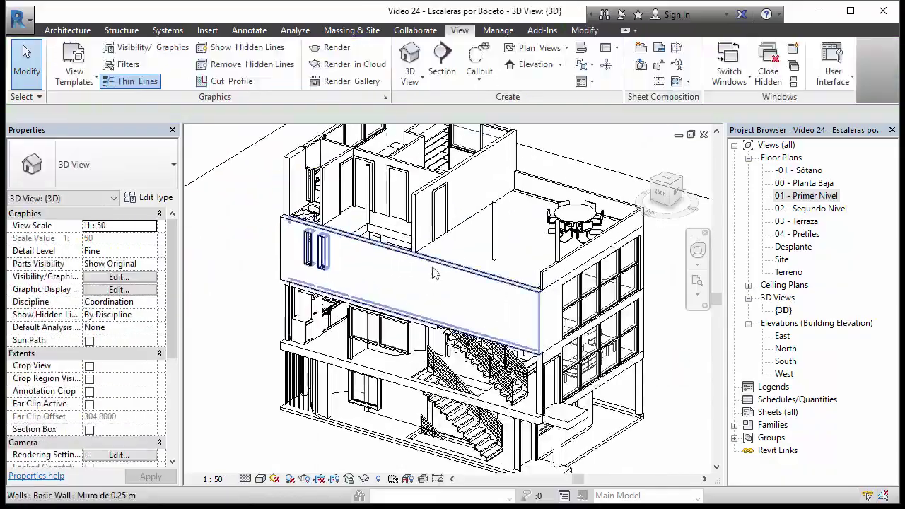
{"action": "right_click", "coordinate": [457, 263]}
{"action": "left_click", "coordinate": [615, 368]}
Review the stacked stair flights in 3D, then switch to the 02 - Segundo Nivel plan
{"action": "scroll", "coordinate": [452, 297], "scroll_direction": "up", "scroll_amount": 5}
{"action": "scroll", "coordinate": [452, 297], "scroll_direction": "up", "scroll_amount": 2}
{"action": "scroll", "coordinate": [424, 245], "scroll_direction": "down", "scroll_amount": 5}
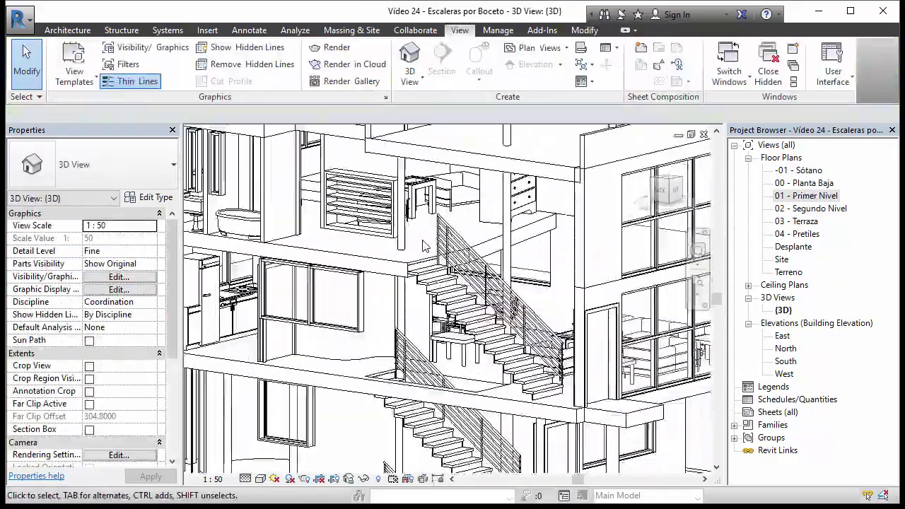
{"action": "mouse_move", "coordinate": [425, 268]}
{"action": "middle_mouse_down", "text": "shift"}
{"action": "mouse_move", "coordinate": [396, 282]}
{"action": "mouse_move", "coordinate": [456, 319]}
{"action": "middle_mouse_up", "text": "shift"}
{"action": "scroll", "coordinate": [456, 320], "scroll_direction": "up", "scroll_amount": 4}
{"action": "scroll", "coordinate": [456, 320], "scroll_direction": "down", "scroll_amount": 5}
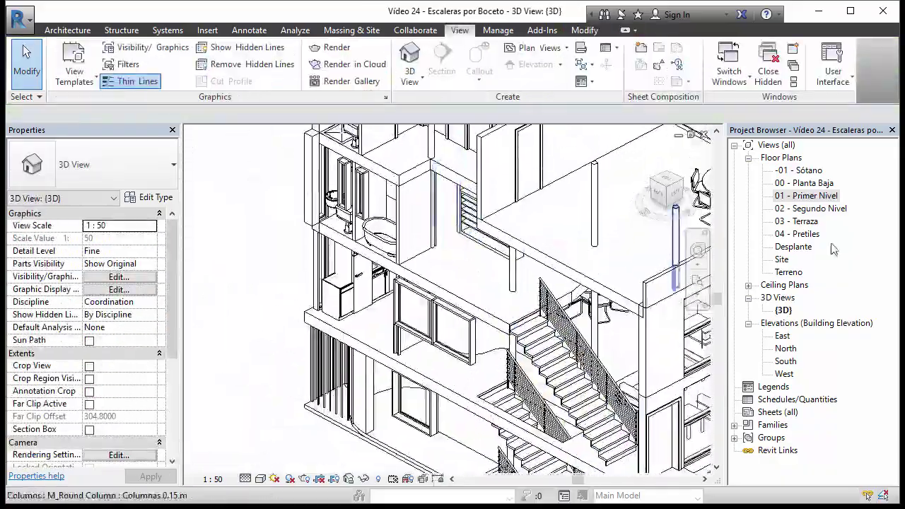
{"action": "double_click", "coordinate": [812, 208]}
{"action": "middle_click_drag", "start_coordinate": [712, 234], "coordinate": [477, 215]}
{"action": "scroll", "coordinate": [353, 97], "scroll_direction": "up", "scroll_amount": 8}
Start a Stair by Sketch on 02 - Segundo Nivel and finish its boundary lines
{"action": "left_click", "coordinate": [358, 81]}
{"action": "left_click", "coordinate": [381, 127]}
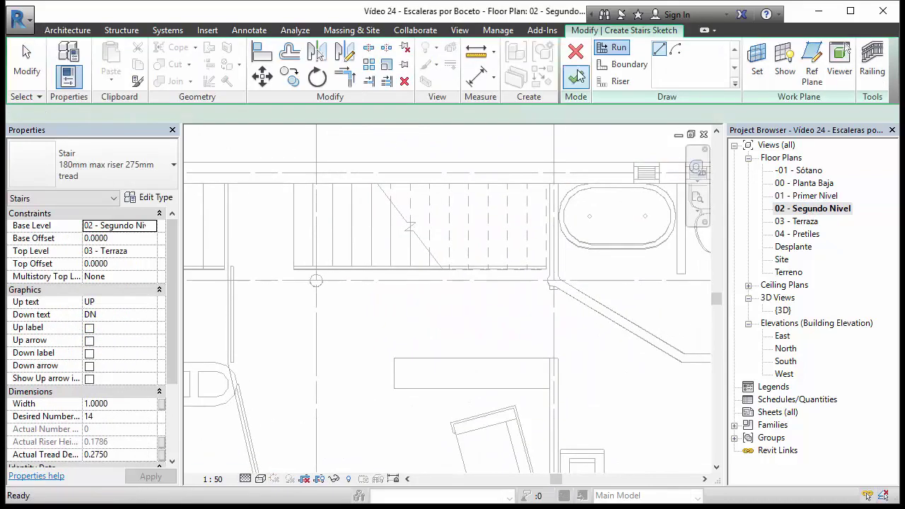
{"action": "left_click", "coordinate": [628, 63]}
{"action": "scroll", "coordinate": [288, 182], "scroll_direction": "up", "scroll_amount": 2}
{"action": "scroll", "coordinate": [469, 188], "scroll_direction": "up", "scroll_amount": 3}
{"action": "scroll", "coordinate": [541, 339], "scroll_direction": "down", "scroll_amount": 2}
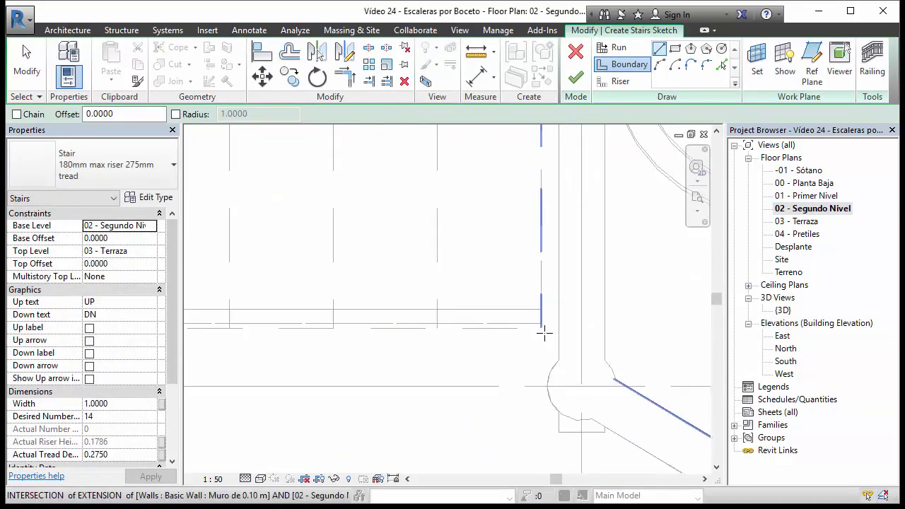
{"action": "mouse_move", "coordinate": [542, 333]}
{"action": "middle_mouse_down"}
{"action": "mouse_move", "coordinate": [404, 373]}
{"action": "mouse_move", "coordinate": [384, 275]}
{"action": "middle_mouse_up"}
{"action": "key", "text": "Escape"}
{"action": "key", "text": "Escape"}
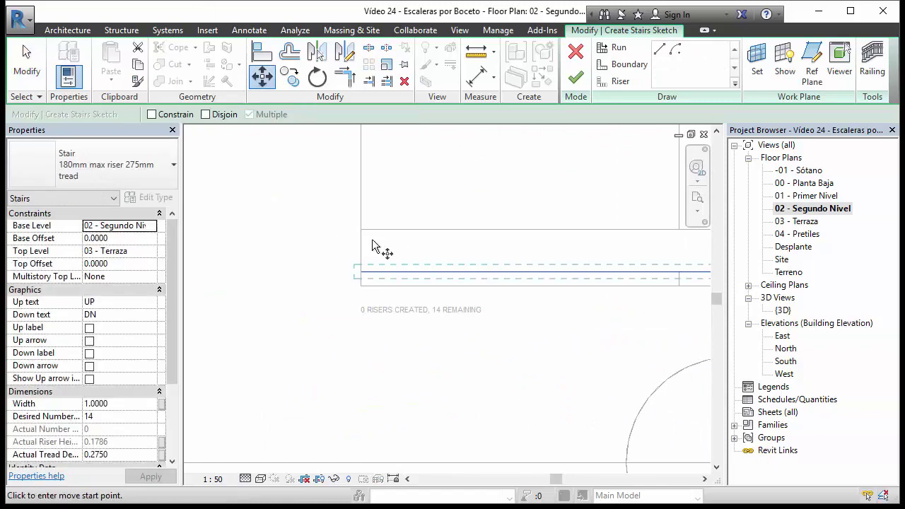
{"action": "scroll", "coordinate": [375, 246], "scroll_direction": "up", "scroll_amount": 2}
Draw the first riser line across the stair edge
{"action": "left_click", "coordinate": [620, 81]}
{"action": "left_click", "coordinate": [295, 197]}
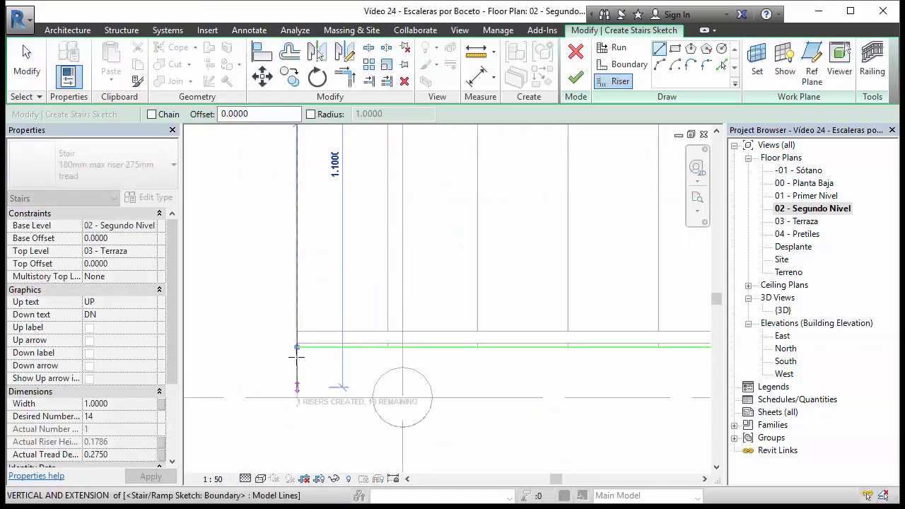
{"action": "left_click", "coordinate": [296, 365]}
{"action": "key", "text": "Escape"}
Copy the riser along the flight to place all 14 risers and finish the sketch
{"action": "left_click", "coordinate": [314, 276]}
{"action": "key", "text": "c"}
{"action": "key", "text": "o"}
{"action": "left_click", "coordinate": [293, 201]}
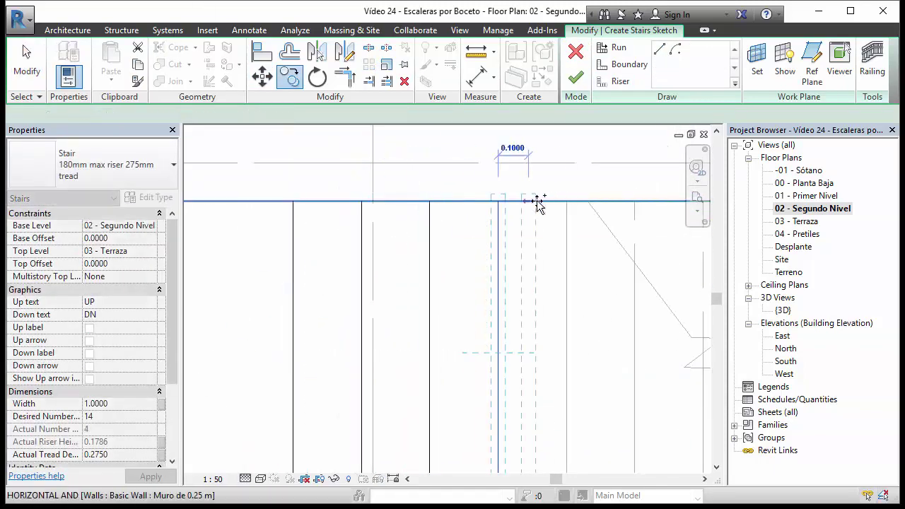
{"action": "left_click", "coordinate": [537, 203]}
{"action": "scroll", "coordinate": [538, 203], "scroll_direction": "down", "scroll_amount": 2}
{"action": "middle_click_drag", "start_coordinate": [575, 232], "coordinate": [434, 183]}
{"action": "left_click", "coordinate": [546, 191]}
{"action": "middle_click_drag", "start_coordinate": [586, 188], "coordinate": [463, 186]}
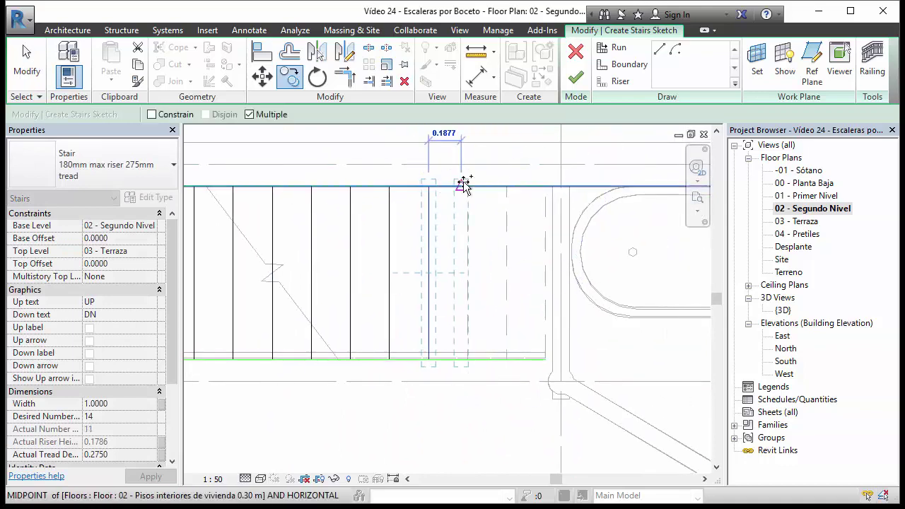
{"action": "left_click", "coordinate": [542, 187]}
{"action": "key", "text": "Escape"}
{"action": "scroll", "coordinate": [425, 343], "scroll_direction": "down", "scroll_amount": 3}
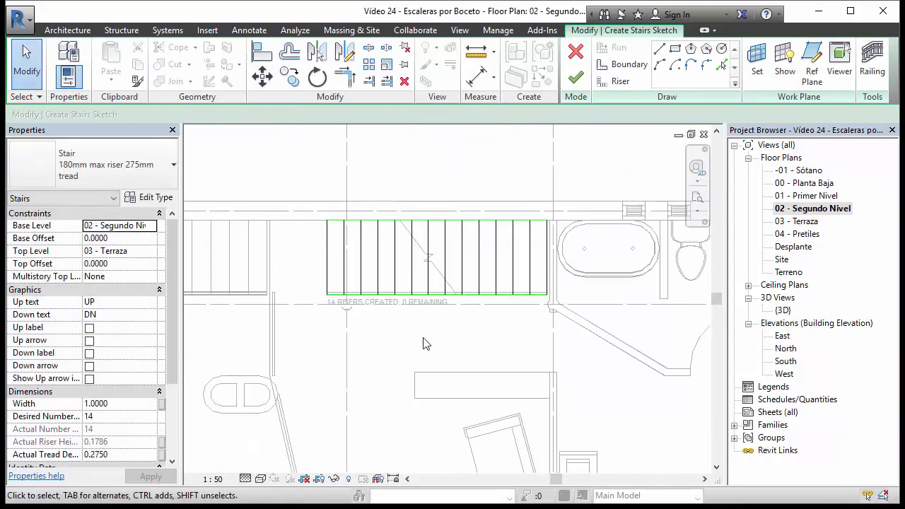
{"action": "left_click", "coordinate": [576, 77]}
Finish the Segundo Nivel to Terraza stair and open the default {3D} view
{"action": "left_click", "coordinate": [576, 67]}
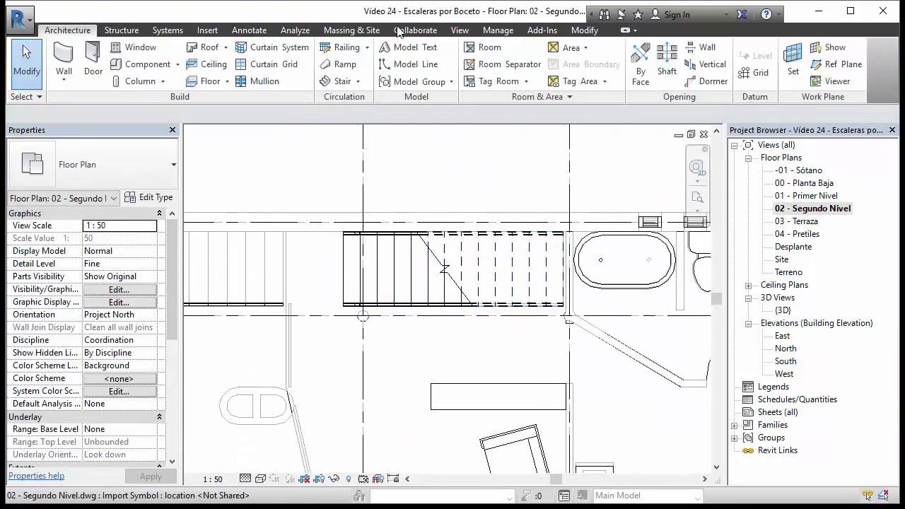
{"action": "left_click", "coordinate": [460, 29]}
{"action": "left_click", "coordinate": [423, 57]}
{"action": "left_click", "coordinate": [411, 169]}
{"action": "mouse_move", "coordinate": [425, 212]}
{"action": "middle_mouse_down", "text": "shift"}
{"action": "mouse_move", "coordinate": [552, 297]}
{"action": "mouse_move", "coordinate": [485, 343]}
{"action": "middle_mouse_up", "text": "shift"}
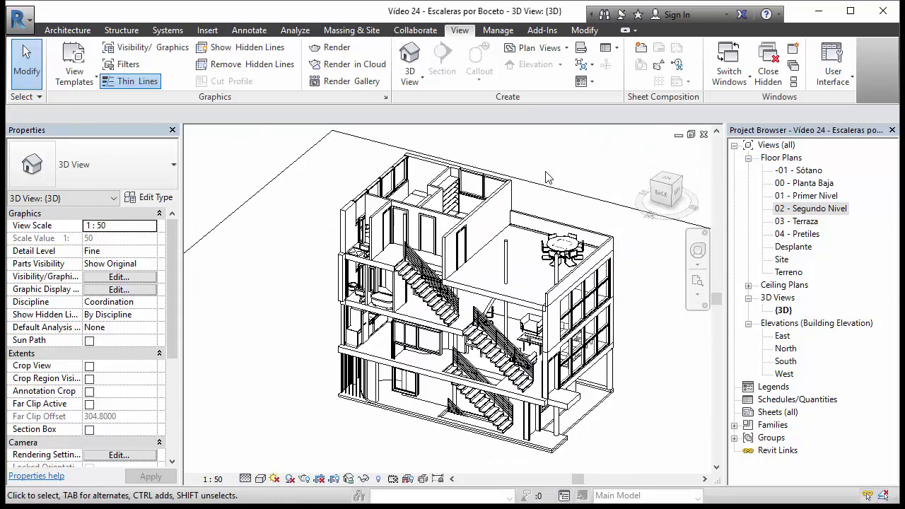
Zoom and pan around the building to inspect the lower and middle stair flights
{"action": "scroll", "coordinate": [445, 339], "scroll_direction": "up", "scroll_amount": 5}
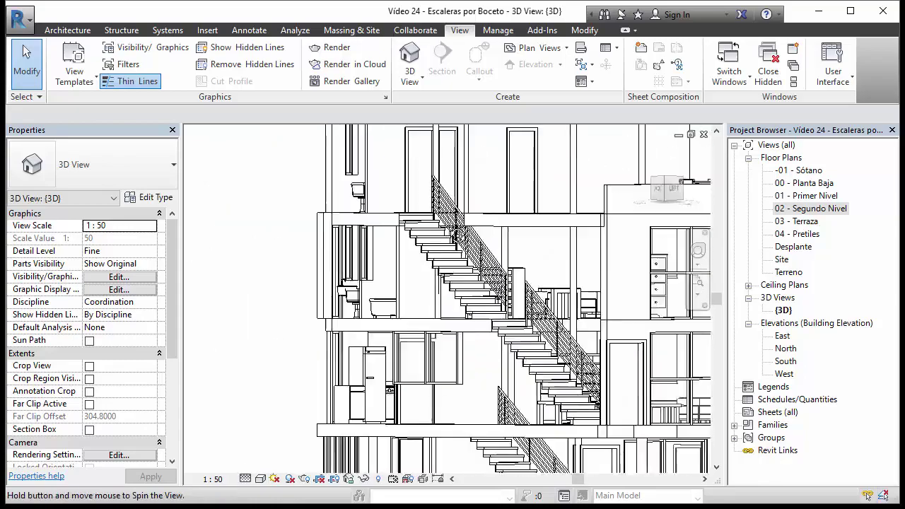
{"action": "scroll", "coordinate": [408, 327], "scroll_direction": "down", "scroll_amount": 2}
{"action": "scroll", "coordinate": [354, 269], "scroll_direction": "down", "scroll_amount": 3}
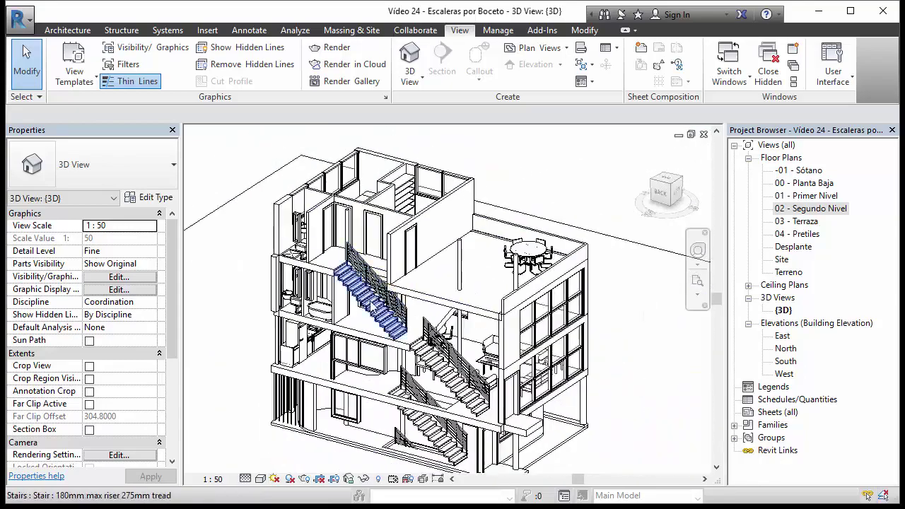
{"action": "scroll", "coordinate": [411, 231], "scroll_direction": "up", "scroll_amount": 3}
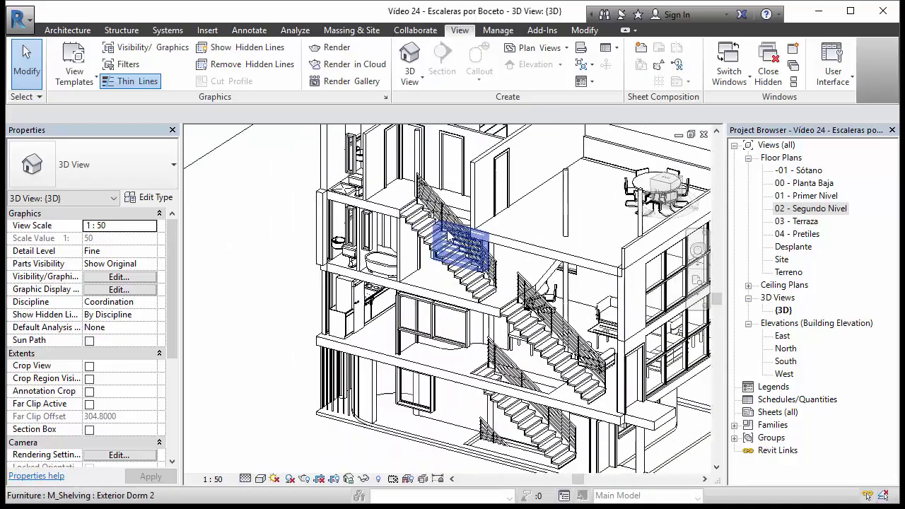
{"action": "scroll", "coordinate": [445, 209], "scroll_direction": "up", "scroll_amount": 3}
{"action": "scroll", "coordinate": [445, 209], "scroll_direction": "down", "scroll_amount": 3}
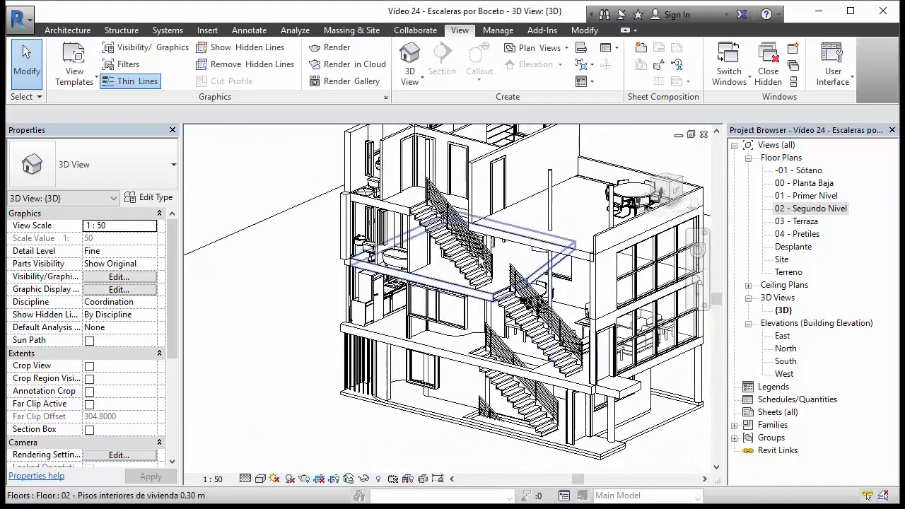
{"action": "scroll", "coordinate": [456, 226], "scroll_direction": "up", "scroll_amount": 3}
{"action": "scroll", "coordinate": [468, 247], "scroll_direction": "down", "scroll_amount": 3}
{"action": "scroll", "coordinate": [468, 247], "scroll_direction": "up", "scroll_amount": 2}
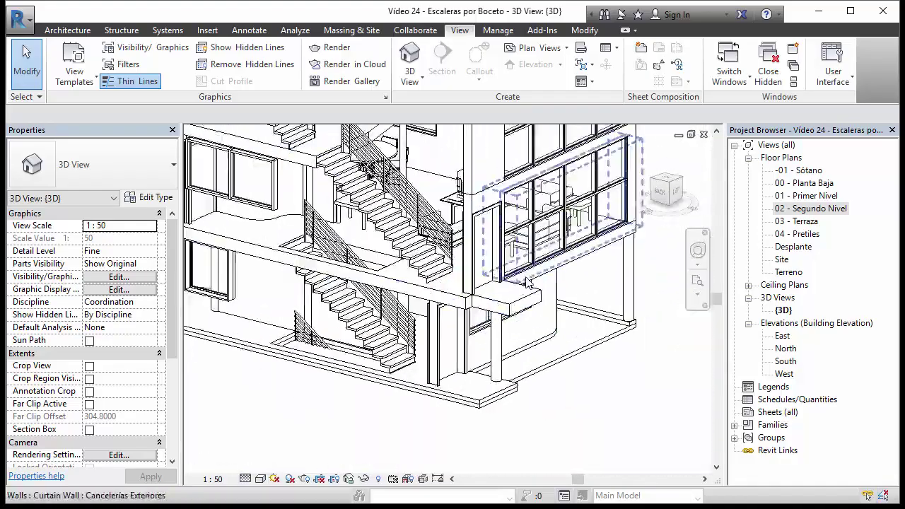
{"action": "scroll", "coordinate": [544, 283], "scroll_direction": "down", "scroll_amount": 3}
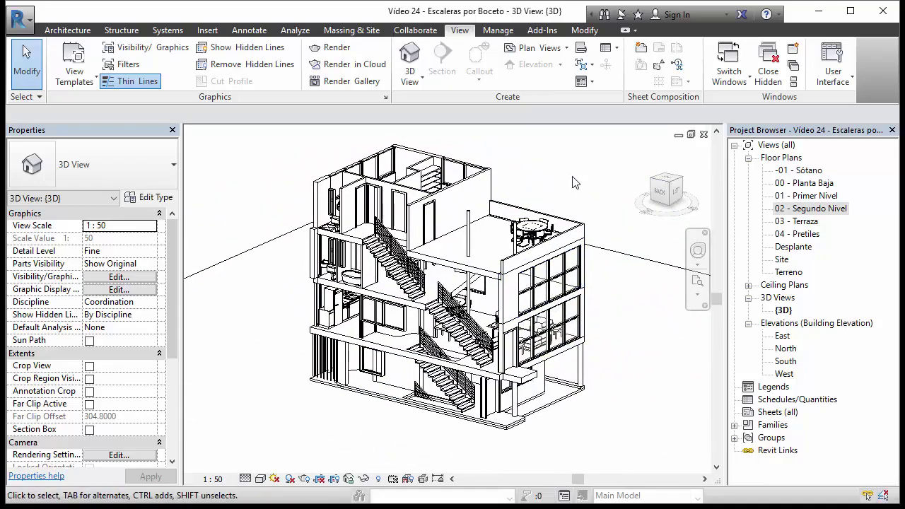
{"action": "scroll", "coordinate": [375, 326], "scroll_direction": "up", "scroll_amount": 1}
{"action": "scroll", "coordinate": [439, 320], "scroll_direction": "up", "scroll_amount": 2}
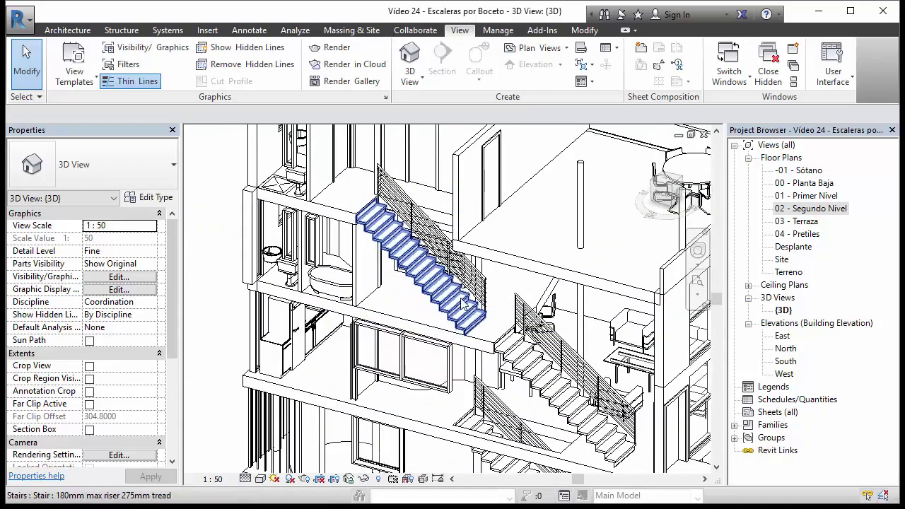
{"action": "middle_click_drag", "start_coordinate": [516, 463], "coordinate": [520, 361]}
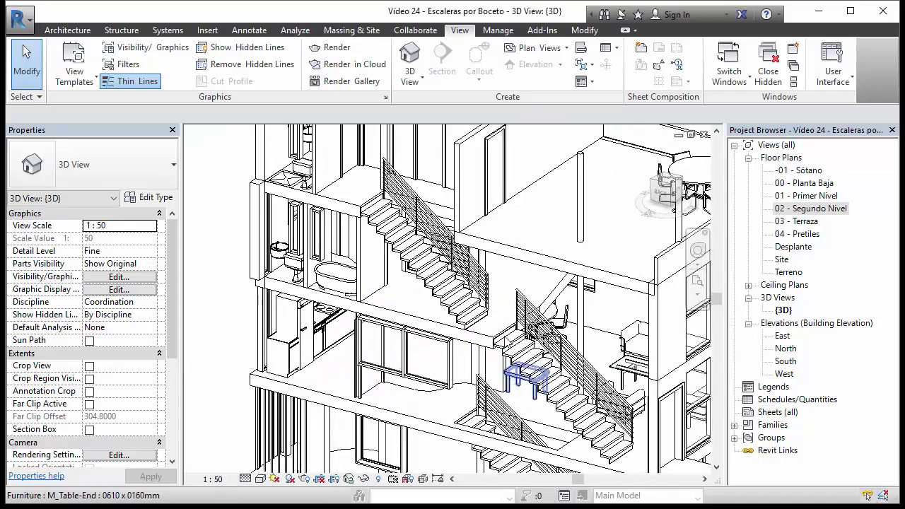
{"action": "middle_click_drag", "start_coordinate": [523, 361], "coordinate": [493, 411]}
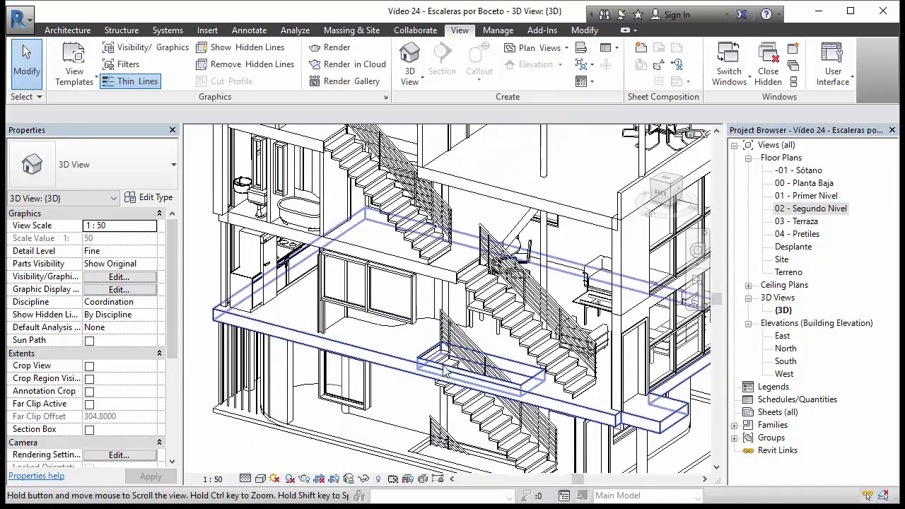
{"action": "middle_click_drag", "start_coordinate": [360, 332], "coordinate": [360, 370]}
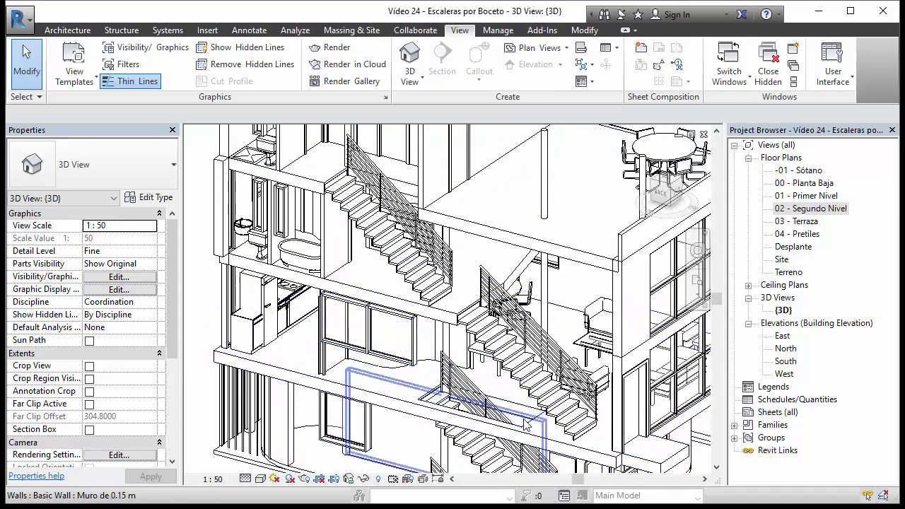
{"action": "middle_click_drag", "start_coordinate": [495, 300], "coordinate": [495, 378]}
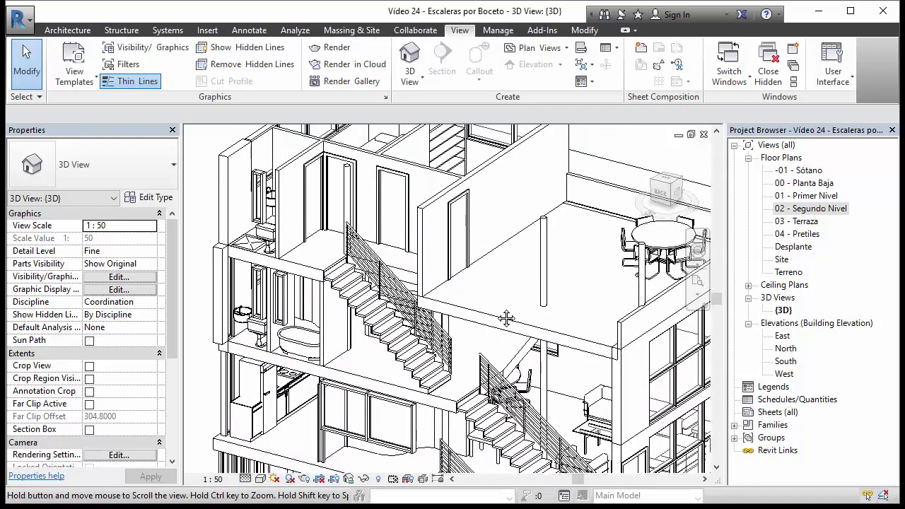
{"action": "middle_click_drag", "start_coordinate": [360, 283], "coordinate": [438, 226]}
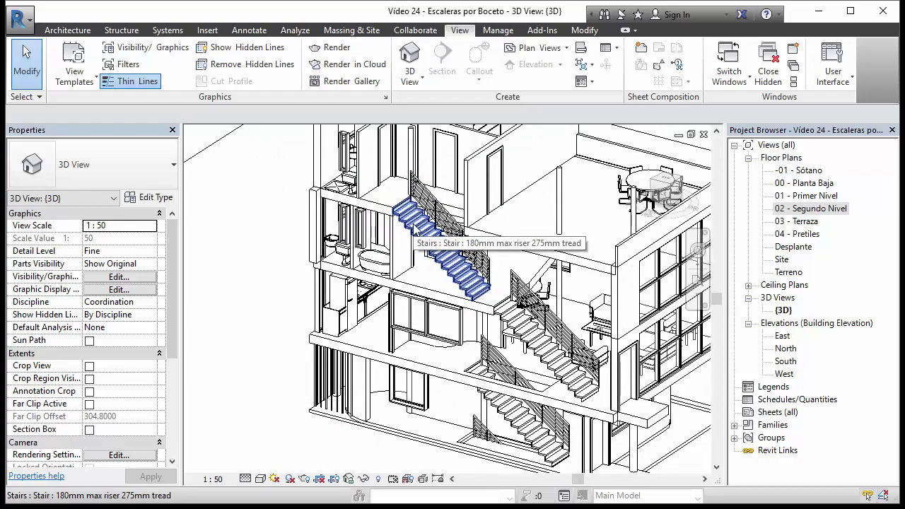
Orbit to the upper stair, then centre the whole building in the view
{"action": "scroll", "coordinate": [421, 230], "scroll_direction": "up", "scroll_amount": 2}
{"action": "scroll", "coordinate": [446, 232], "scroll_direction": "up", "scroll_amount": 2}
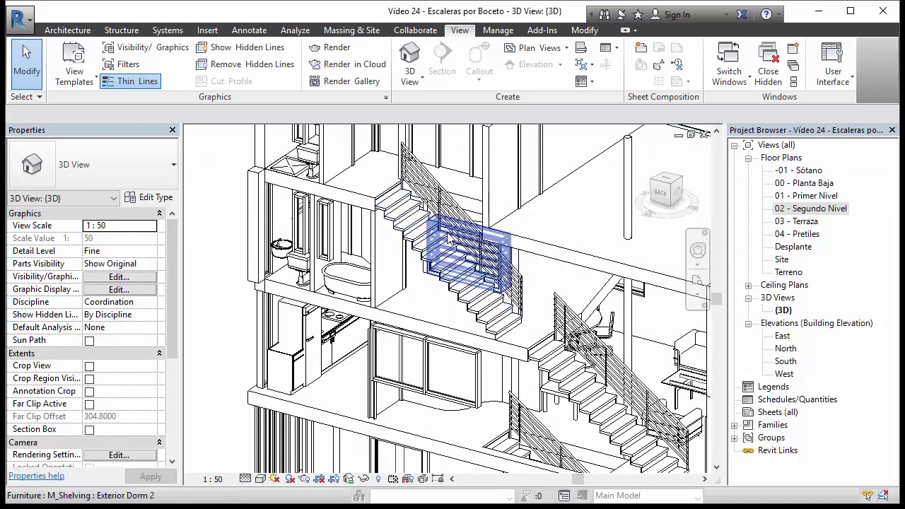
{"action": "scroll", "coordinate": [447, 238], "scroll_direction": "down", "scroll_amount": 2}
{"action": "scroll", "coordinate": [443, 210], "scroll_direction": "up", "scroll_amount": 4}
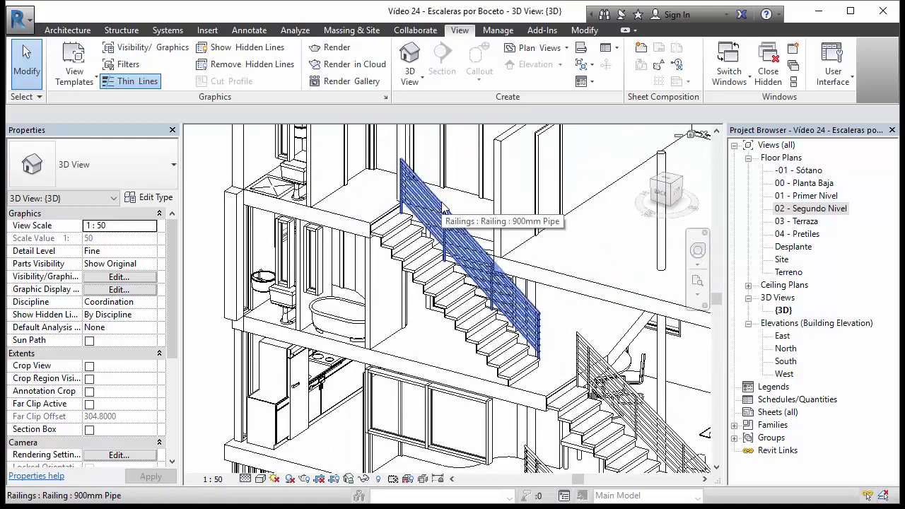
{"action": "scroll", "coordinate": [444, 210], "scroll_direction": "down", "scroll_amount": 4}
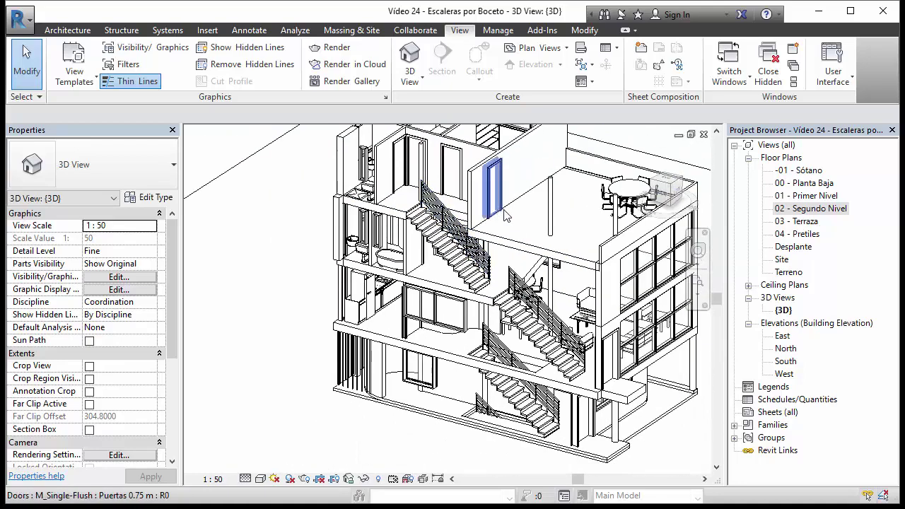
{"action": "middle_click_drag", "start_coordinate": [559, 301], "coordinate": [452, 212], "text": "shift"}
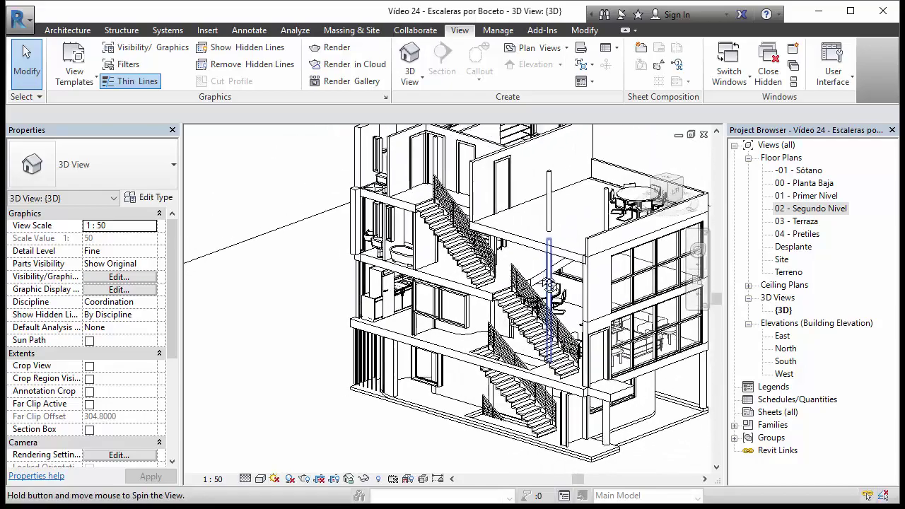
{"action": "scroll", "coordinate": [441, 193], "scroll_direction": "up", "scroll_amount": 4}
{"action": "scroll", "coordinate": [440, 193], "scroll_direction": "down", "scroll_amount": 2}
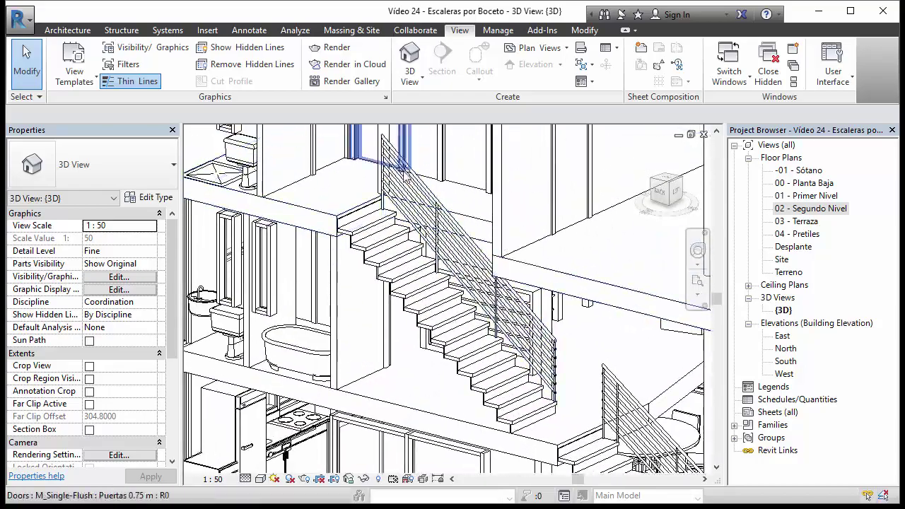
{"action": "scroll", "coordinate": [426, 200], "scroll_direction": "down", "scroll_amount": 3}
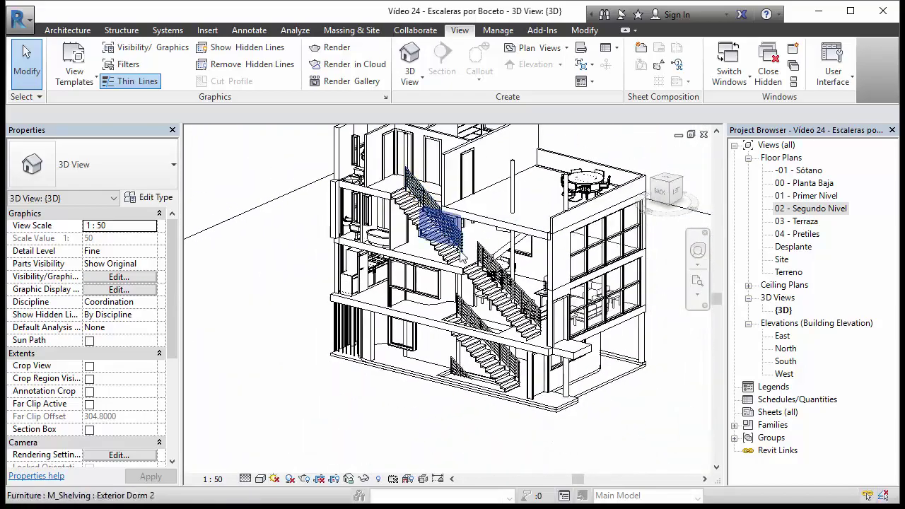
{"action": "middle_click_drag", "start_coordinate": [439, 212], "coordinate": [495, 269]}
{"action": "scroll", "coordinate": [552, 301], "scroll_direction": "up", "scroll_amount": 3}
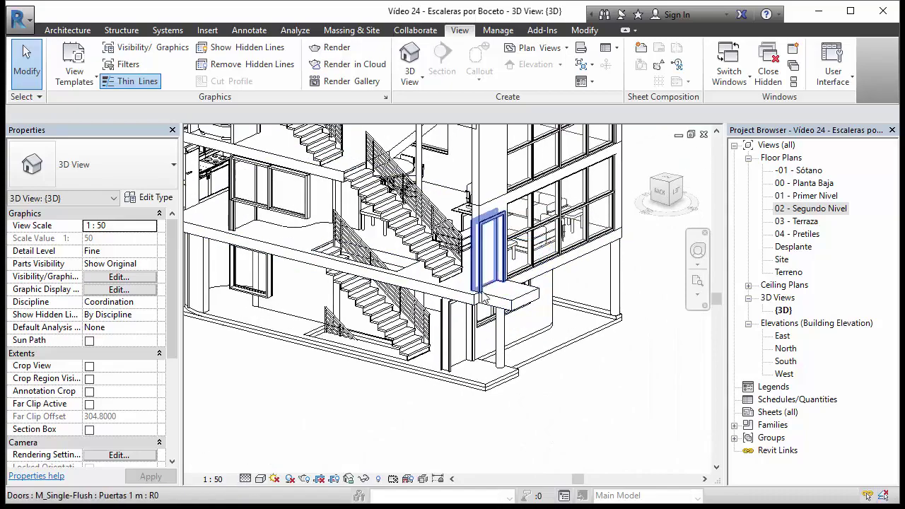
{"action": "scroll", "coordinate": [468, 302], "scroll_direction": "up", "scroll_amount": 3}
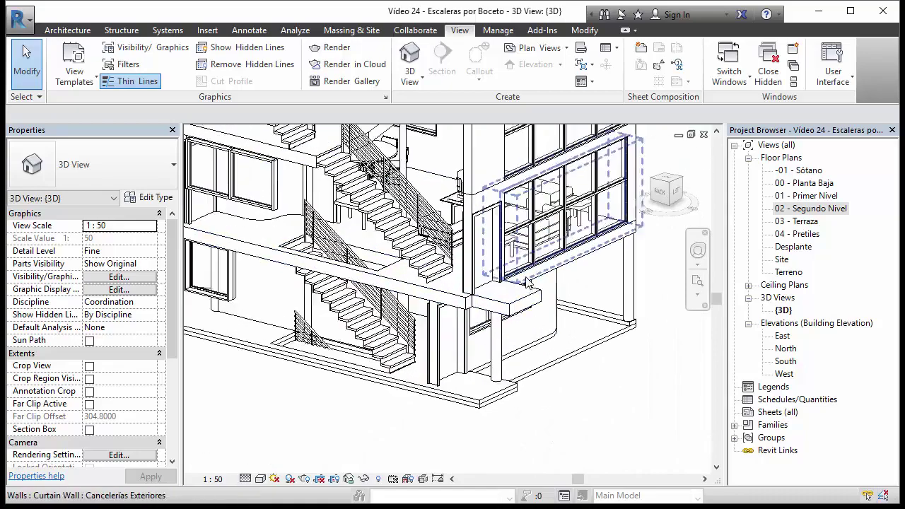
{"action": "scroll", "coordinate": [521, 295], "scroll_direction": "down", "scroll_amount": 5}
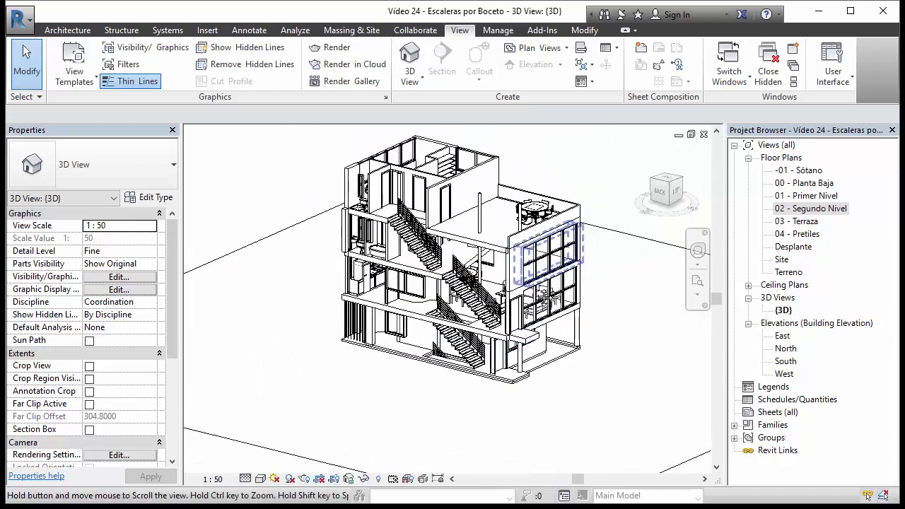
{"action": "middle_click_drag", "start_coordinate": [427, 247], "coordinate": [543, 246]}
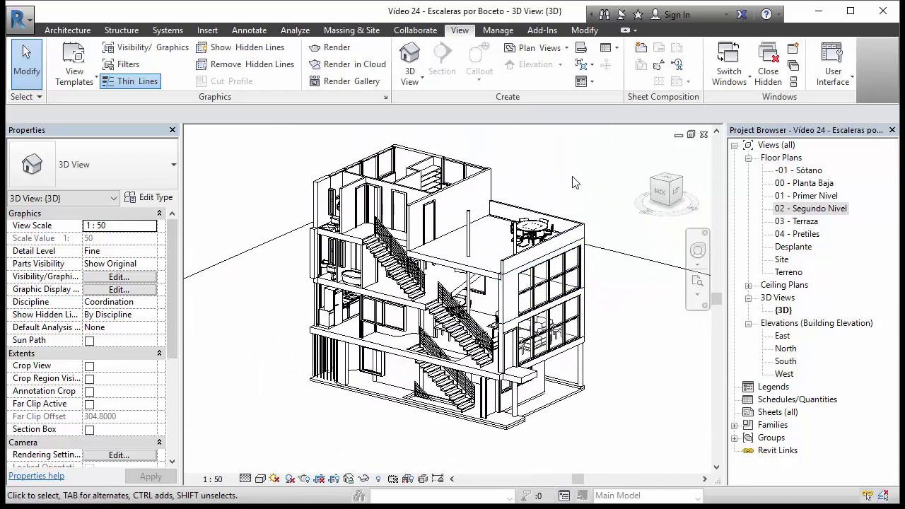